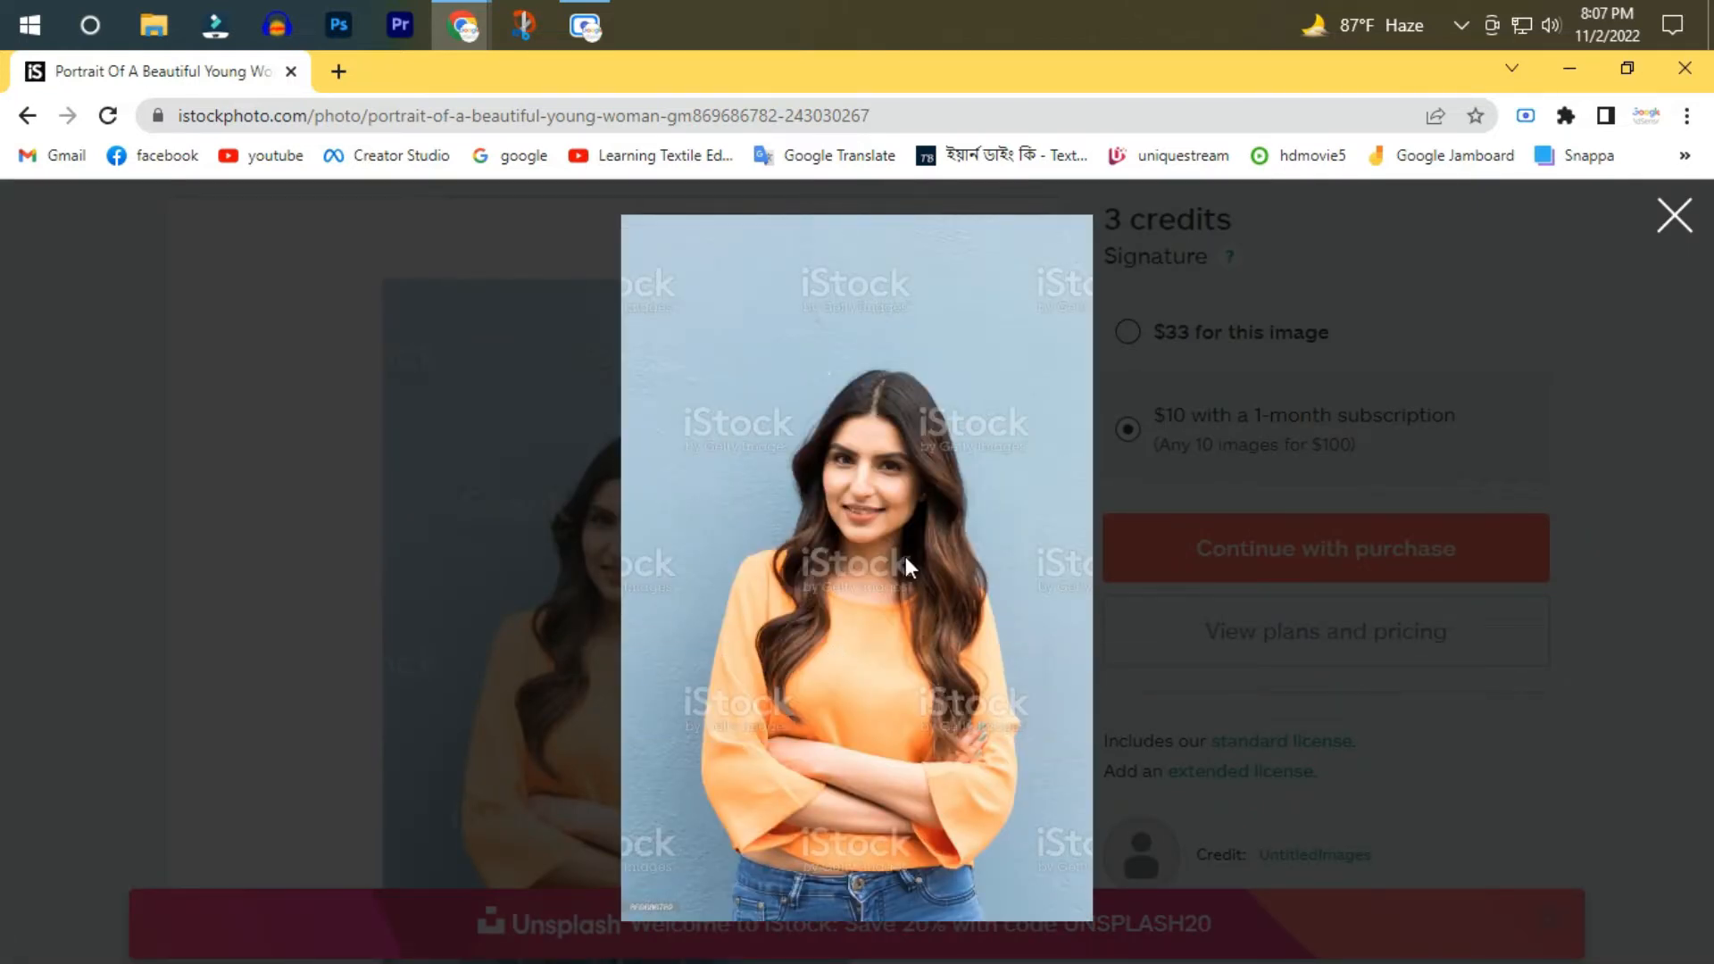
{"action": "left_click", "coordinate": [869, 523]}
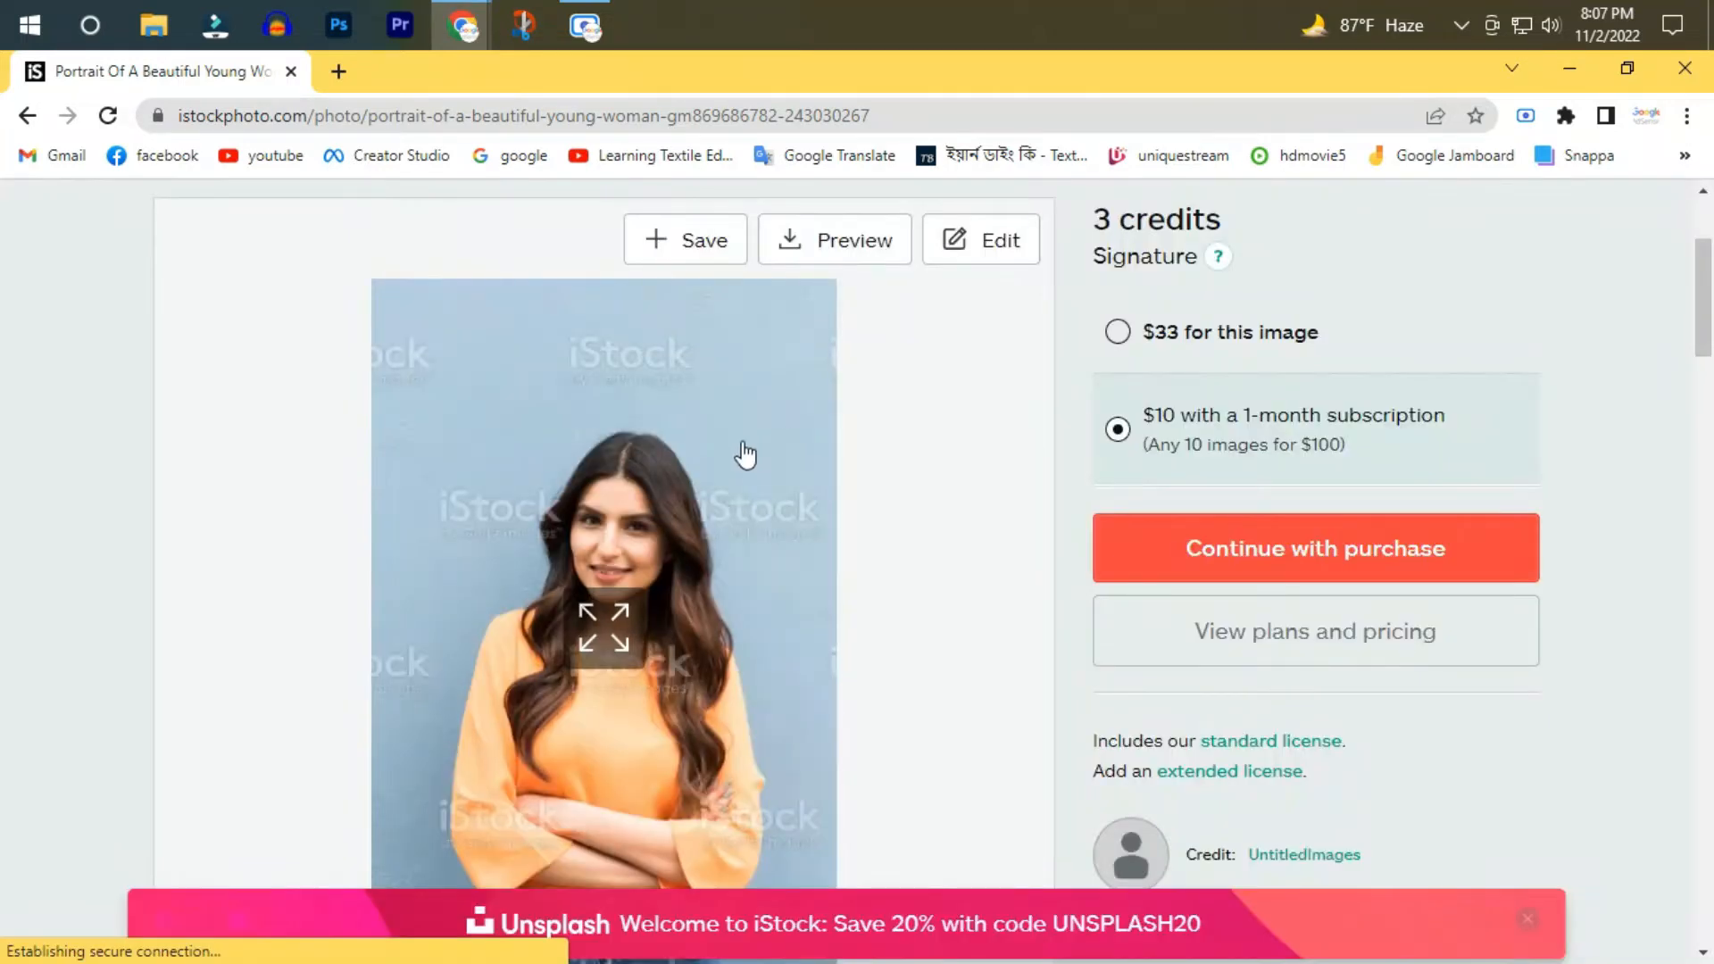
{"action": "left_click", "coordinate": [605, 610]}
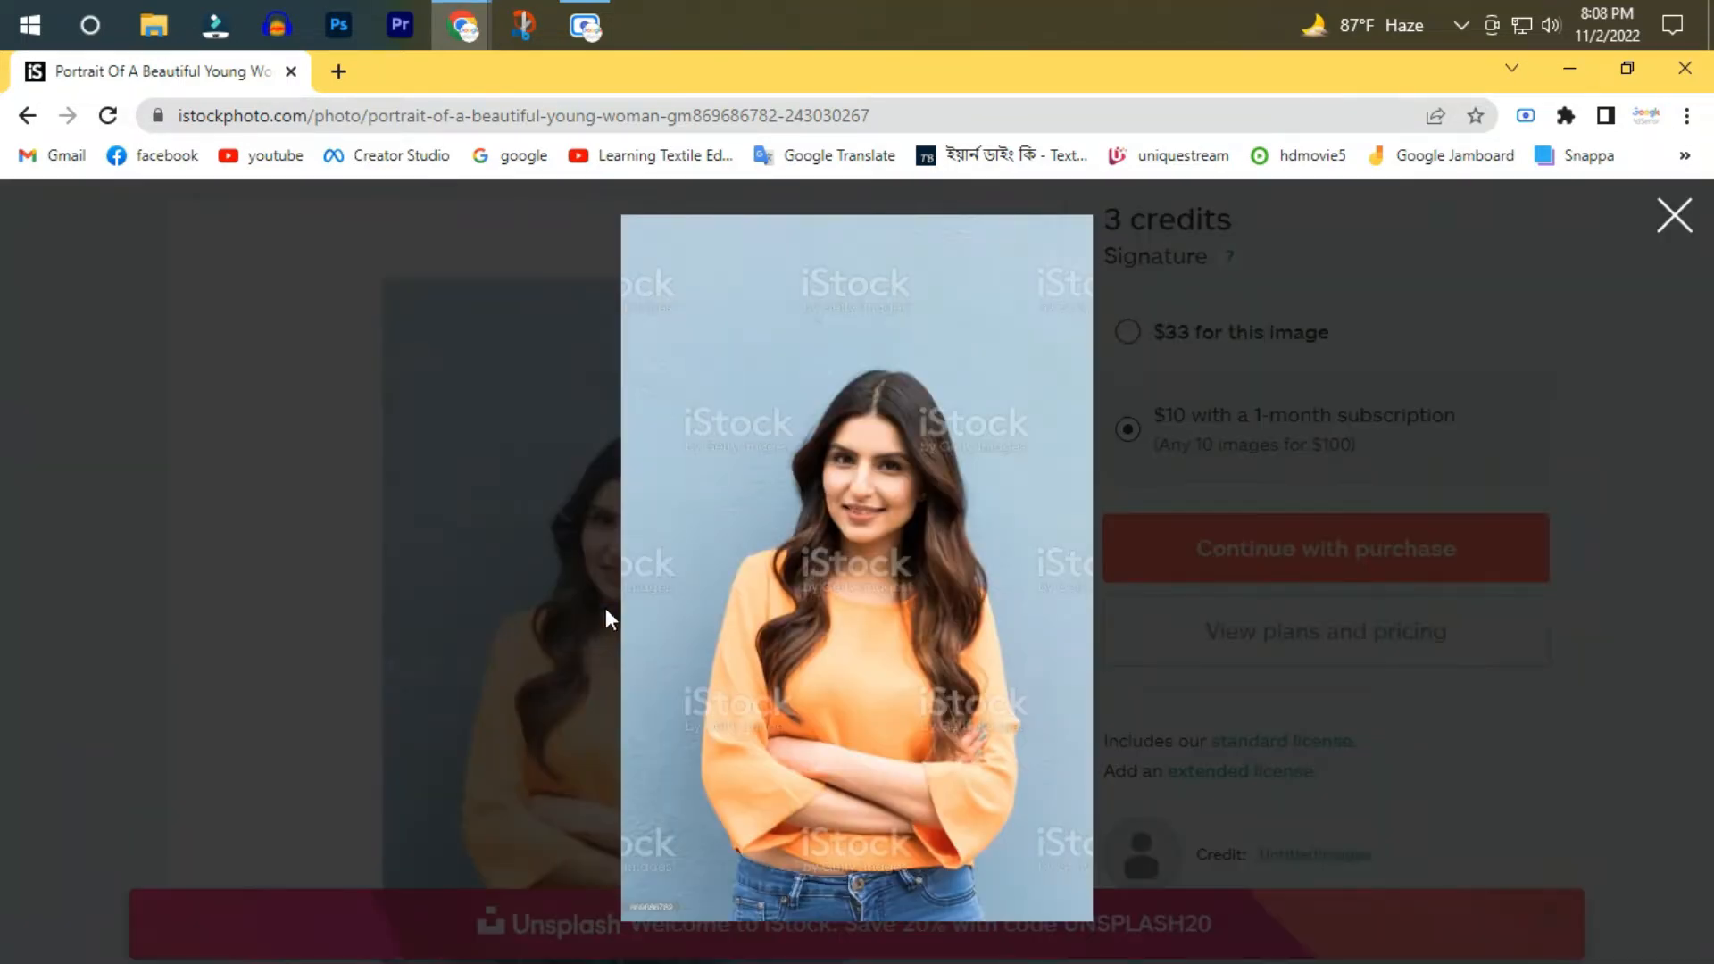
{"action": "right_click", "coordinate": [798, 442]}
{"action": "left_click", "coordinate": [854, 487]}
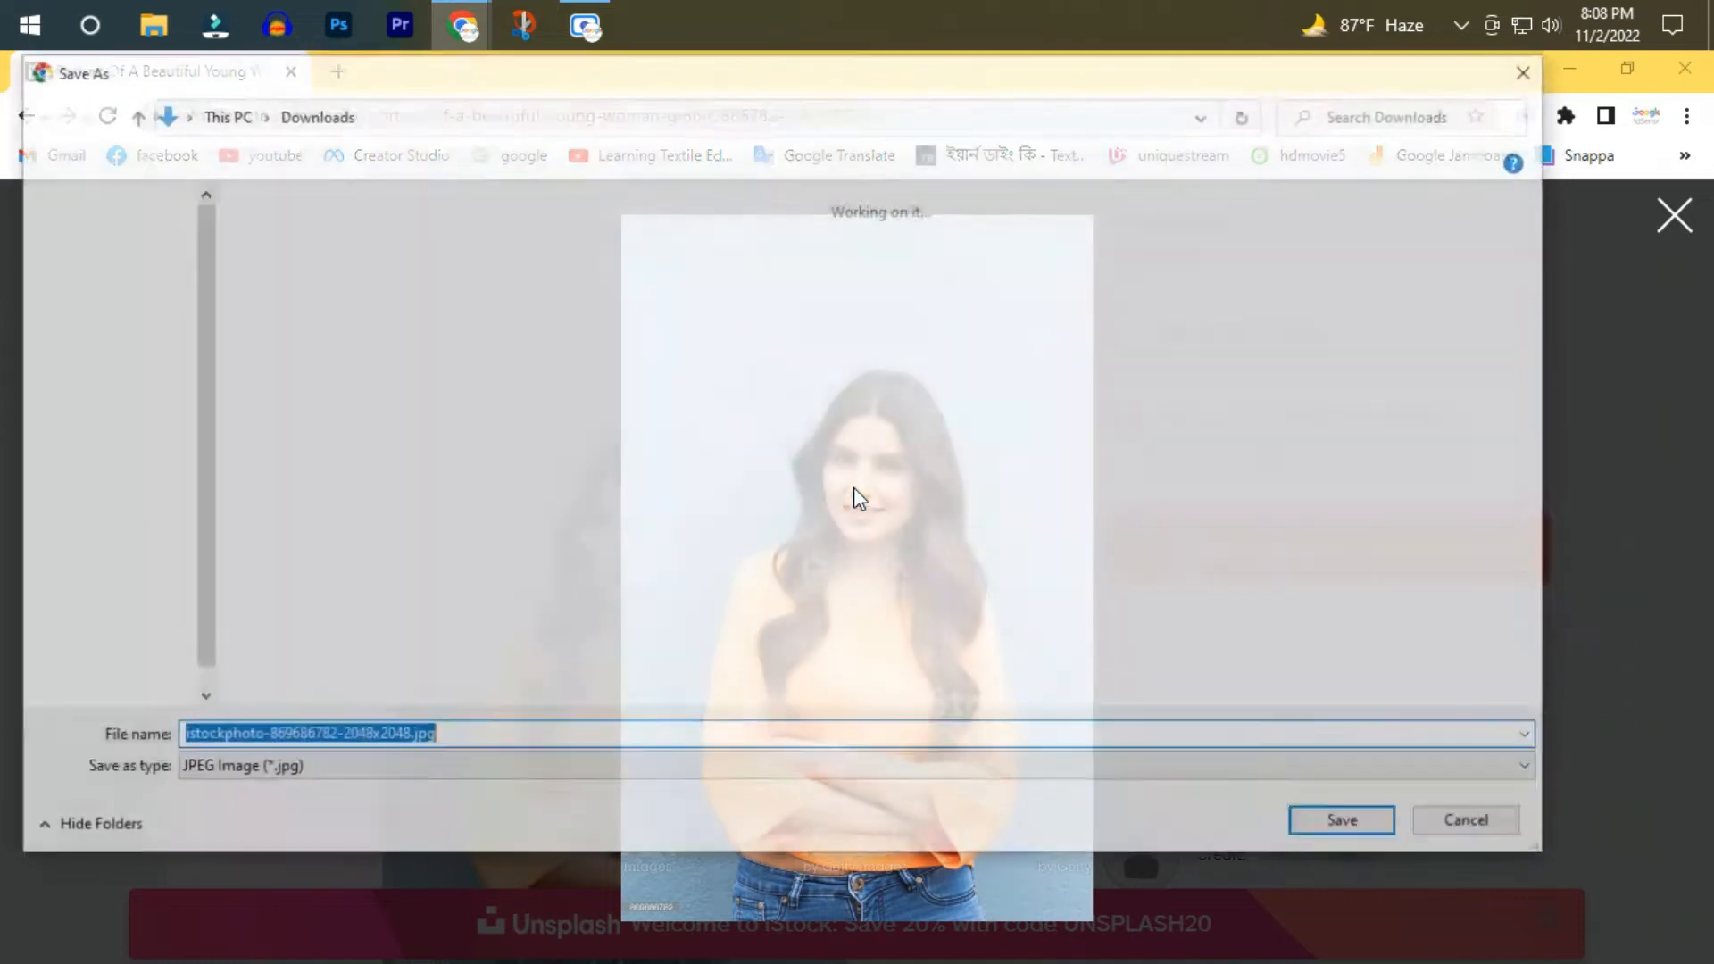
{"action": "left_click", "coordinate": [1311, 822]}
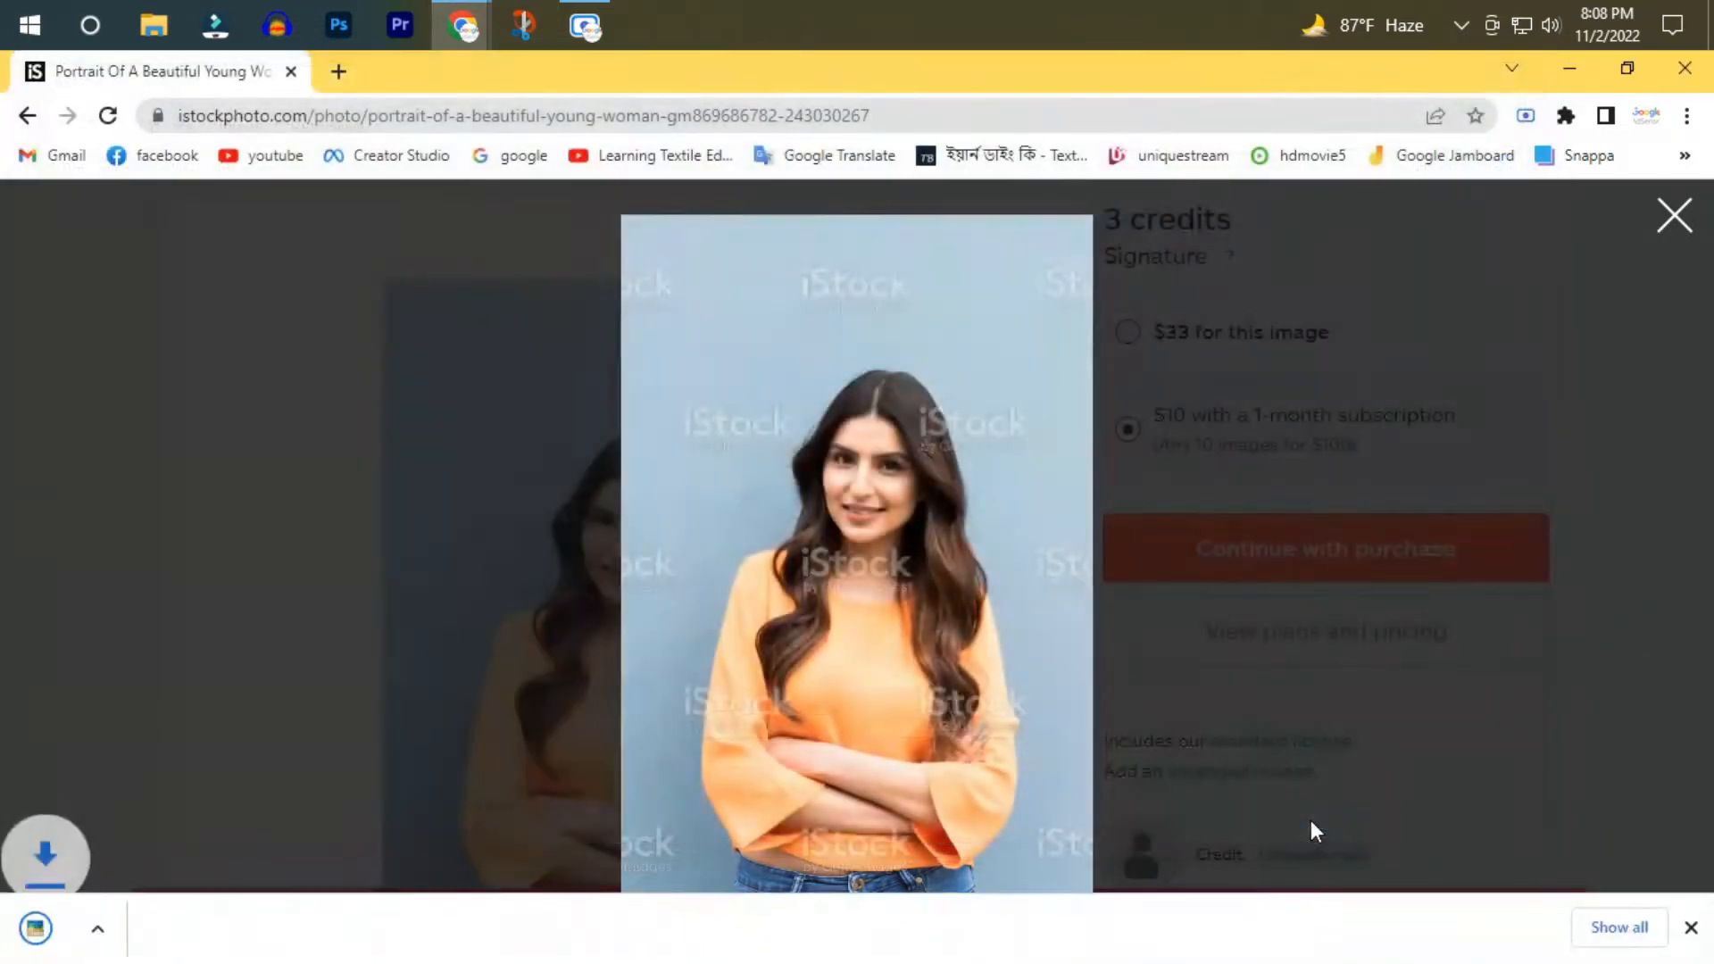
Open the downloaded portrait to inspect its iStock watermarks up close, and close the photo viewer and the web preview.
{"action": "left_click", "coordinate": [267, 929]}
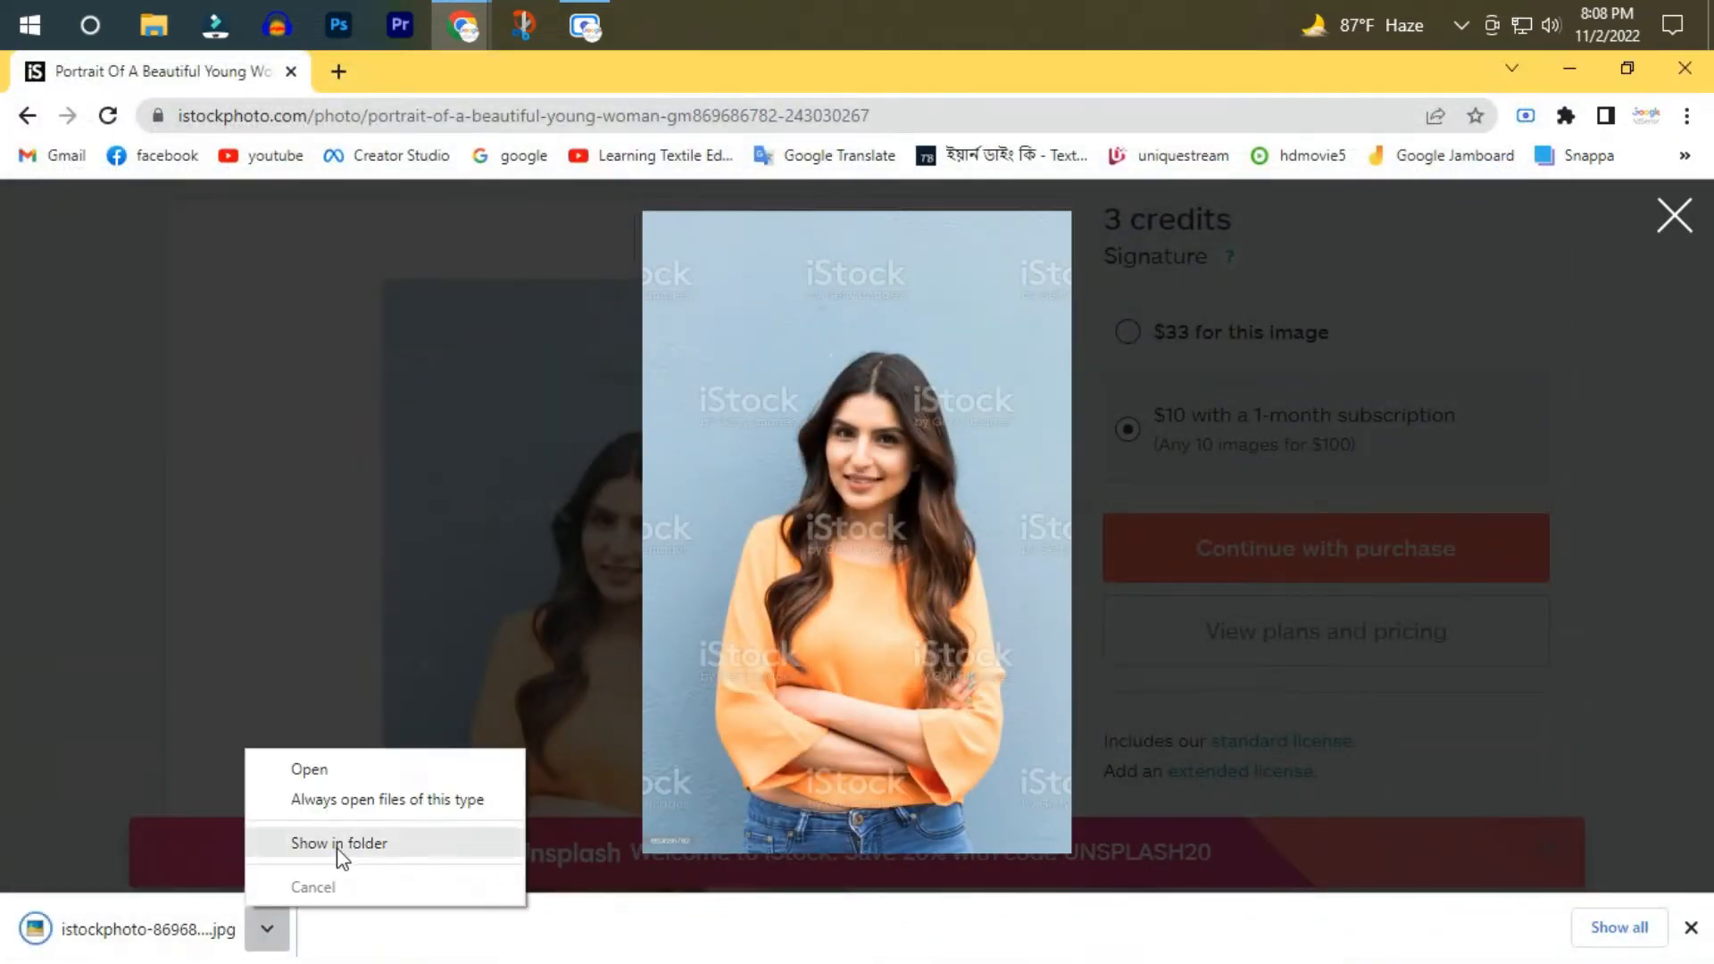
{"action": "left_click", "coordinate": [358, 771]}
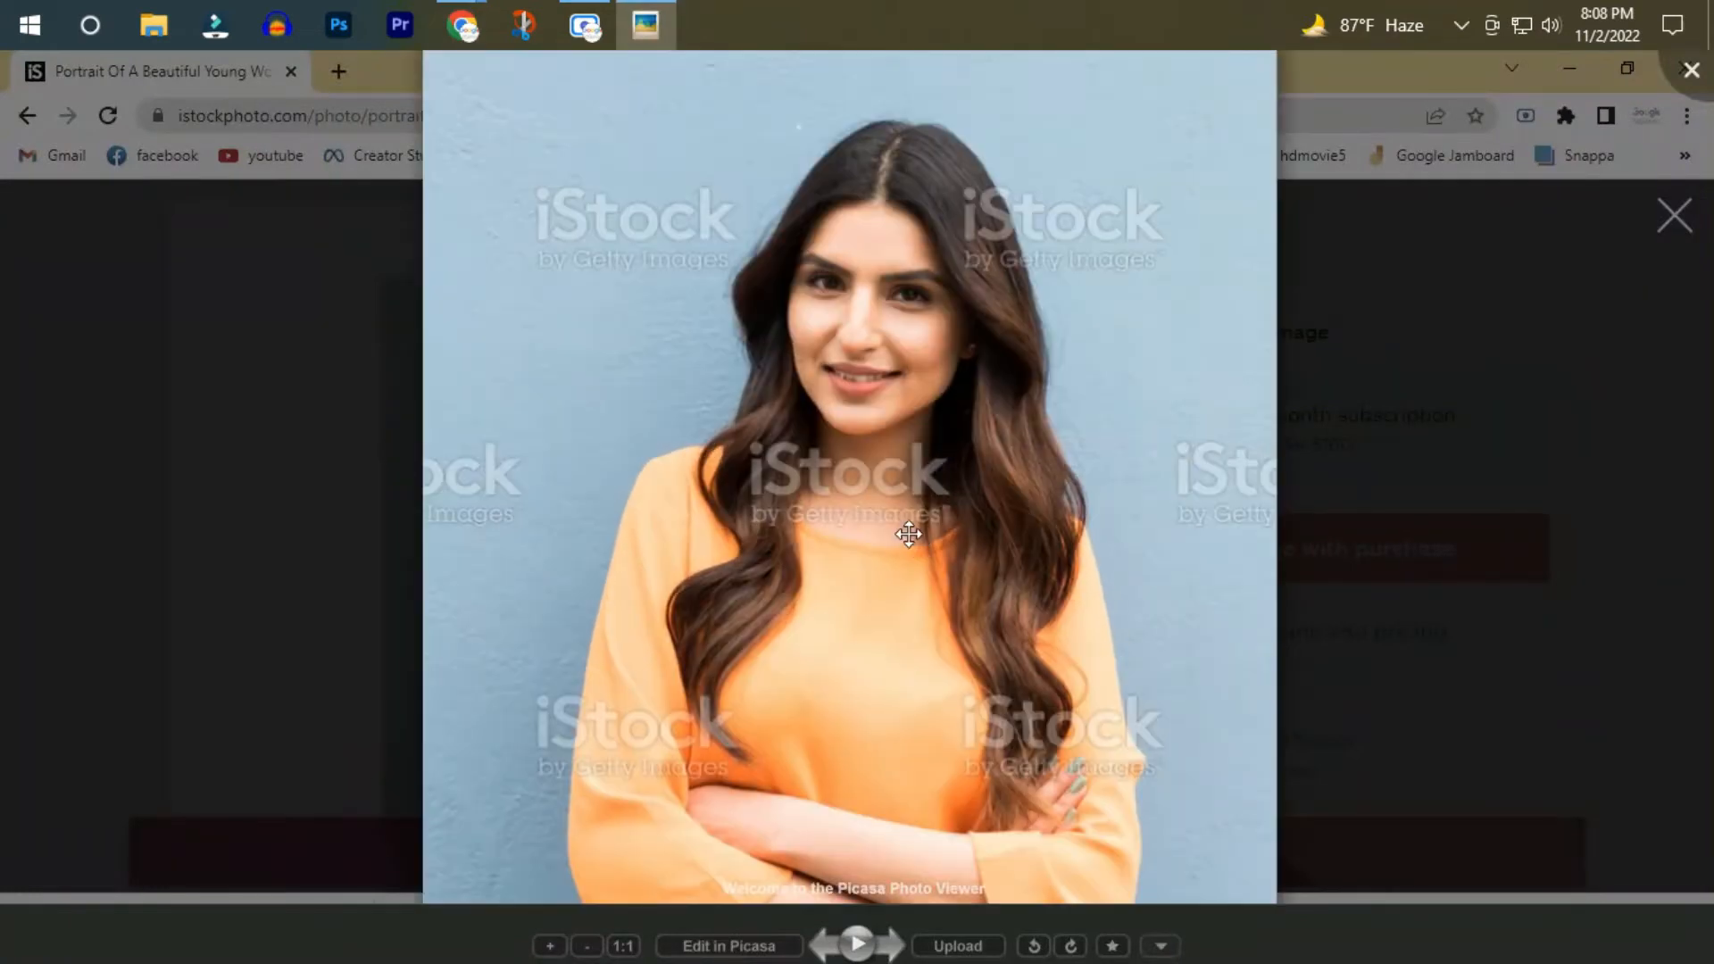
{"action": "scroll", "coordinate": [851, 498], "scroll_direction": "up", "scroll_amount": 5}
{"action": "scroll", "coordinate": [851, 498], "scroll_direction": "up", "scroll_amount": 4}
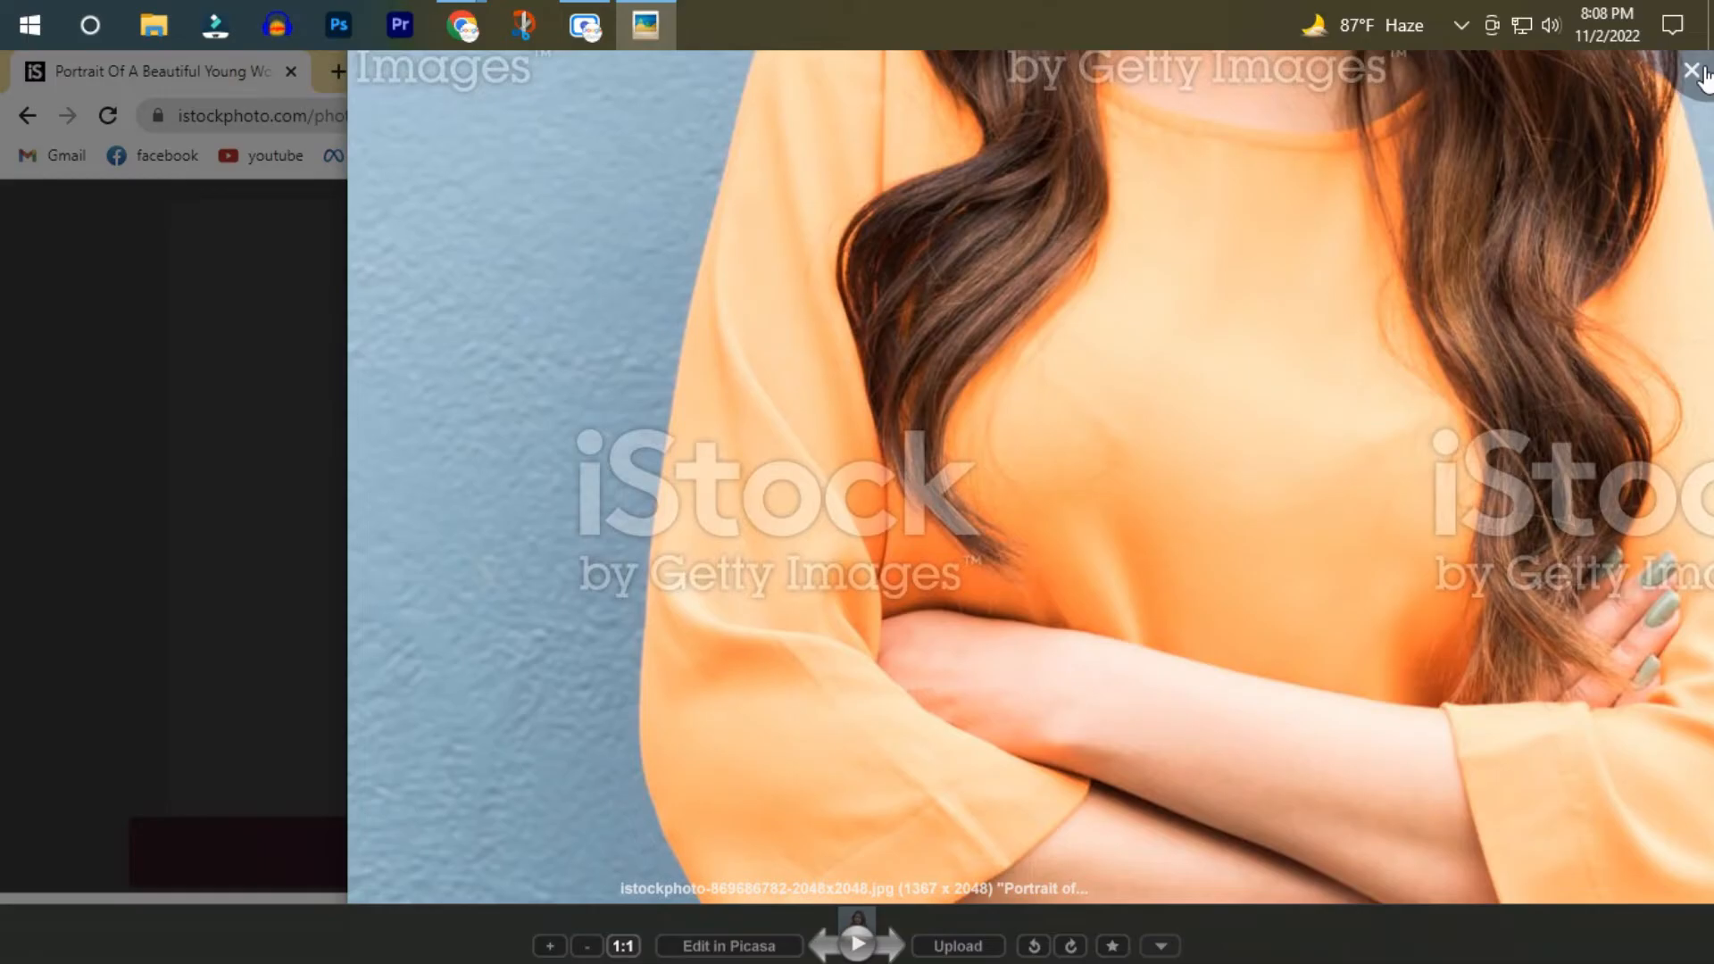
{"action": "left_click", "coordinate": [1692, 71]}
{"action": "left_click", "coordinate": [1680, 214]}
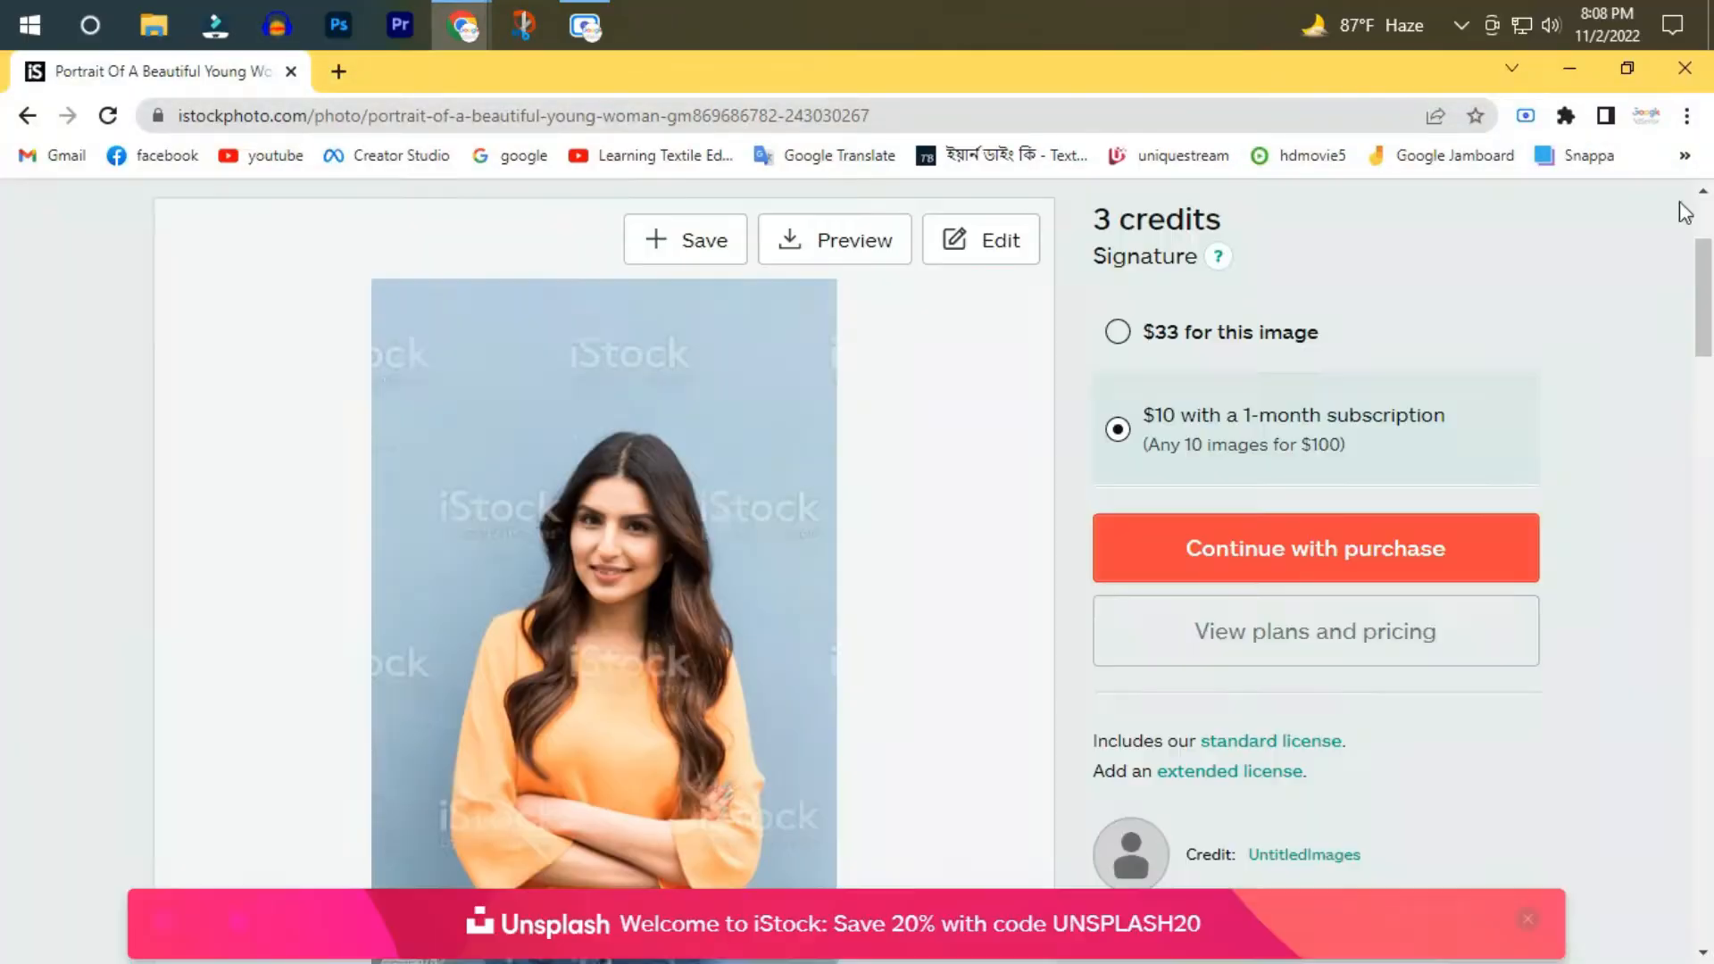
Switch from the browser to Photoshop and open grils.jpg from the Downloads folder.
{"action": "left_click", "coordinate": [1573, 81]}
{"action": "right_click", "coordinate": [762, 401]}
{"action": "left_click", "coordinate": [801, 473]}
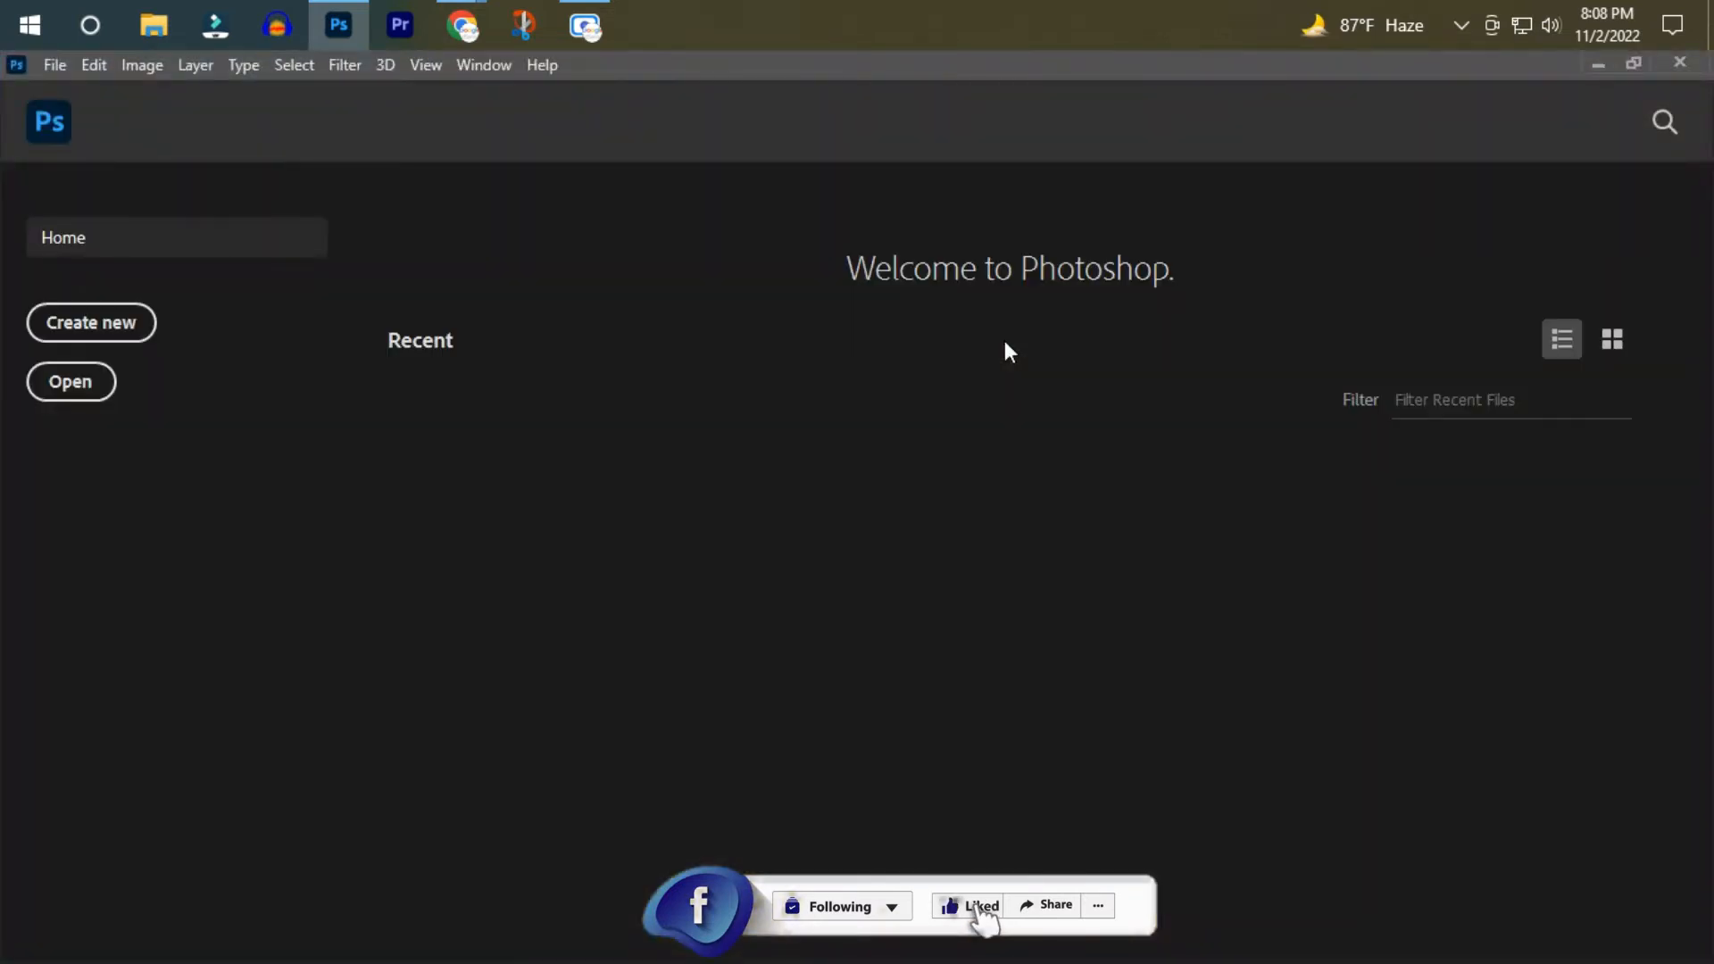
{"action": "left_click", "coordinate": [71, 384]}
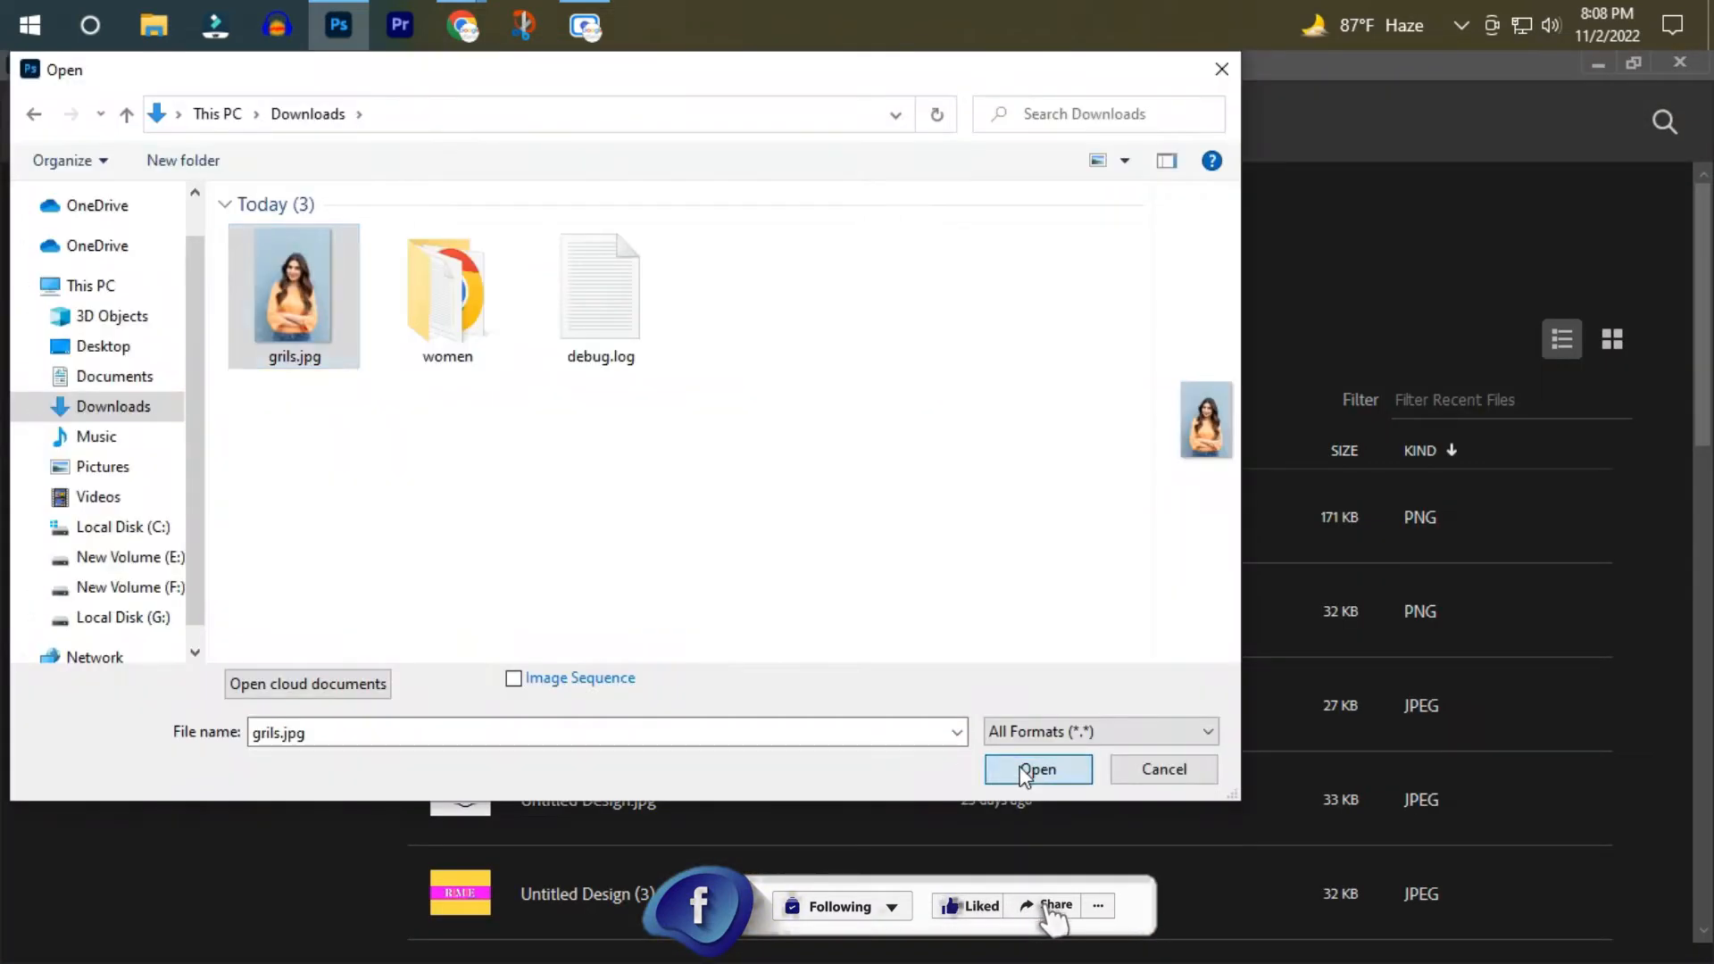
{"action": "left_click", "coordinate": [1023, 770]}
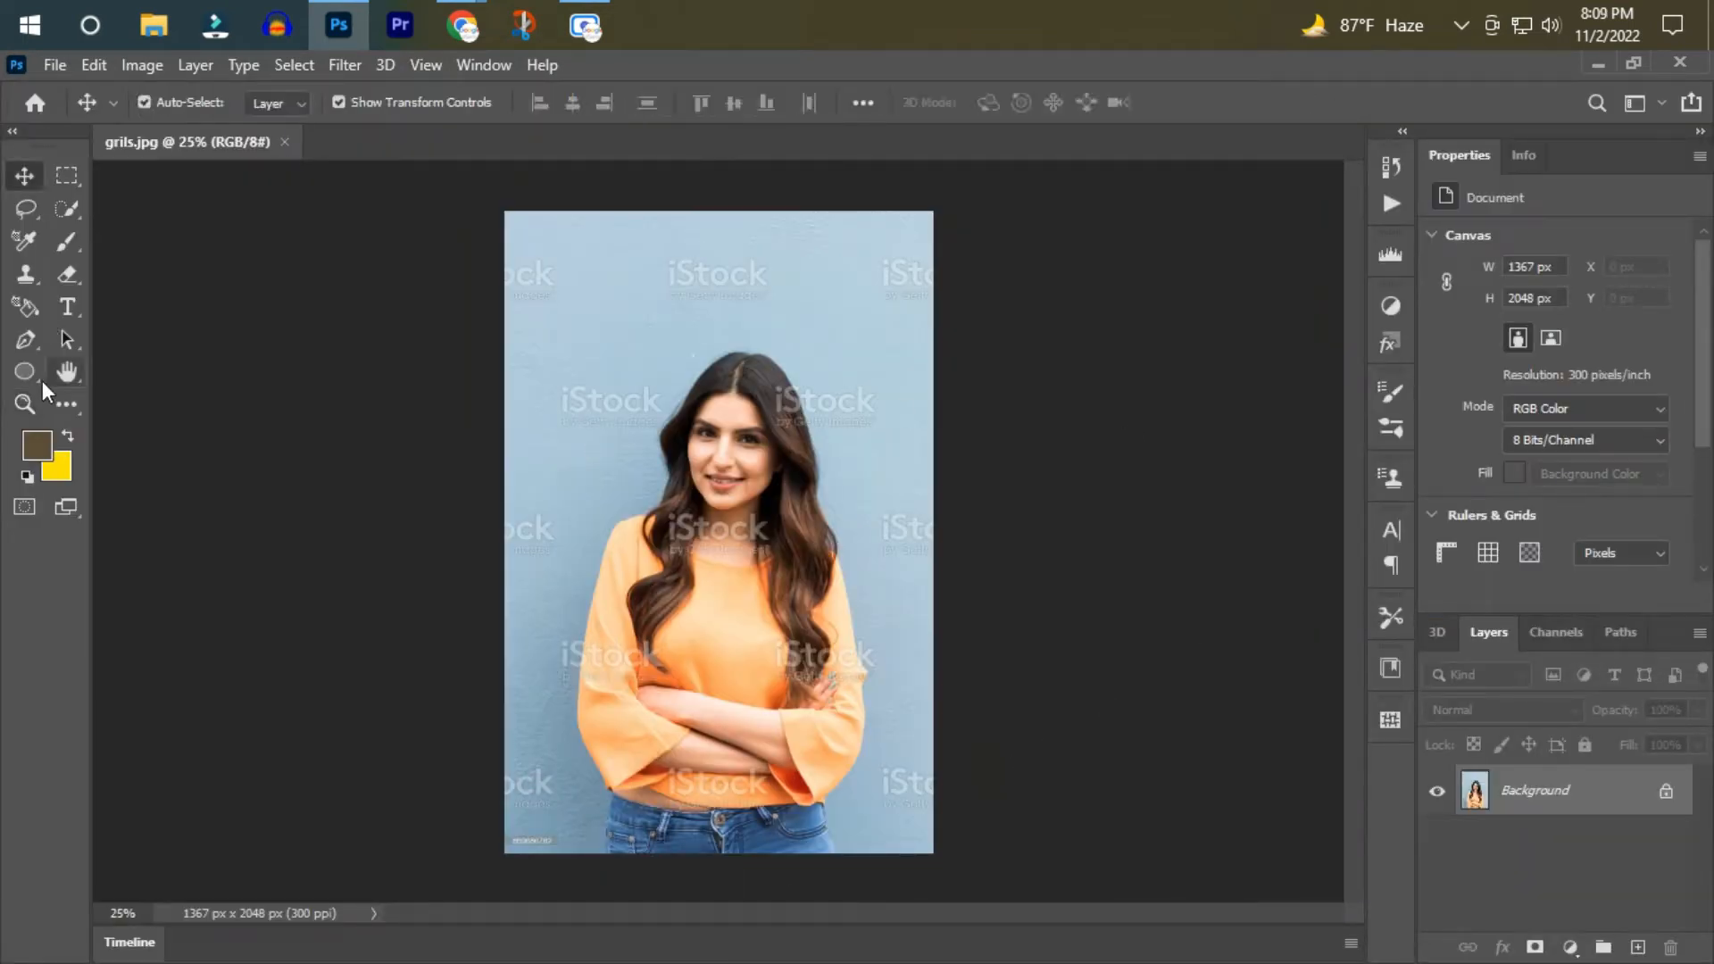
Examine the watermarks above the woman's head and at the photo's upper left edge close up, ending at 100% zoom.
{"action": "left_click", "coordinate": [28, 408]}
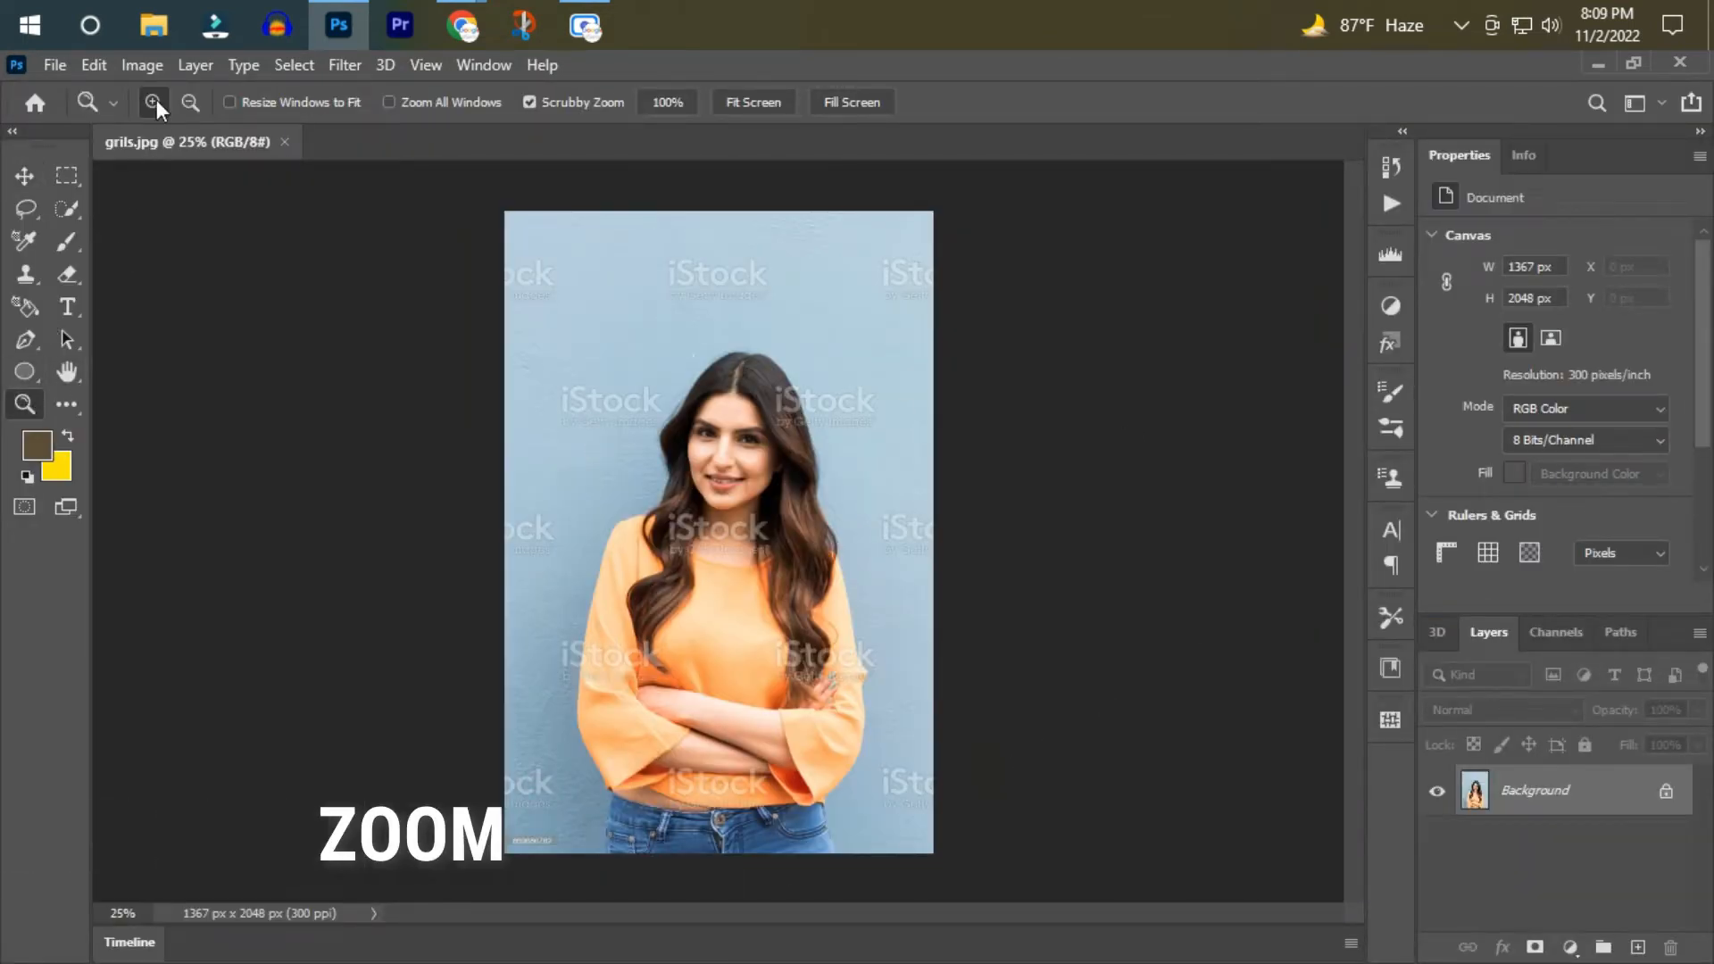
{"action": "left_click", "coordinate": [784, 404]}
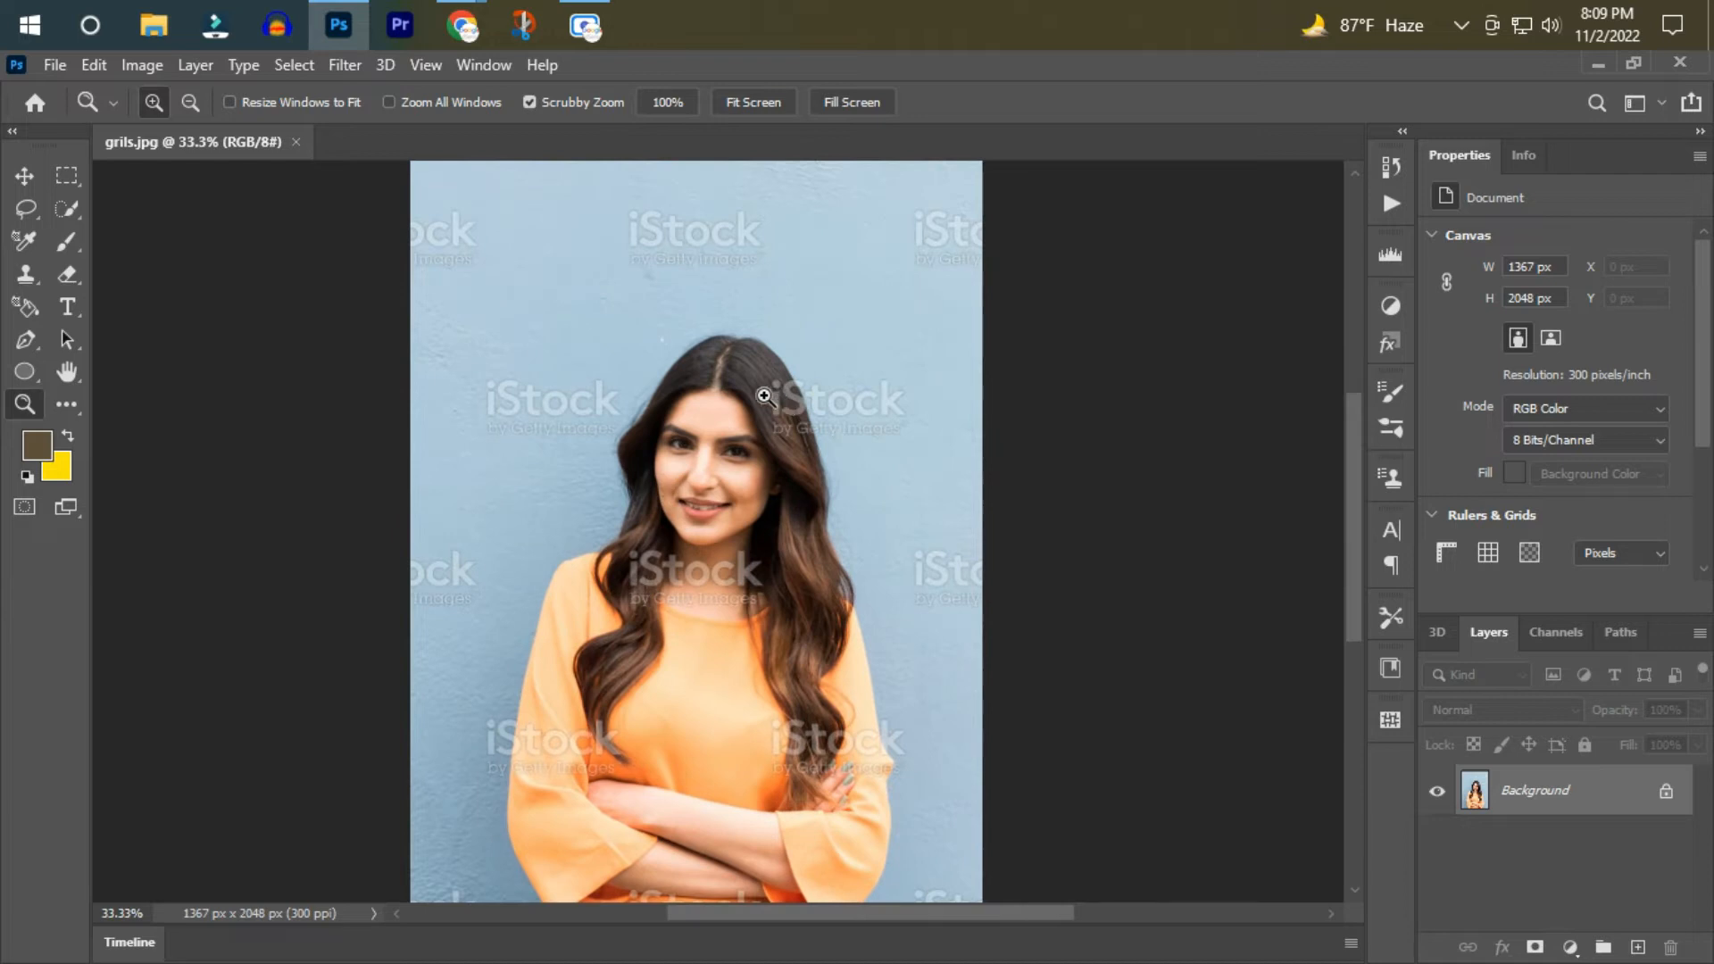
{"action": "left_click", "coordinate": [735, 393]}
{"action": "left_click", "coordinate": [736, 392]}
{"action": "scroll", "coordinate": [724, 410], "scroll_direction": "up", "scroll_amount": 3}
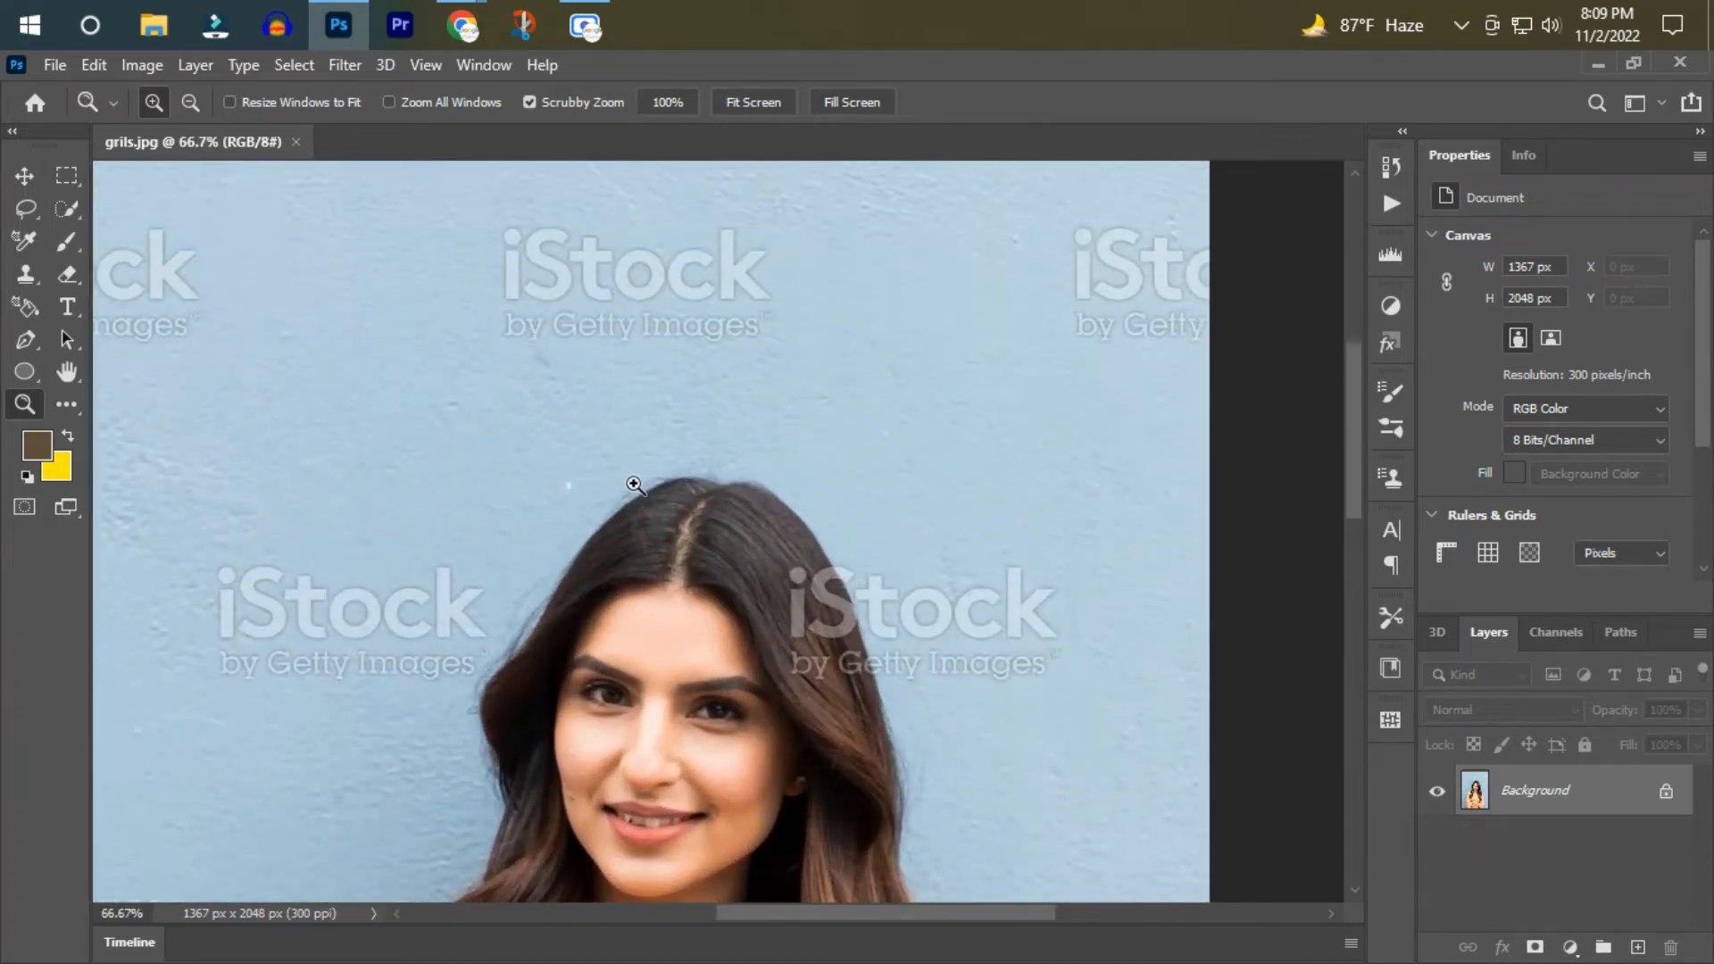
{"action": "left_click", "coordinate": [631, 438]}
{"action": "scroll", "coordinate": [753, 784], "scroll_direction": "up", "scroll_amount": 3}
{"action": "left_click_drag", "start_coordinate": [788, 914], "coordinate": [673, 857]}
{"action": "left_click", "coordinate": [661, 477]}
{"action": "scroll", "coordinate": [724, 670], "scroll_direction": "up", "scroll_amount": 1}
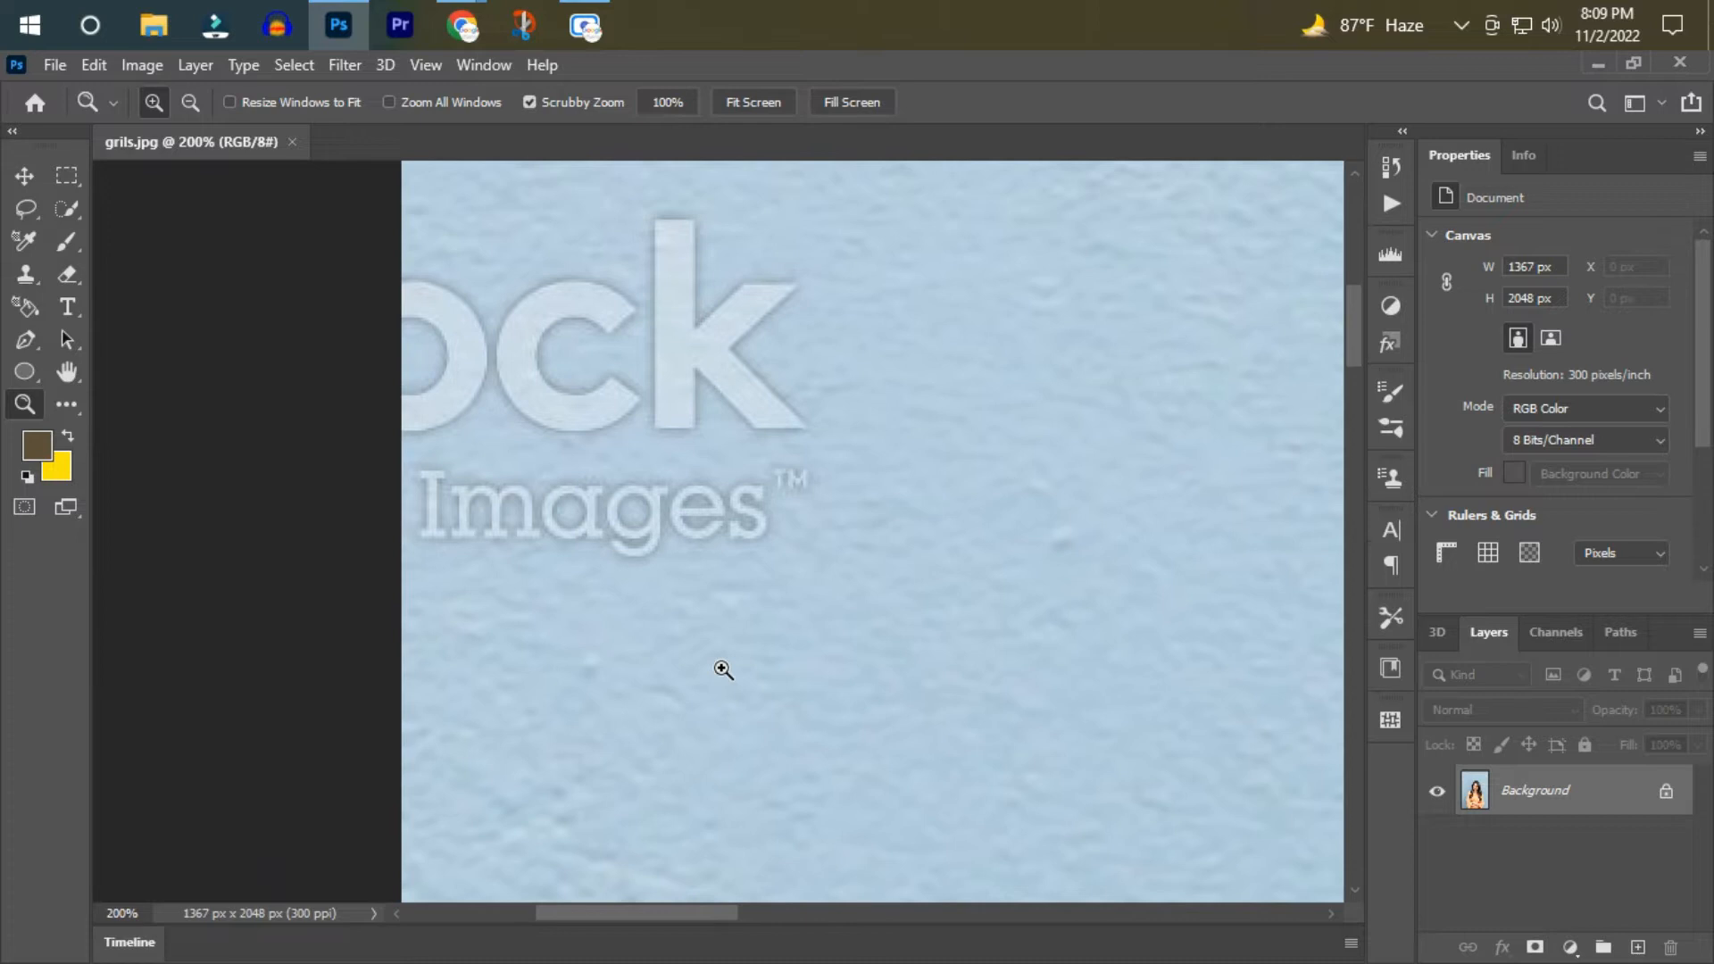
{"action": "scroll", "coordinate": [724, 669], "scroll_direction": "up", "scroll_amount": 1}
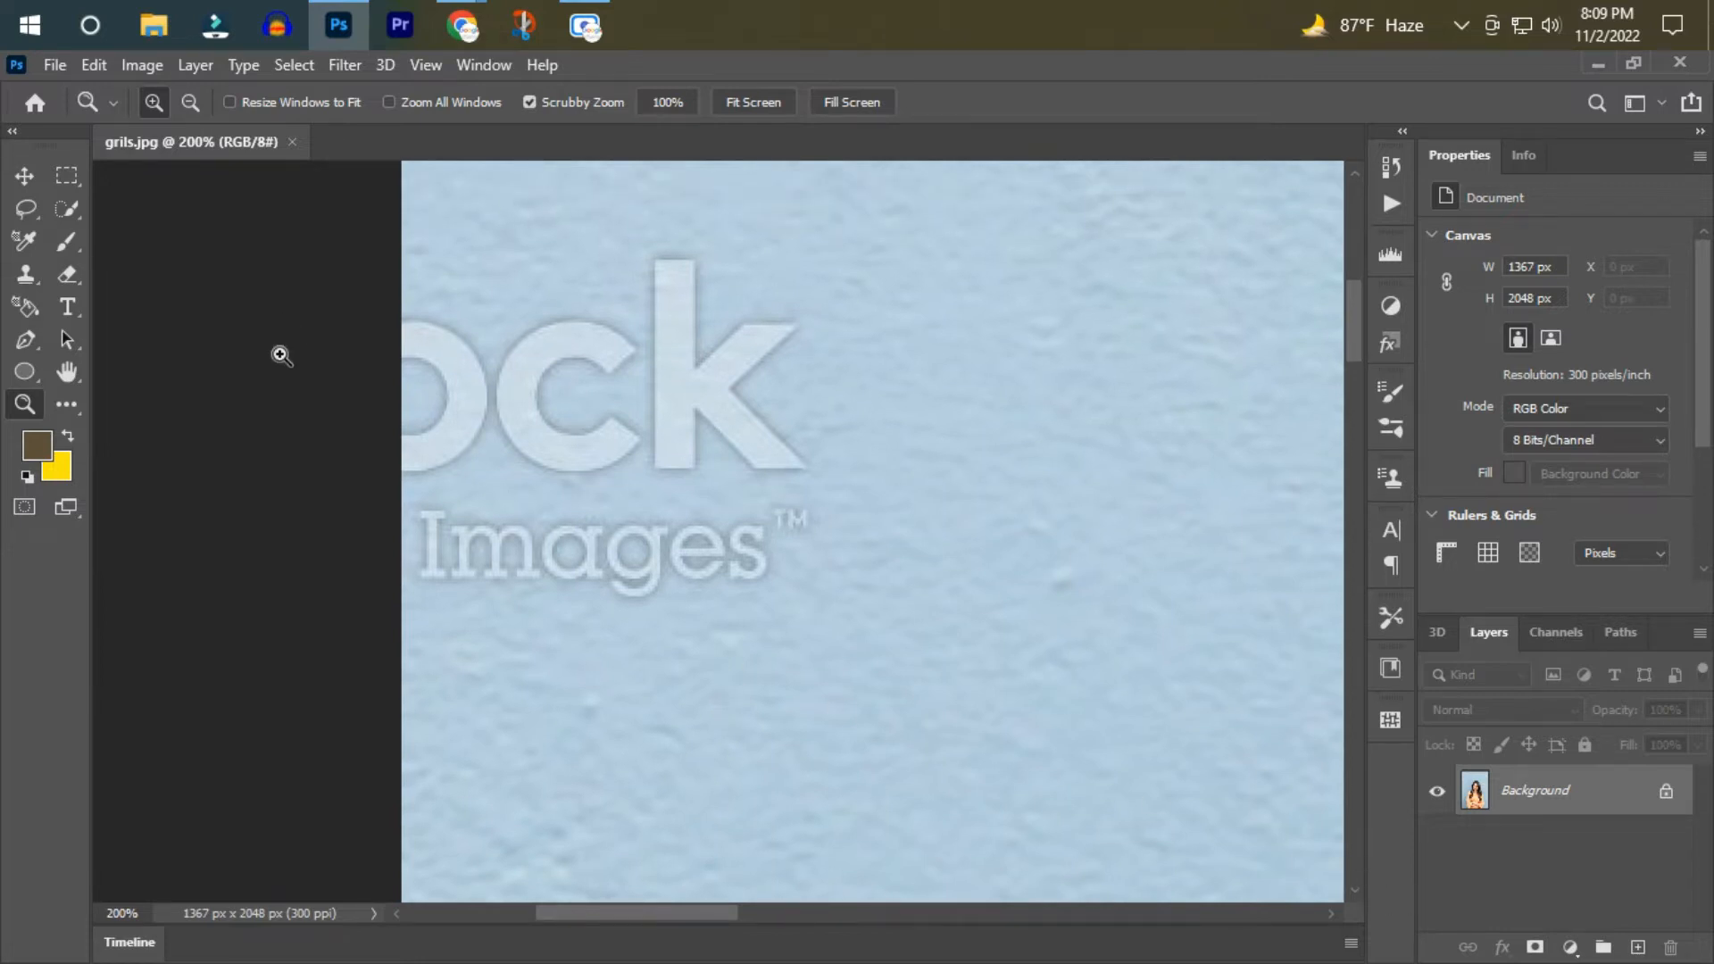
{"action": "left_click", "coordinate": [732, 332]}
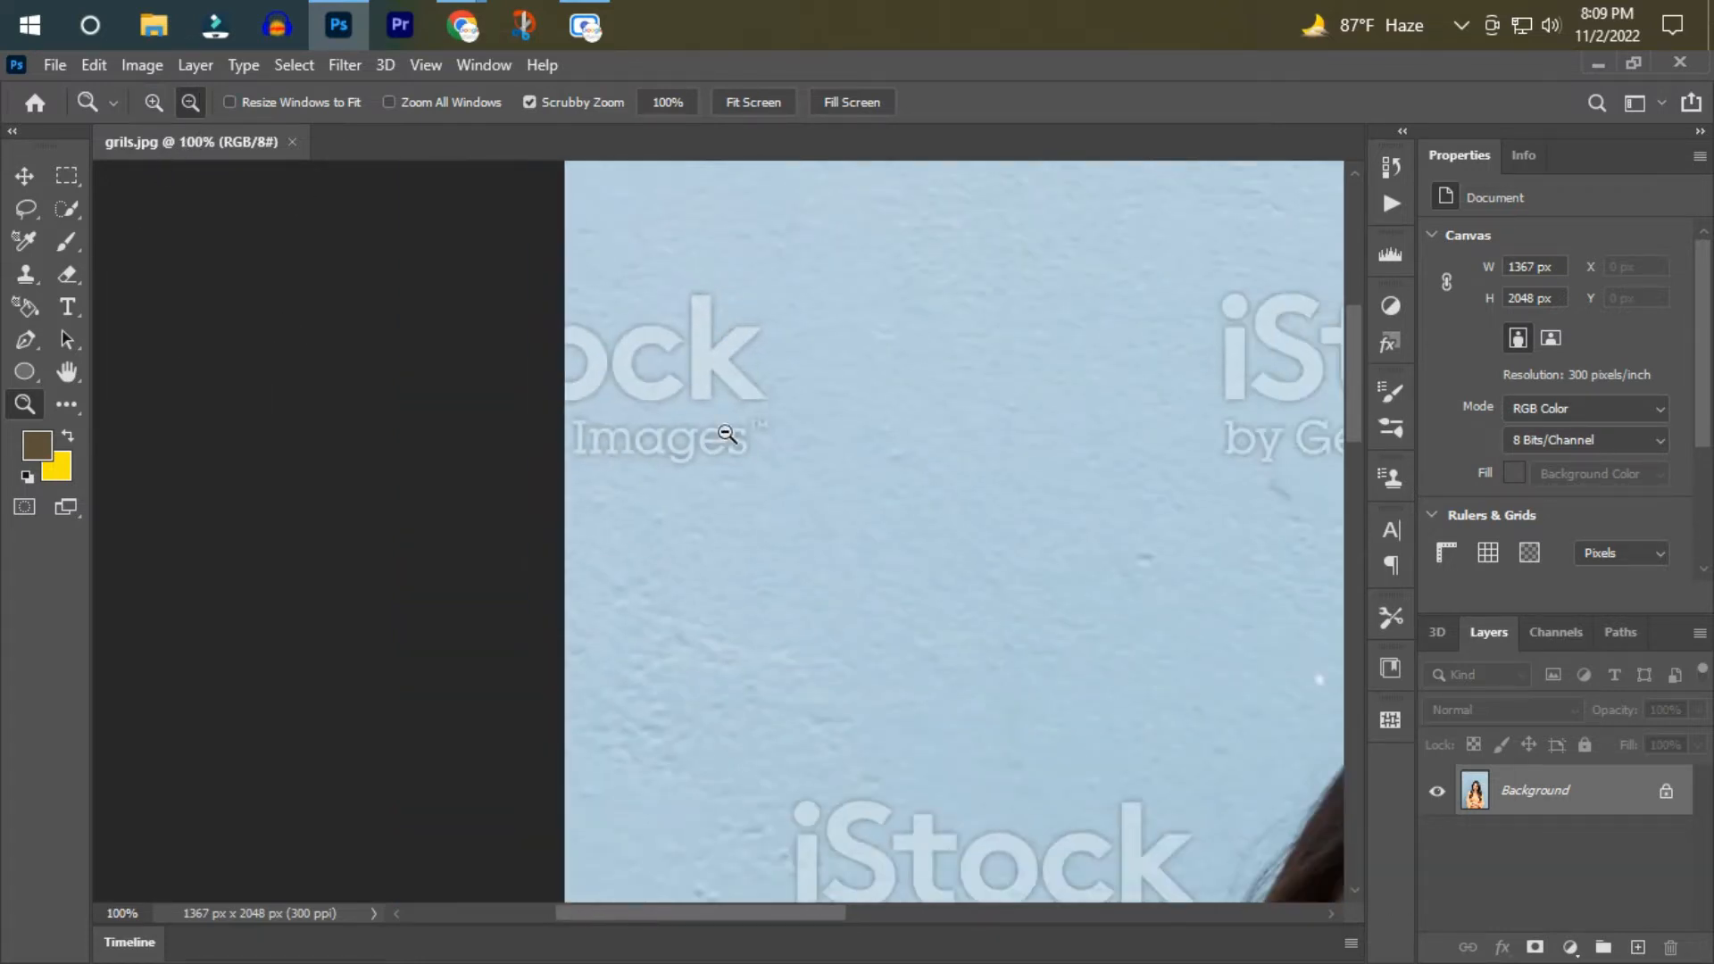
{"action": "scroll", "coordinate": [619, 478], "scroll_direction": "up", "scroll_amount": 1}
Select the cropped watermark at the photo's upper left edge with a rectangular marquee and remove it with a Content-Aware fill at 100% opacity.
{"action": "left_click", "coordinate": [67, 175]}
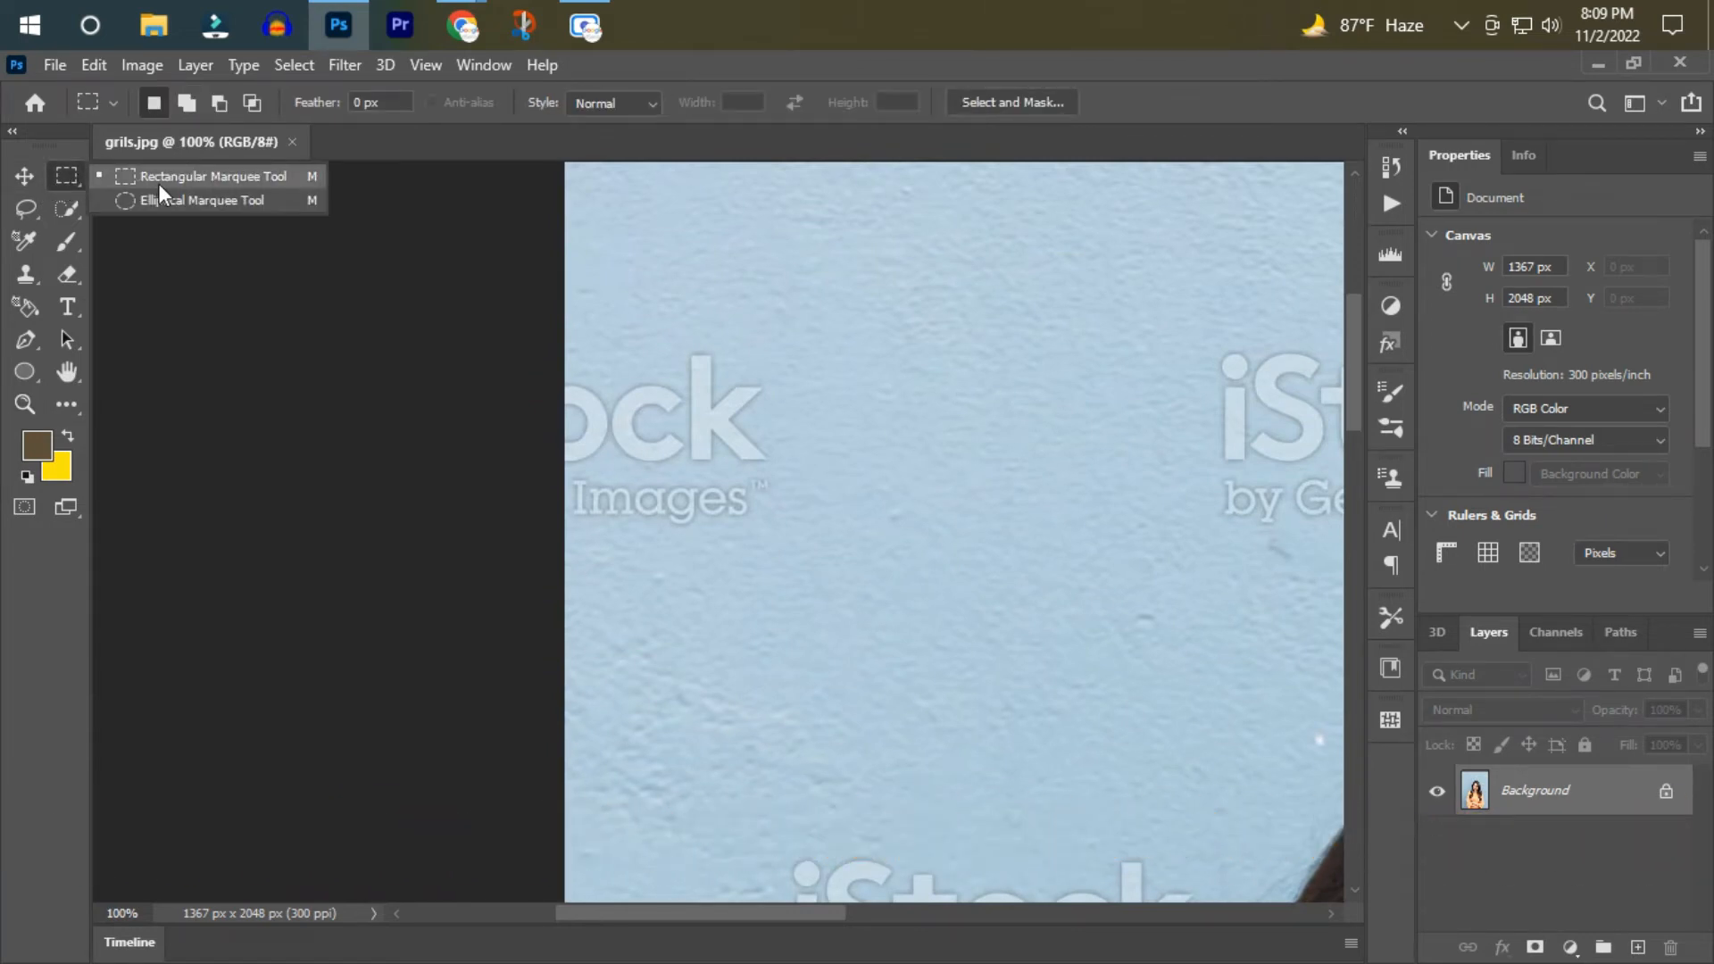
{"action": "left_click", "coordinate": [161, 181]}
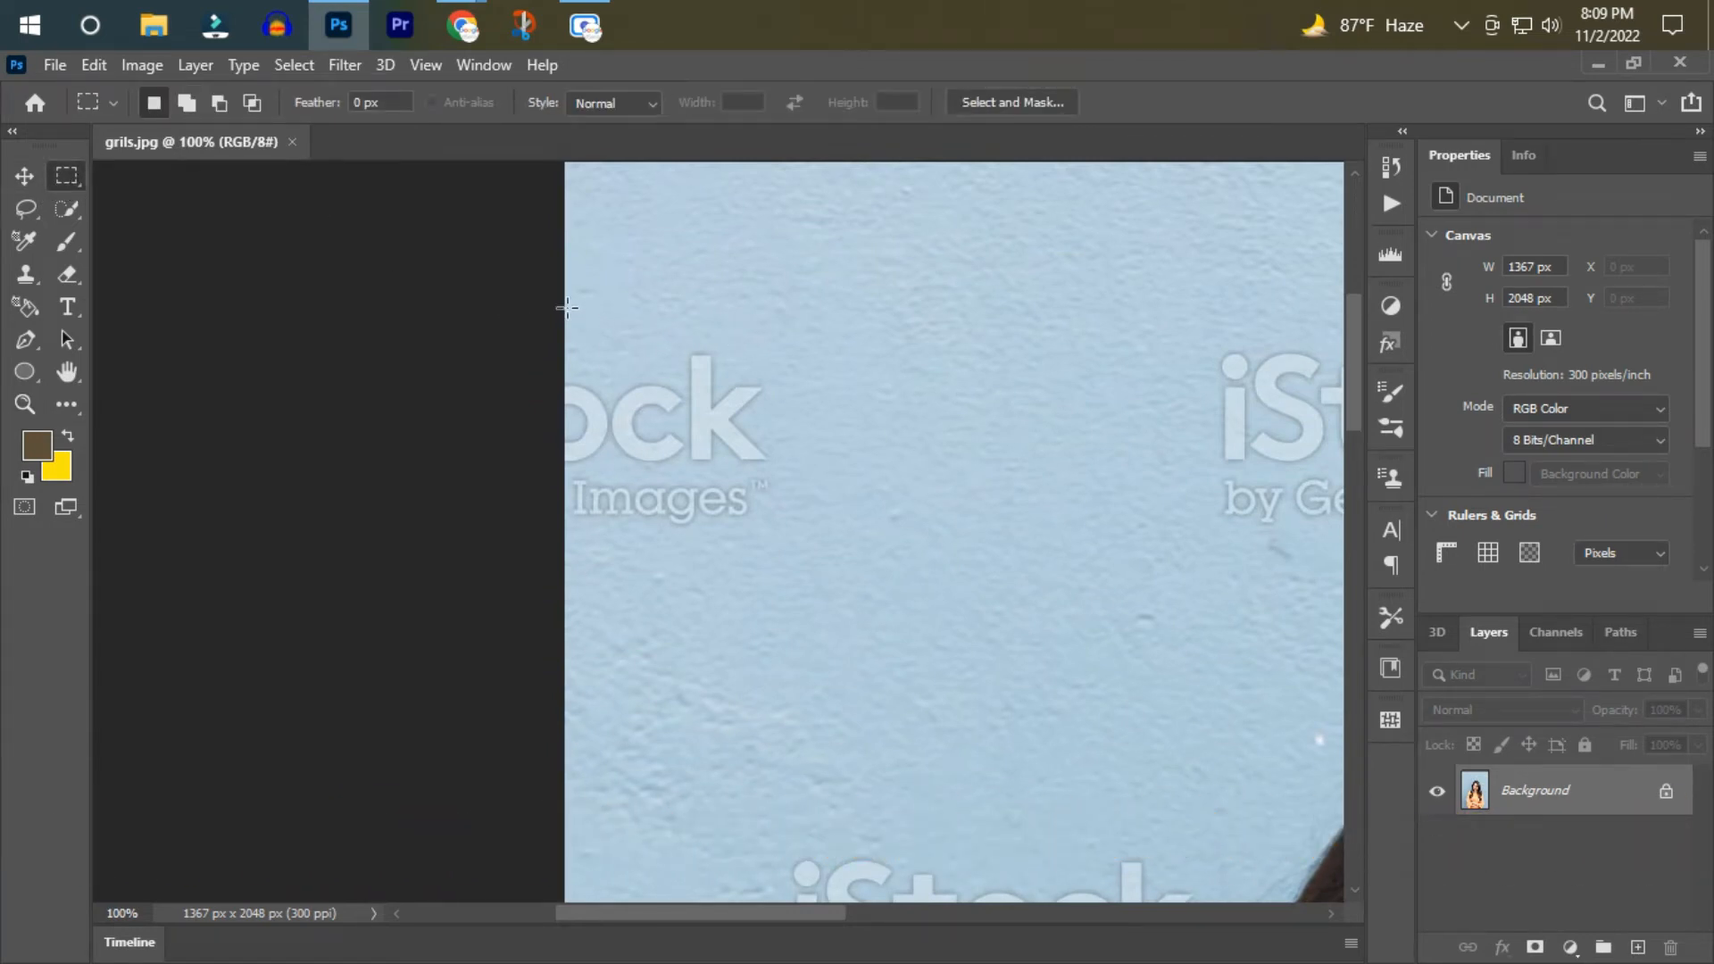
{"action": "left_click_drag", "start_coordinate": [825, 324], "coordinate": [543, 530]}
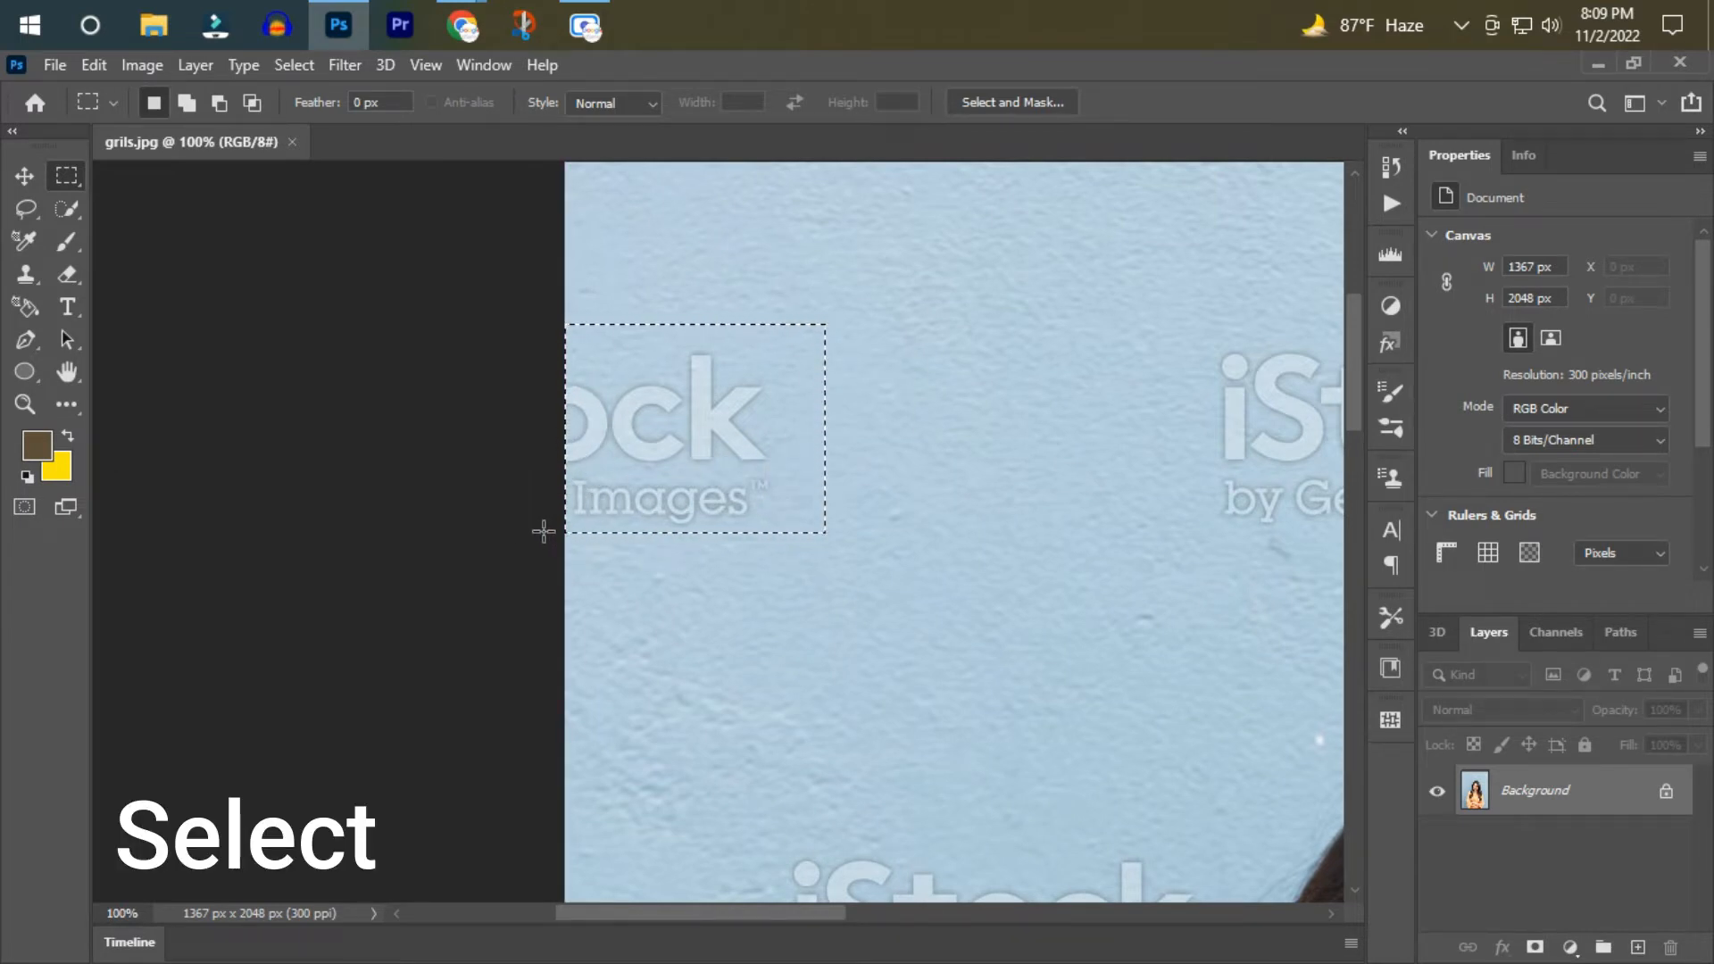
{"action": "key", "text": "Delete"}
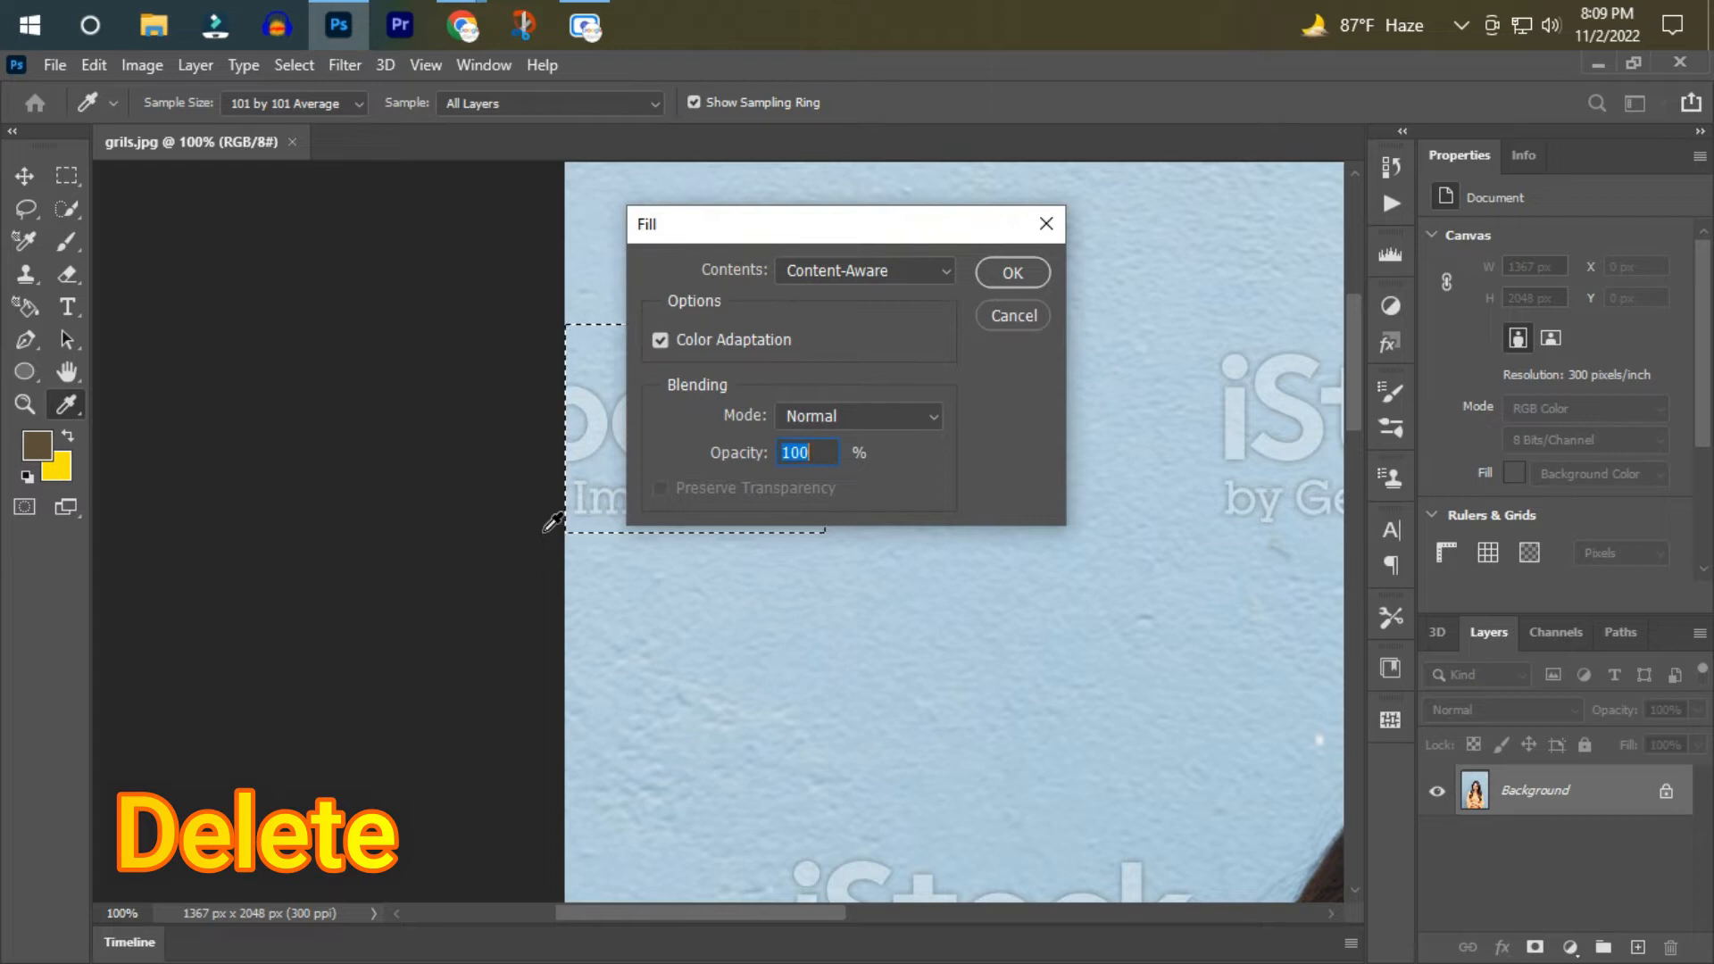
{"action": "key", "text": "Return"}
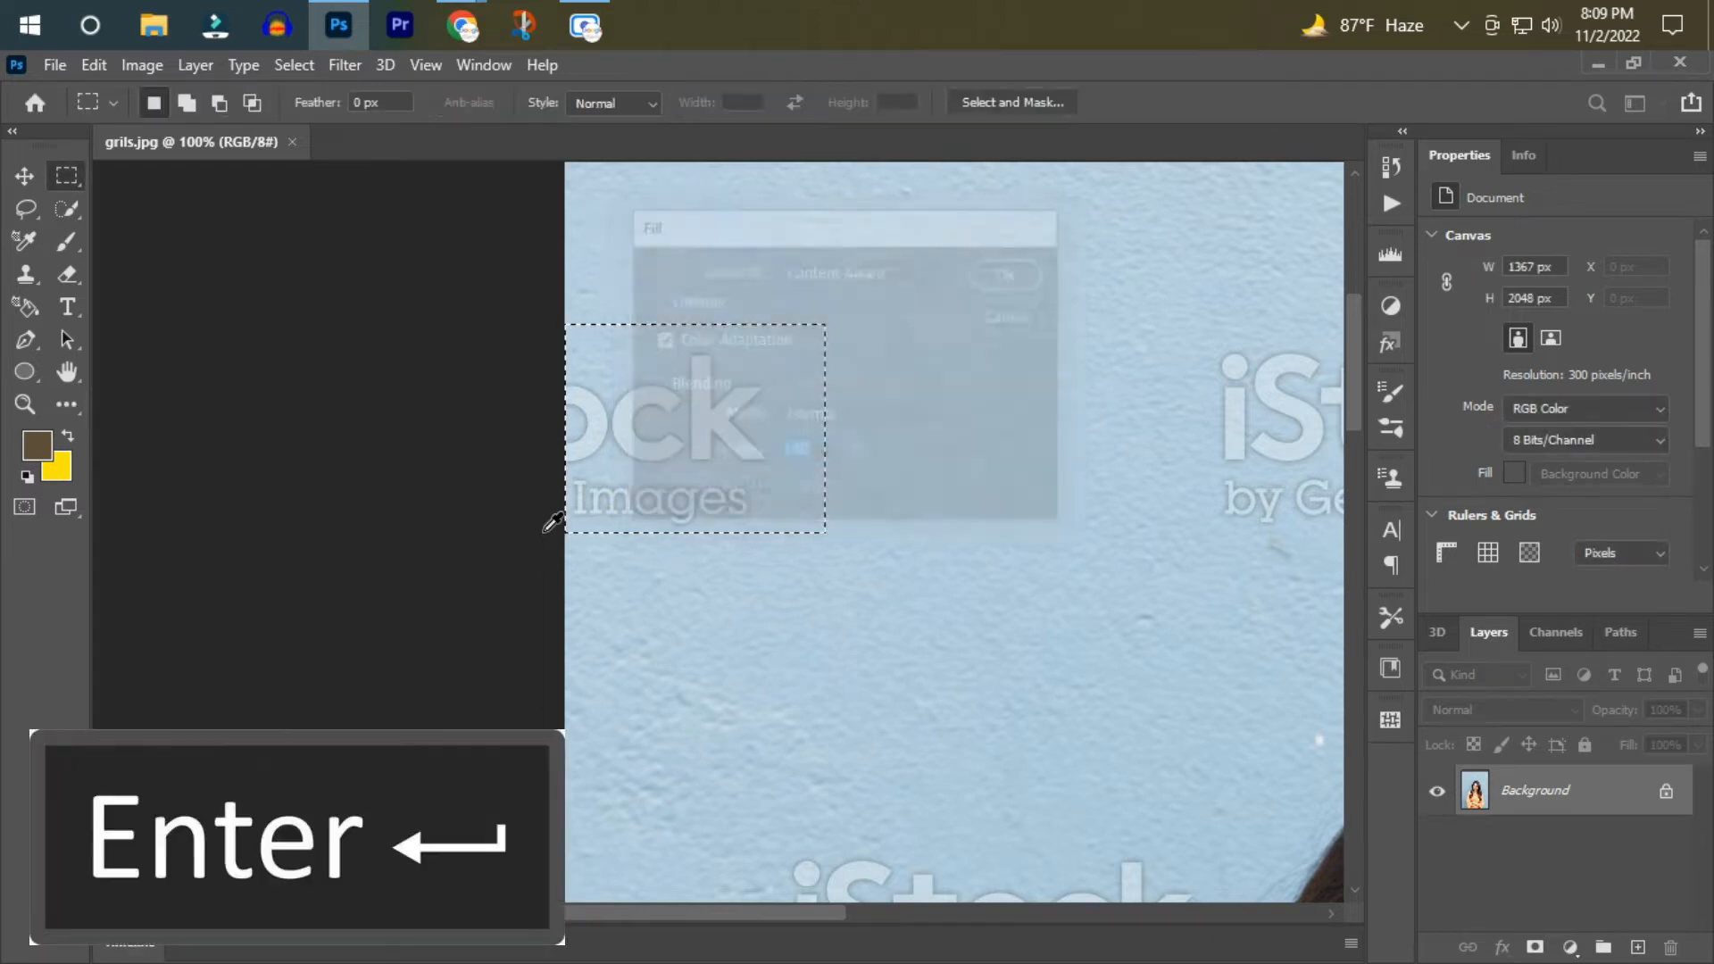
Select the full watermark on the wall above the woman's head and remove it with a Content-Aware fill.
{"action": "left_click_drag", "start_coordinate": [761, 919], "coordinate": [924, 919]}
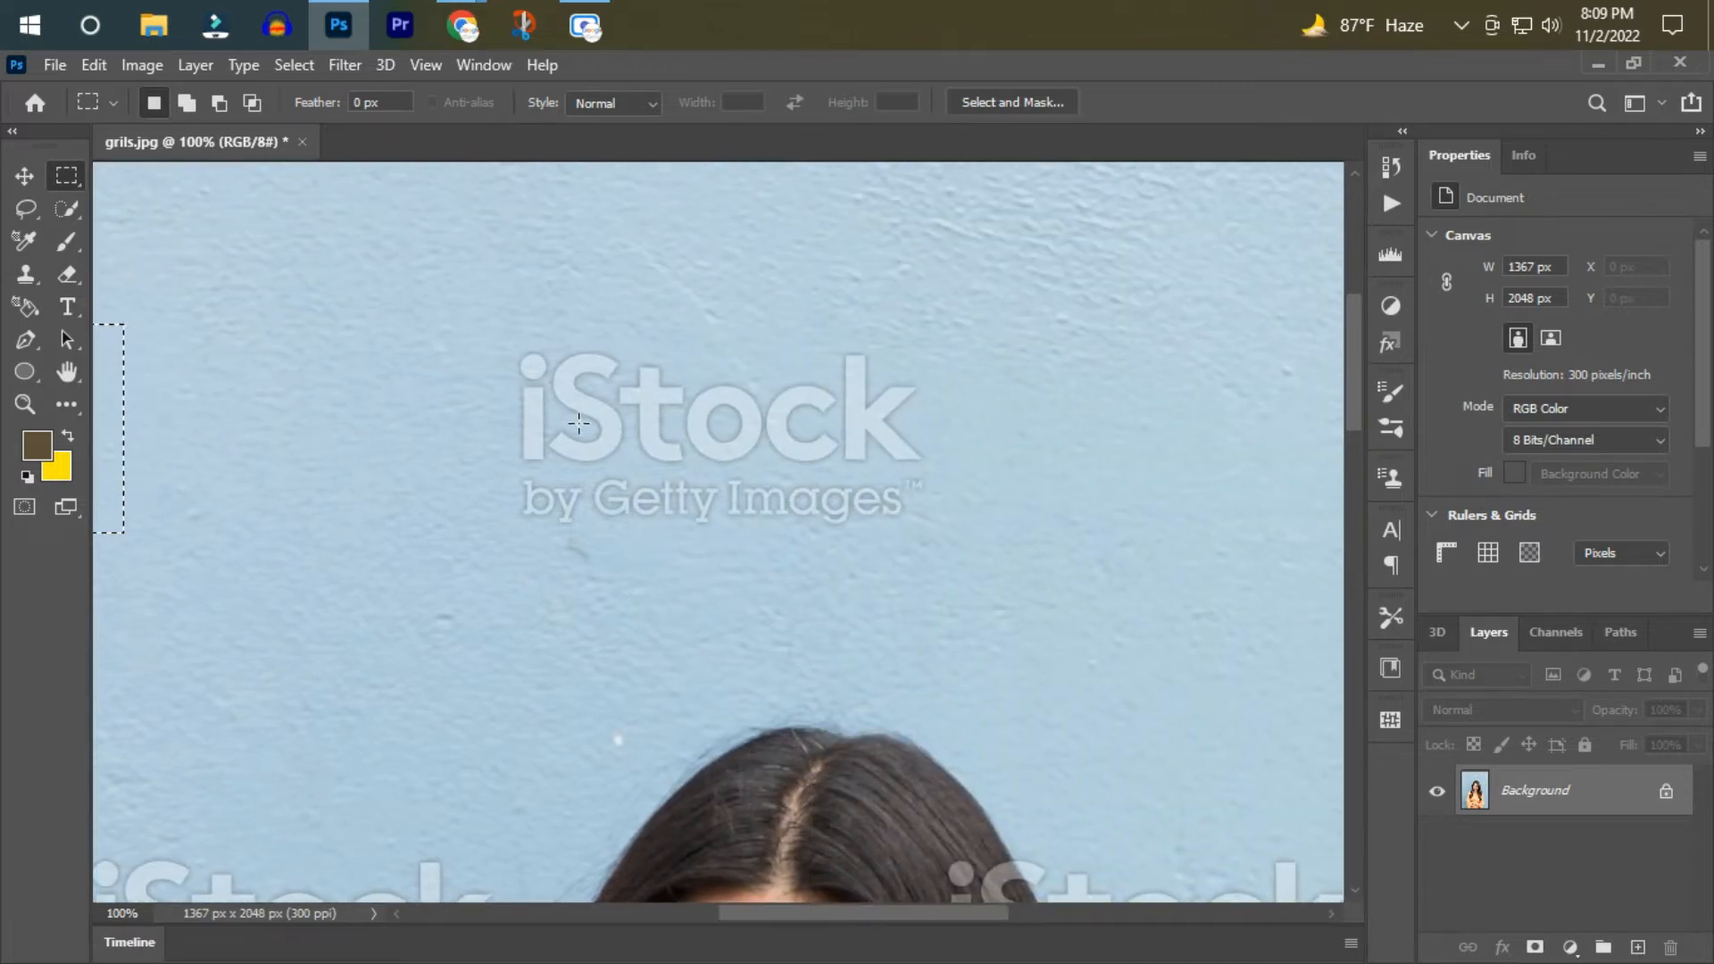
{"action": "left_click_drag", "start_coordinate": [475, 317], "coordinate": [965, 541]}
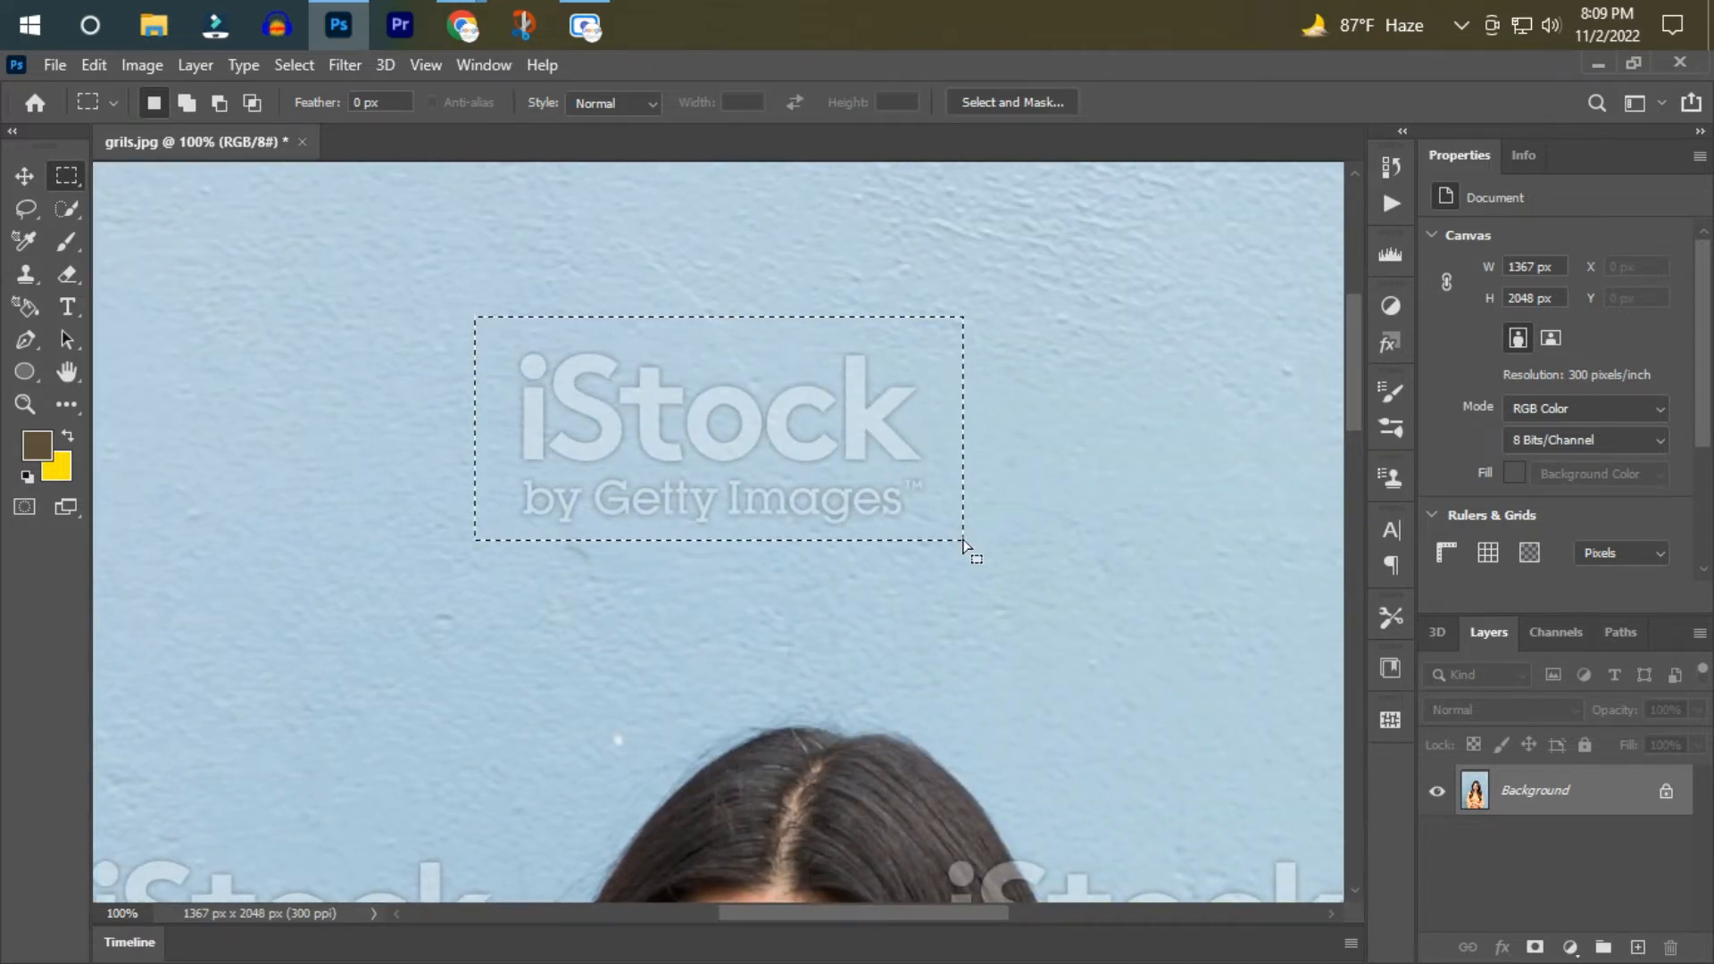
{"action": "key", "text": "shift+F5"}
{"action": "key", "text": "Return"}
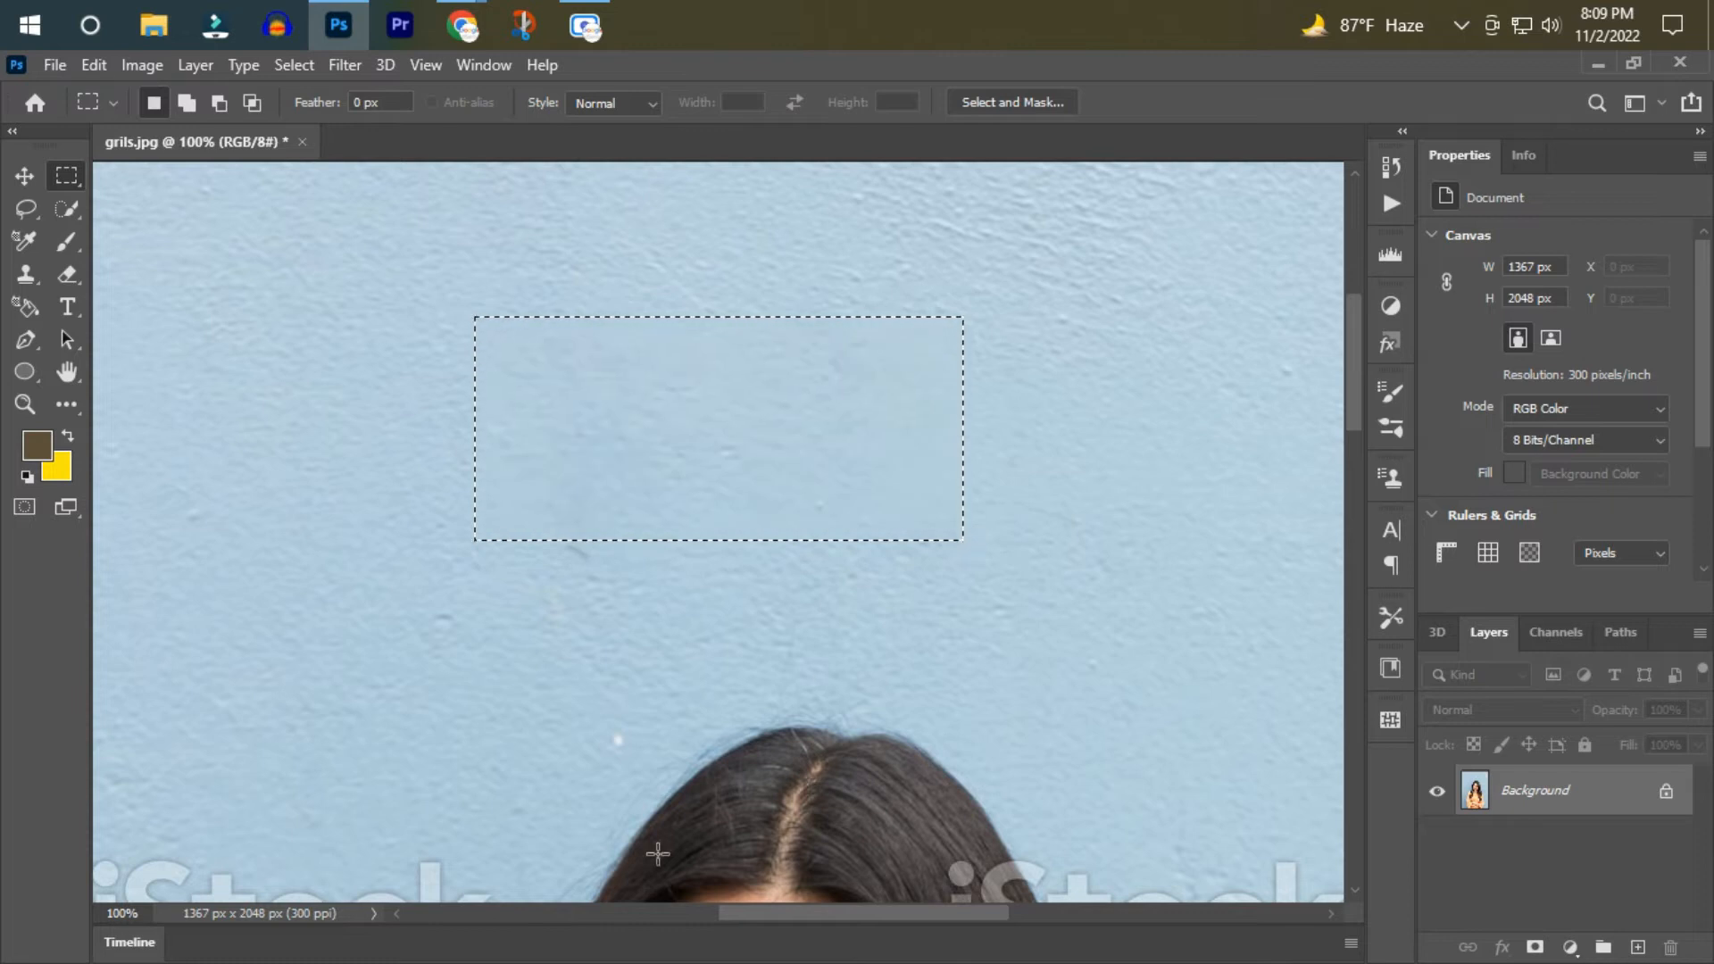
Marquee the cropped watermark at the photo's upper right edge and replace it with a Content-Aware fill.
{"action": "left_click_drag", "start_coordinate": [734, 920], "coordinate": [915, 929]}
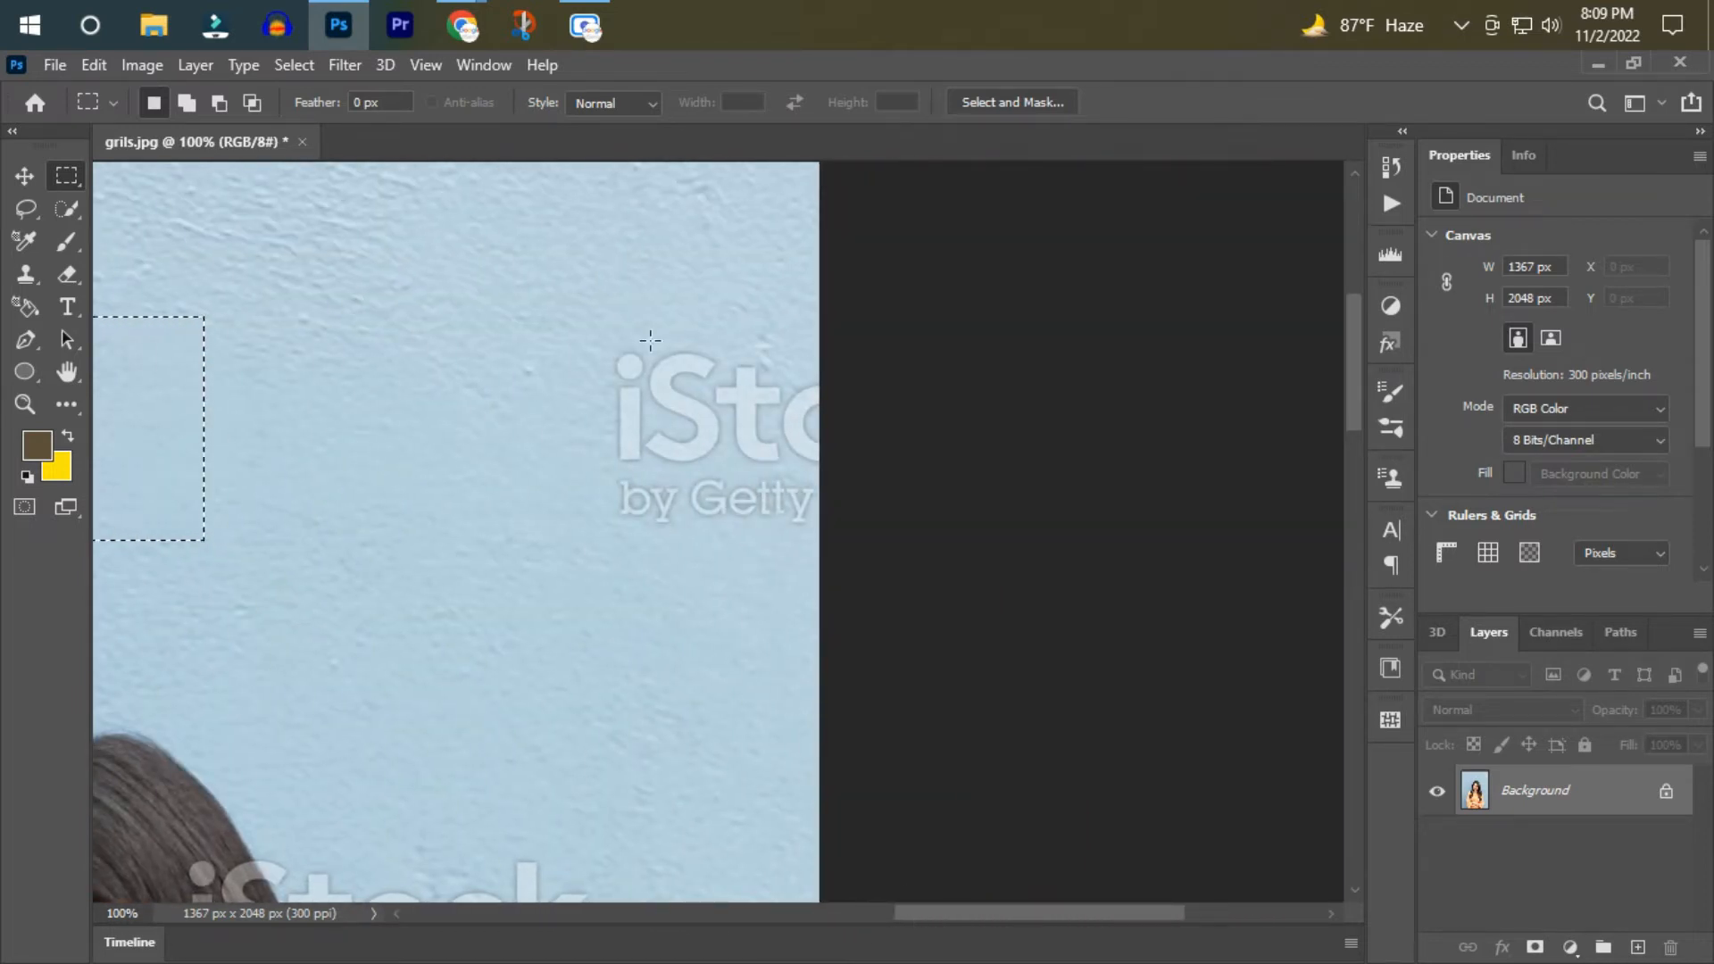
{"action": "left_click_drag", "start_coordinate": [600, 337], "coordinate": [855, 555]}
{"action": "key", "text": "shift+F5"}
{"action": "key", "text": "Return"}
Remove the part of the watermark lying on the wall beside the hair with two Content-Aware fills, first the lower text, then the logo letters.
{"action": "left_click_drag", "start_coordinate": [923, 922], "coordinate": [828, 919]}
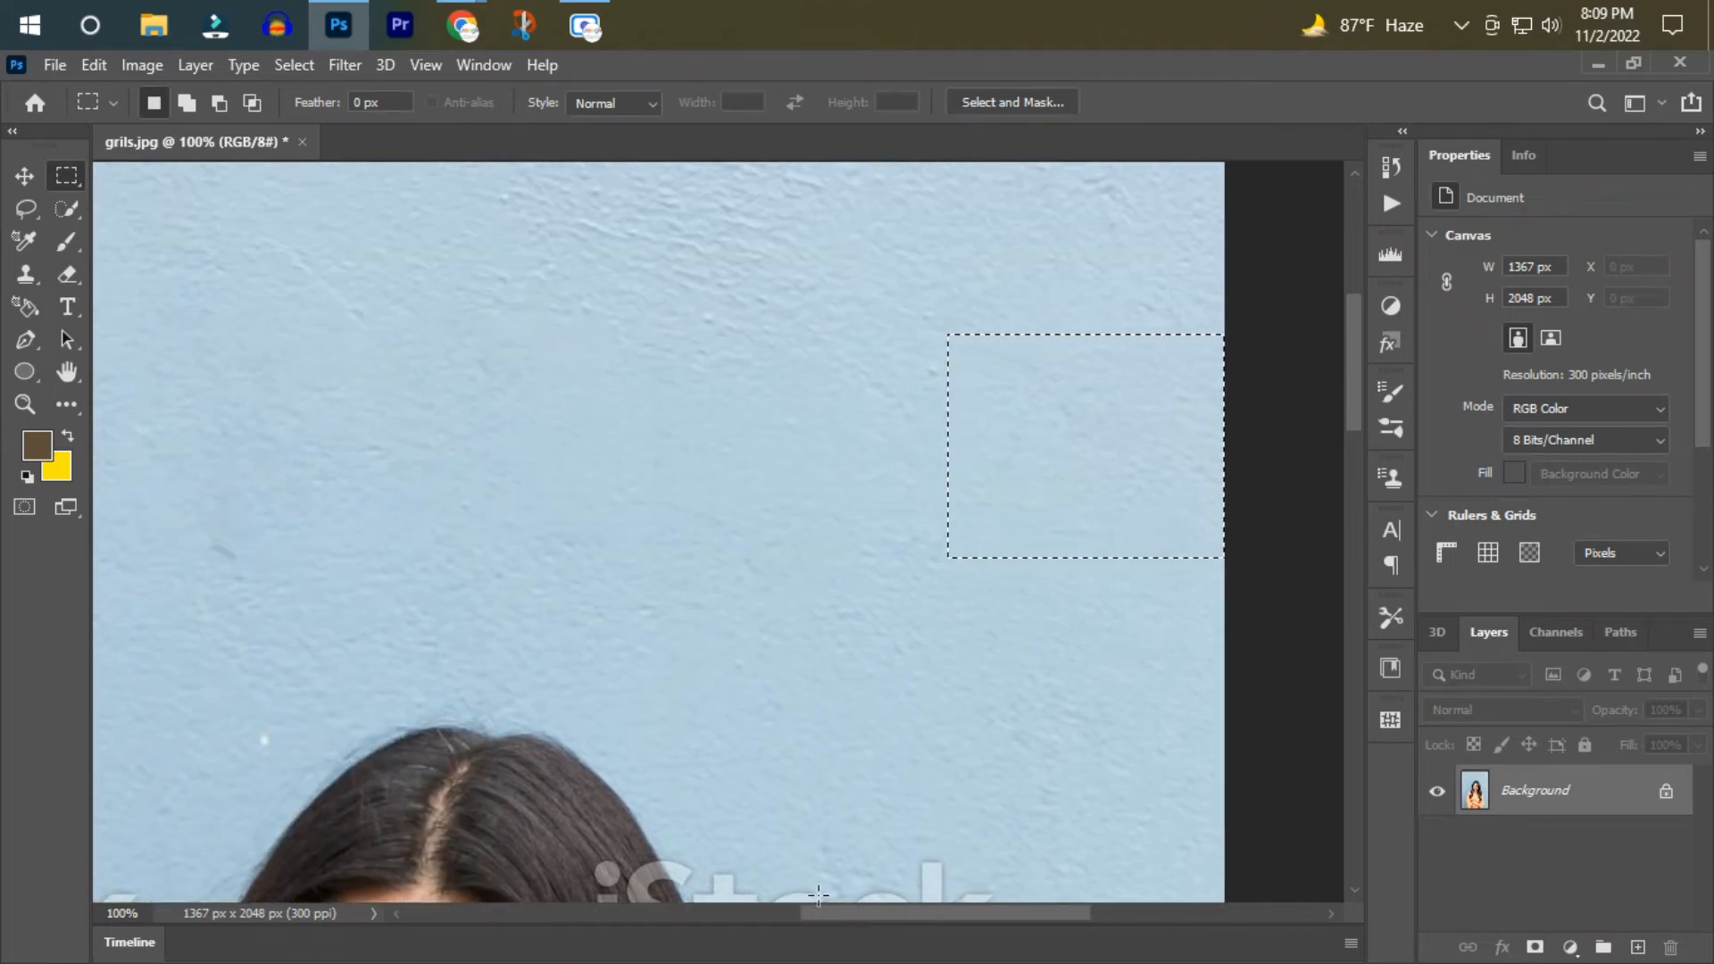
{"action": "scroll", "coordinate": [898, 703], "scroll_direction": "down", "scroll_amount": 10}
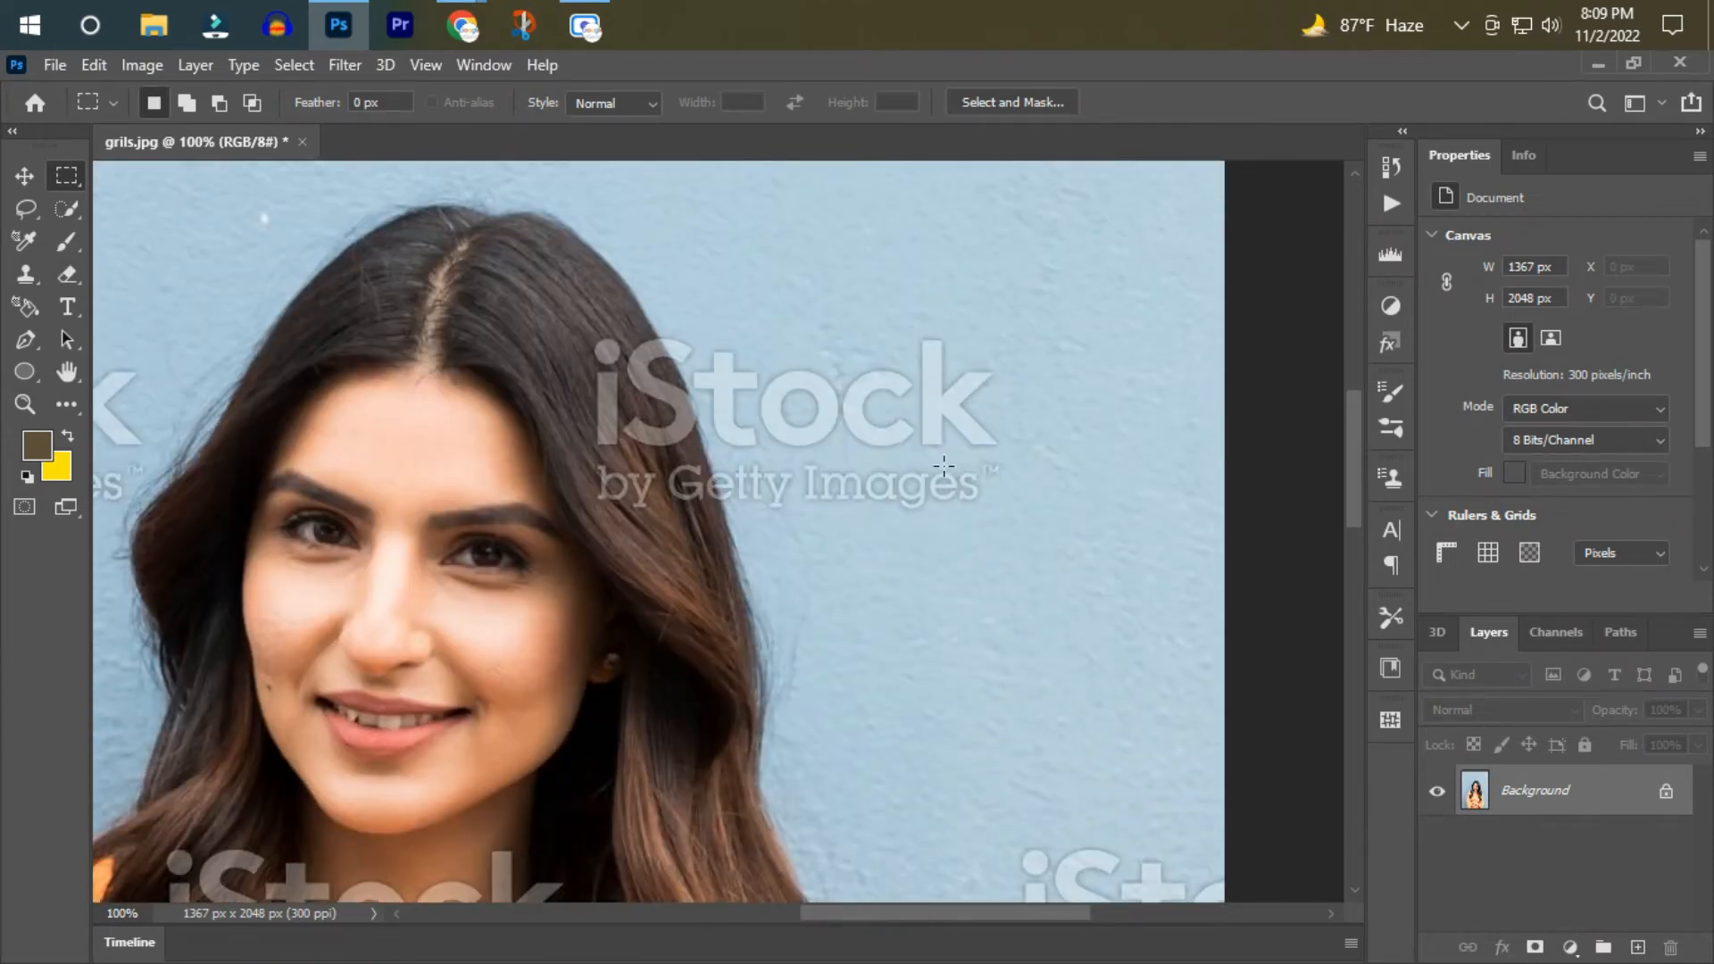
{"action": "left_click_drag", "start_coordinate": [797, 454], "coordinate": [1042, 506]}
{"action": "key", "text": "shift+F5"}
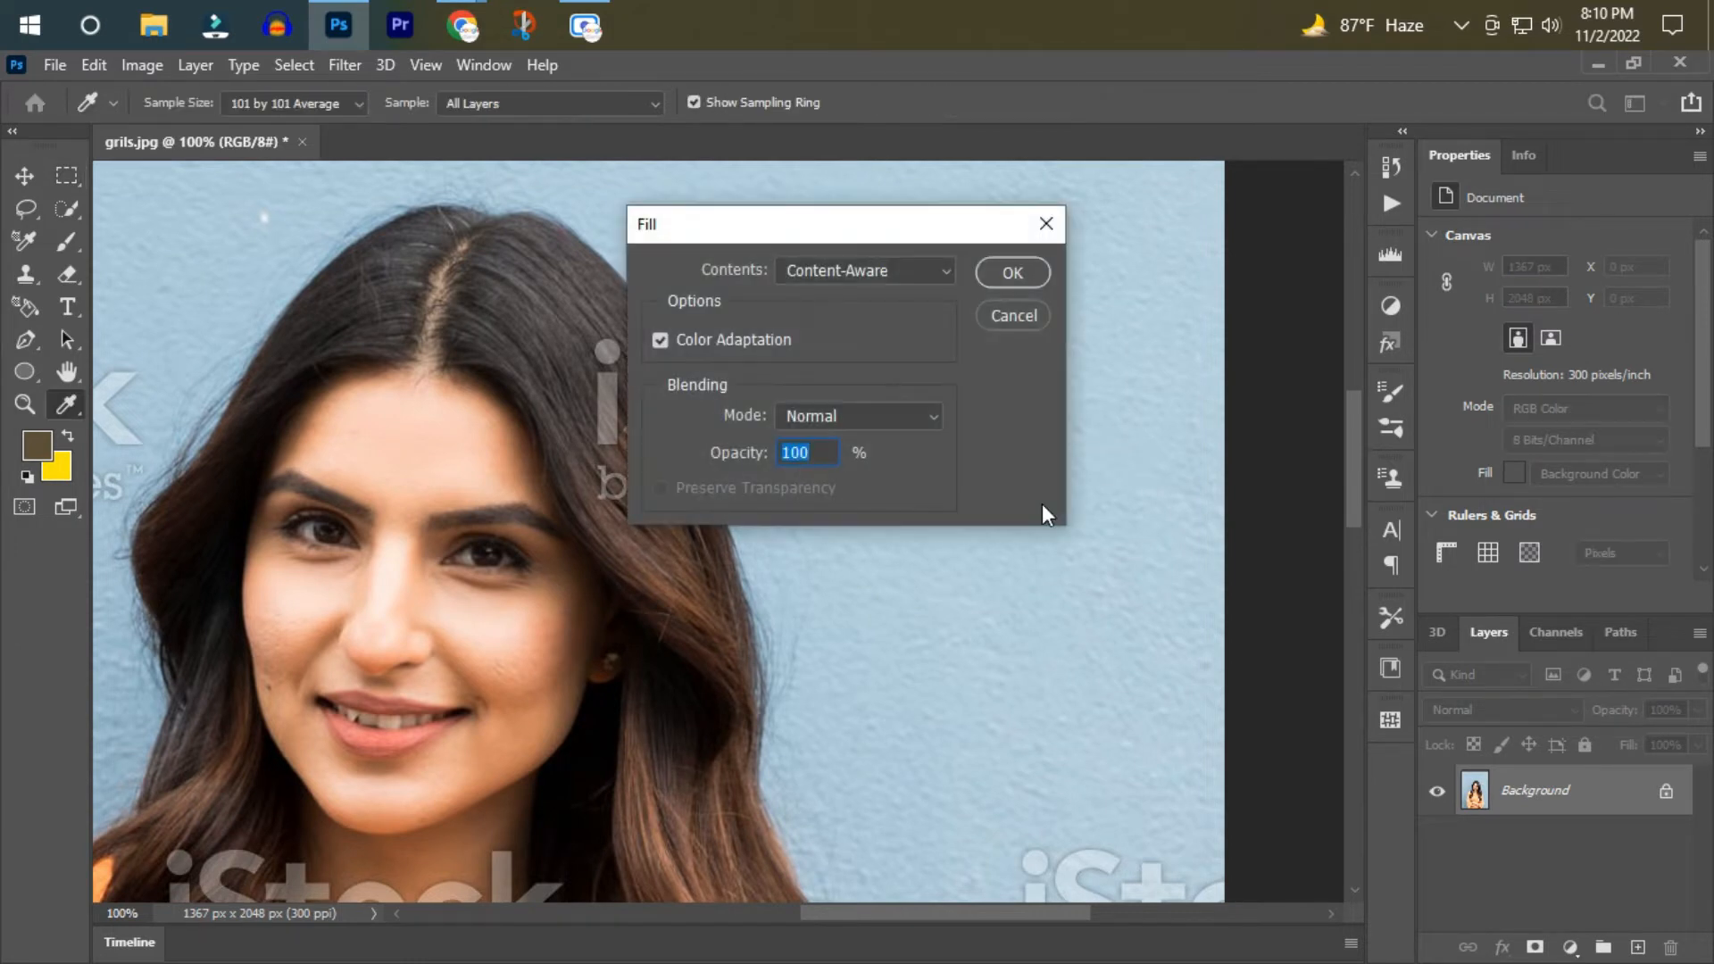
{"action": "key", "text": "Return"}
{"action": "mouse_move", "coordinate": [841, 319]}
{"action": "left_mouse_down"}
{"action": "mouse_move", "coordinate": [911, 436]}
{"action": "mouse_move", "coordinate": [1043, 467]}
{"action": "left_mouse_up"}
{"action": "key", "text": "shift+F5"}
{"action": "key", "text": "Return"}
Select the cropped watermark at the photo's right edge, at shoulder height, and erase it with a Content-Aware fill.
{"action": "scroll", "coordinate": [1022, 527], "scroll_direction": "down", "scroll_amount": 5}
{"action": "left_click_drag", "start_coordinate": [1013, 499], "coordinate": [1255, 769]}
{"action": "key", "text": "shift+F5"}
{"action": "key", "text": "Return"}
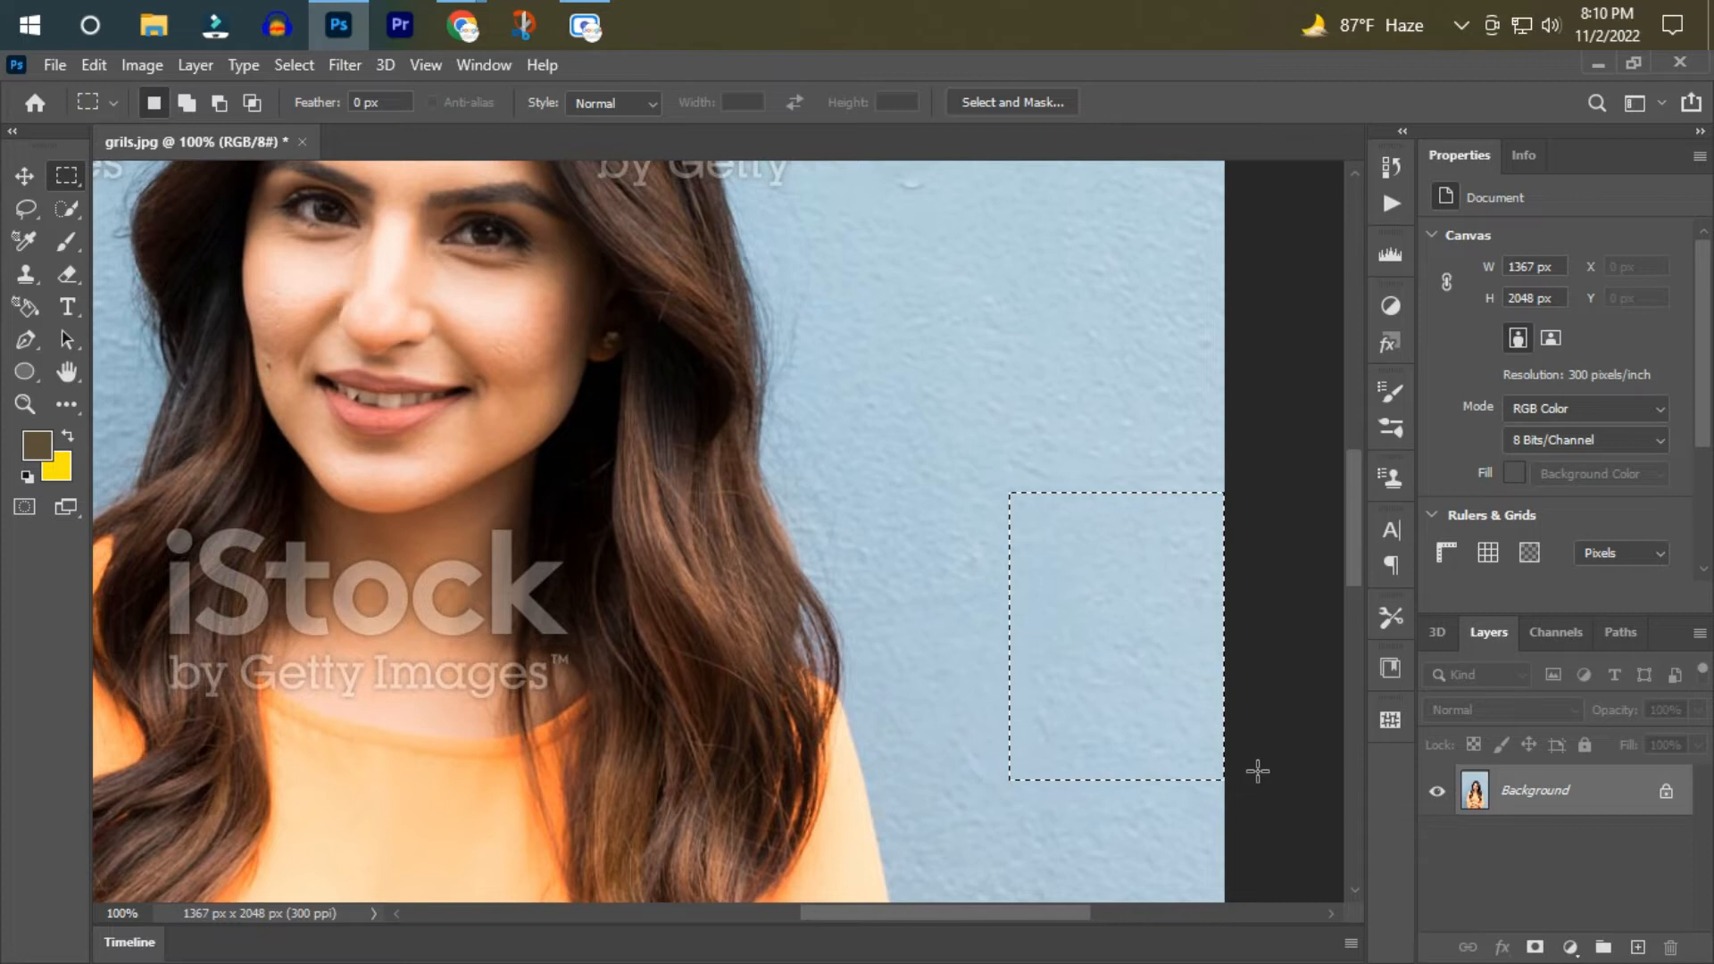
Select the cropped watermark at the photo's lower right edge, beside the jeans, and fill it with Content-Aware.
{"action": "scroll", "coordinate": [1257, 771], "scroll_direction": "down", "scroll_amount": 10}
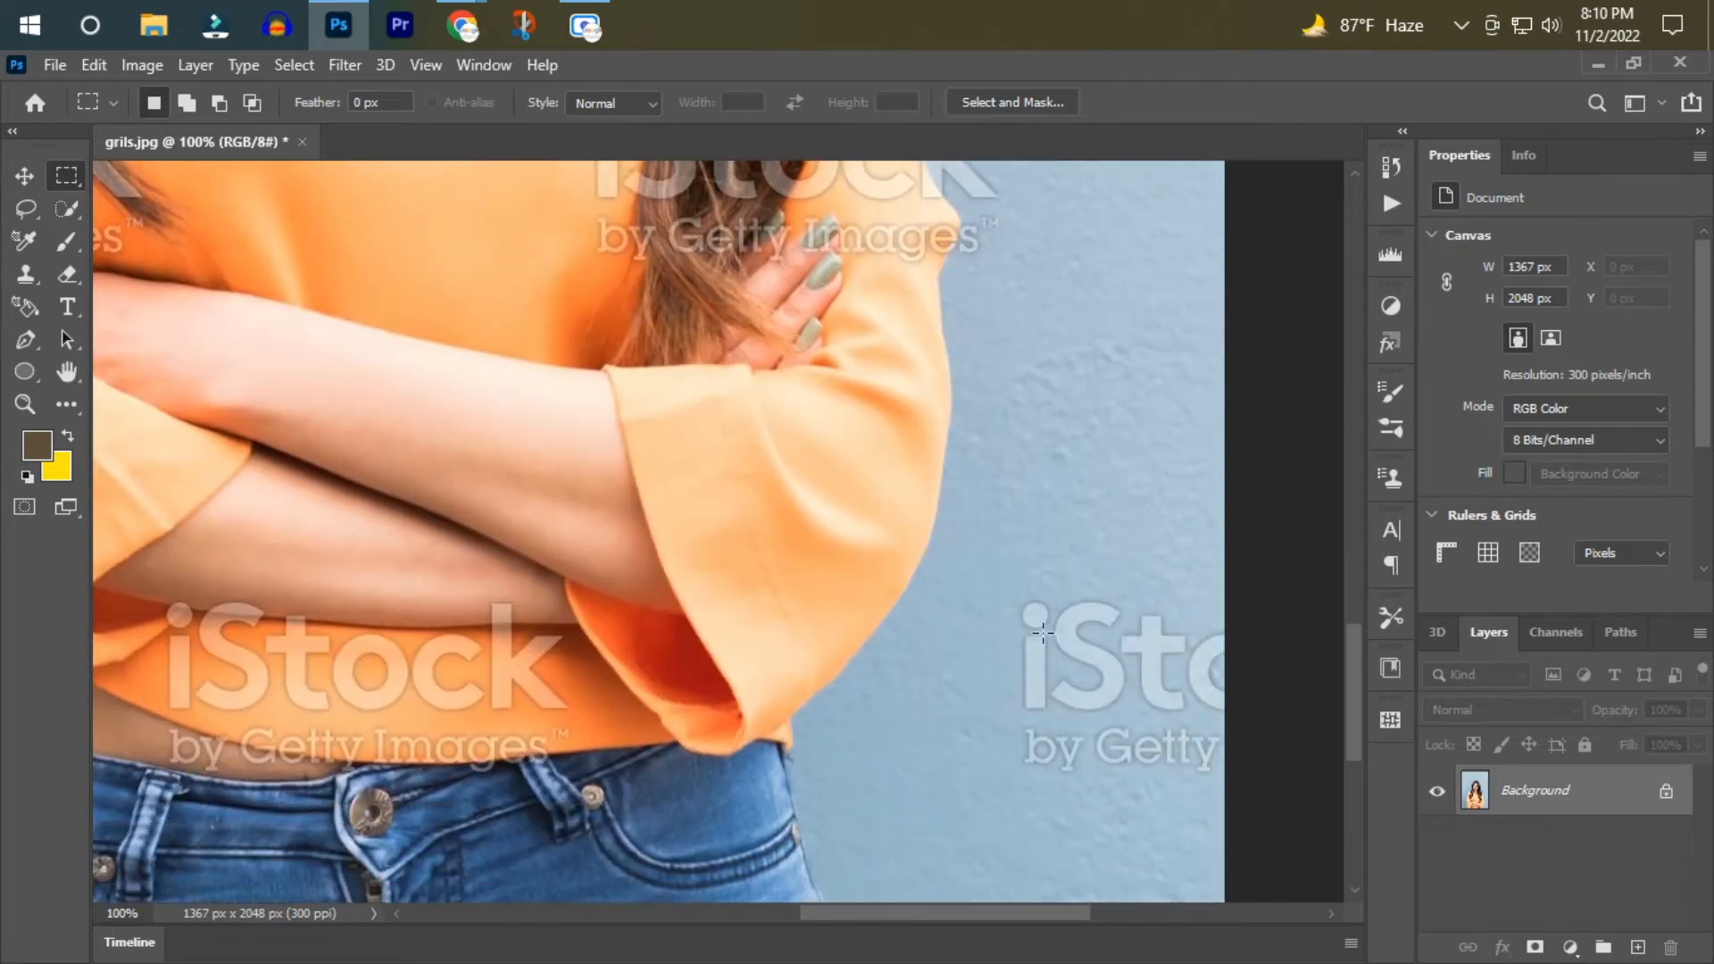
{"action": "left_click_drag", "start_coordinate": [997, 550], "coordinate": [1358, 827]}
{"action": "key", "text": "shift+F5"}
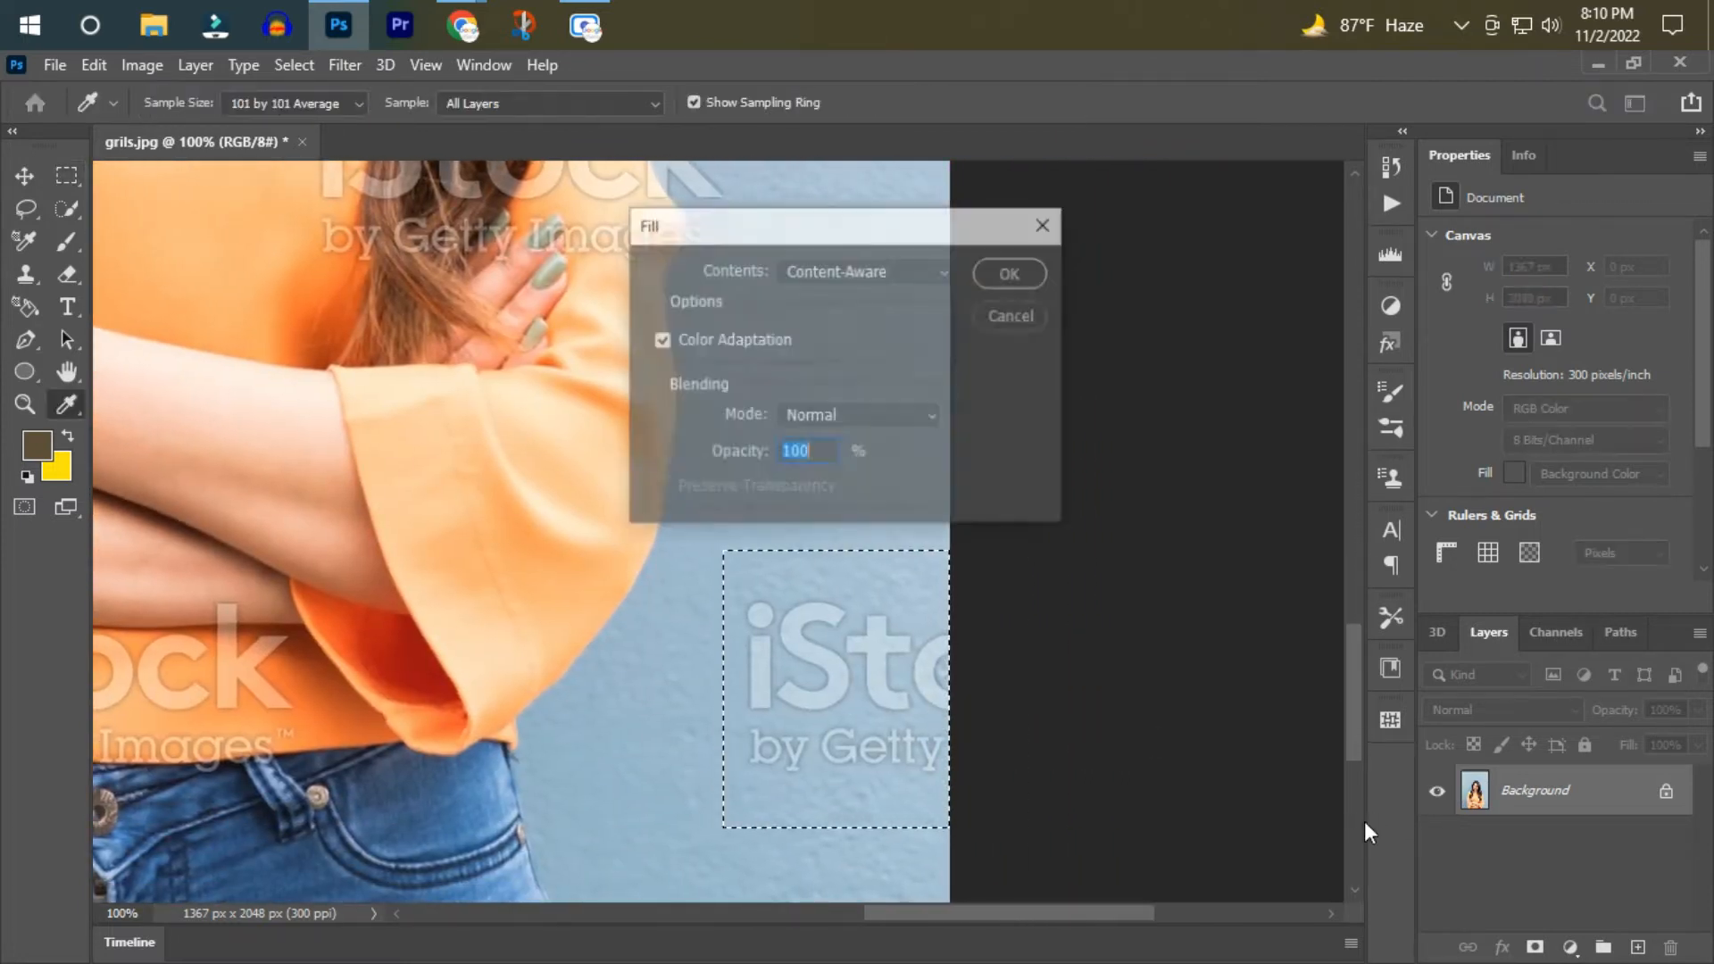
{"action": "key", "text": "Return"}
Remove the image ID number from the photo's bottom left corner with a rectangular selection and a Content-Aware fill.
{"action": "scroll", "coordinate": [967, 775], "scroll_direction": "down", "scroll_amount": 3}
{"action": "left_click_drag", "start_coordinate": [994, 917], "coordinate": [708, 929]}
{"action": "left_click_drag", "start_coordinate": [726, 604], "coordinate": [419, 721]}
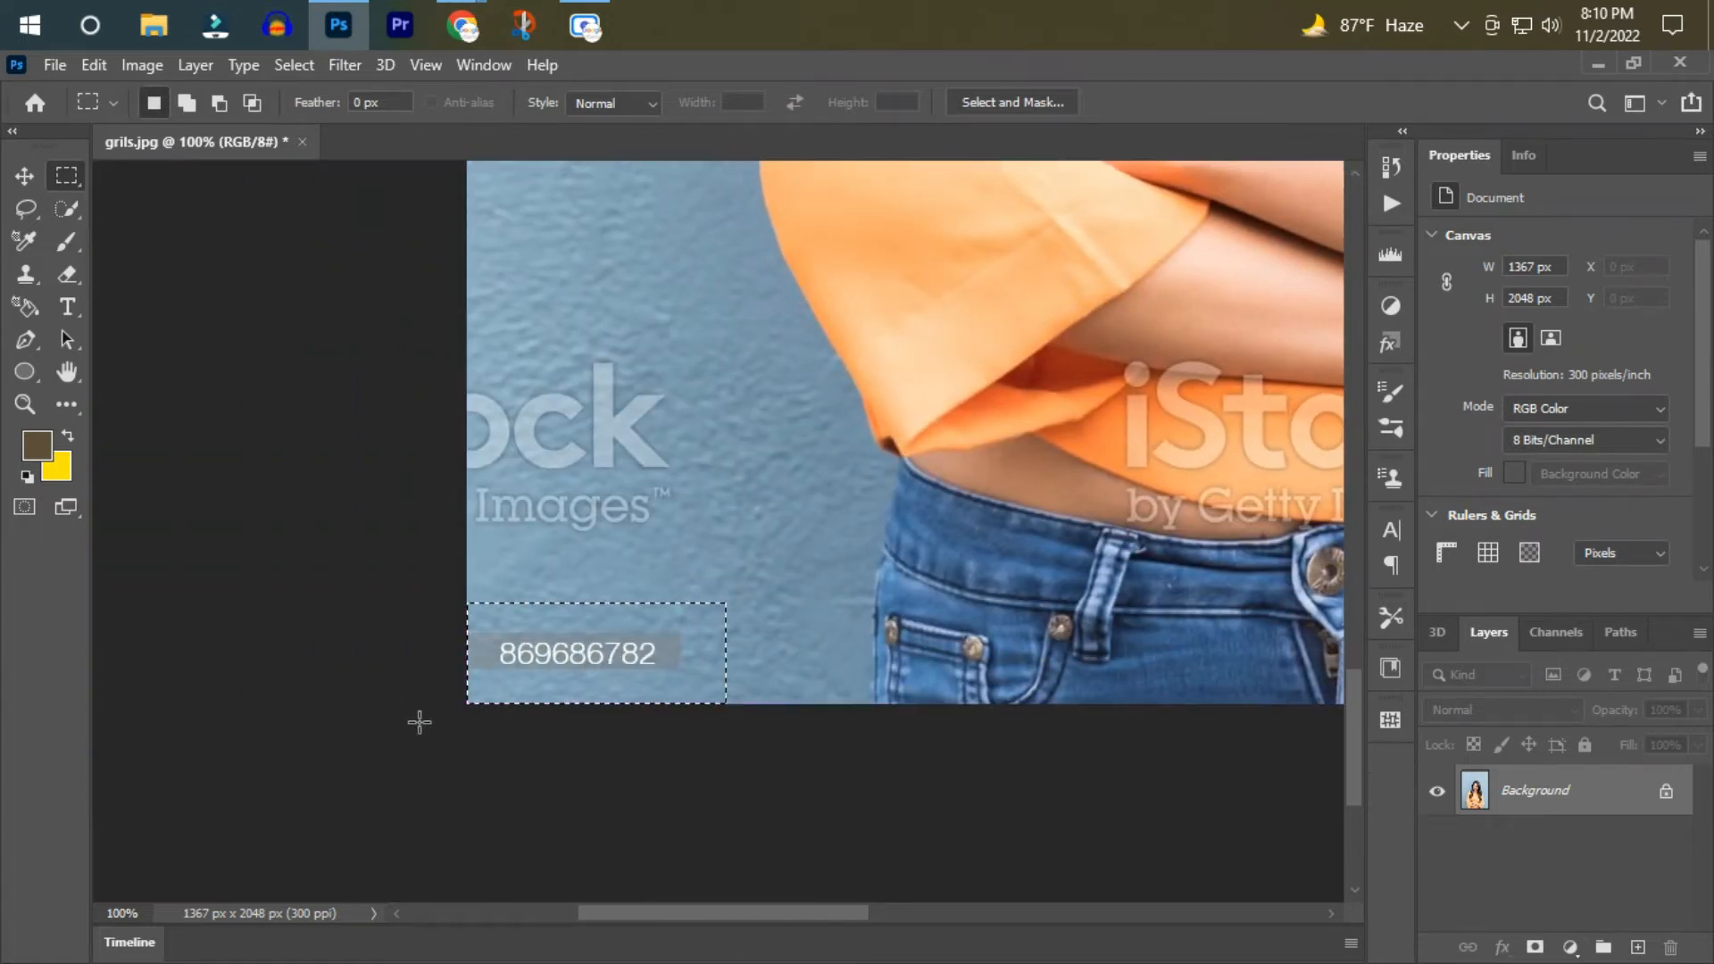
{"action": "key", "text": "shift+F5"}
{"action": "key", "text": "Return"}
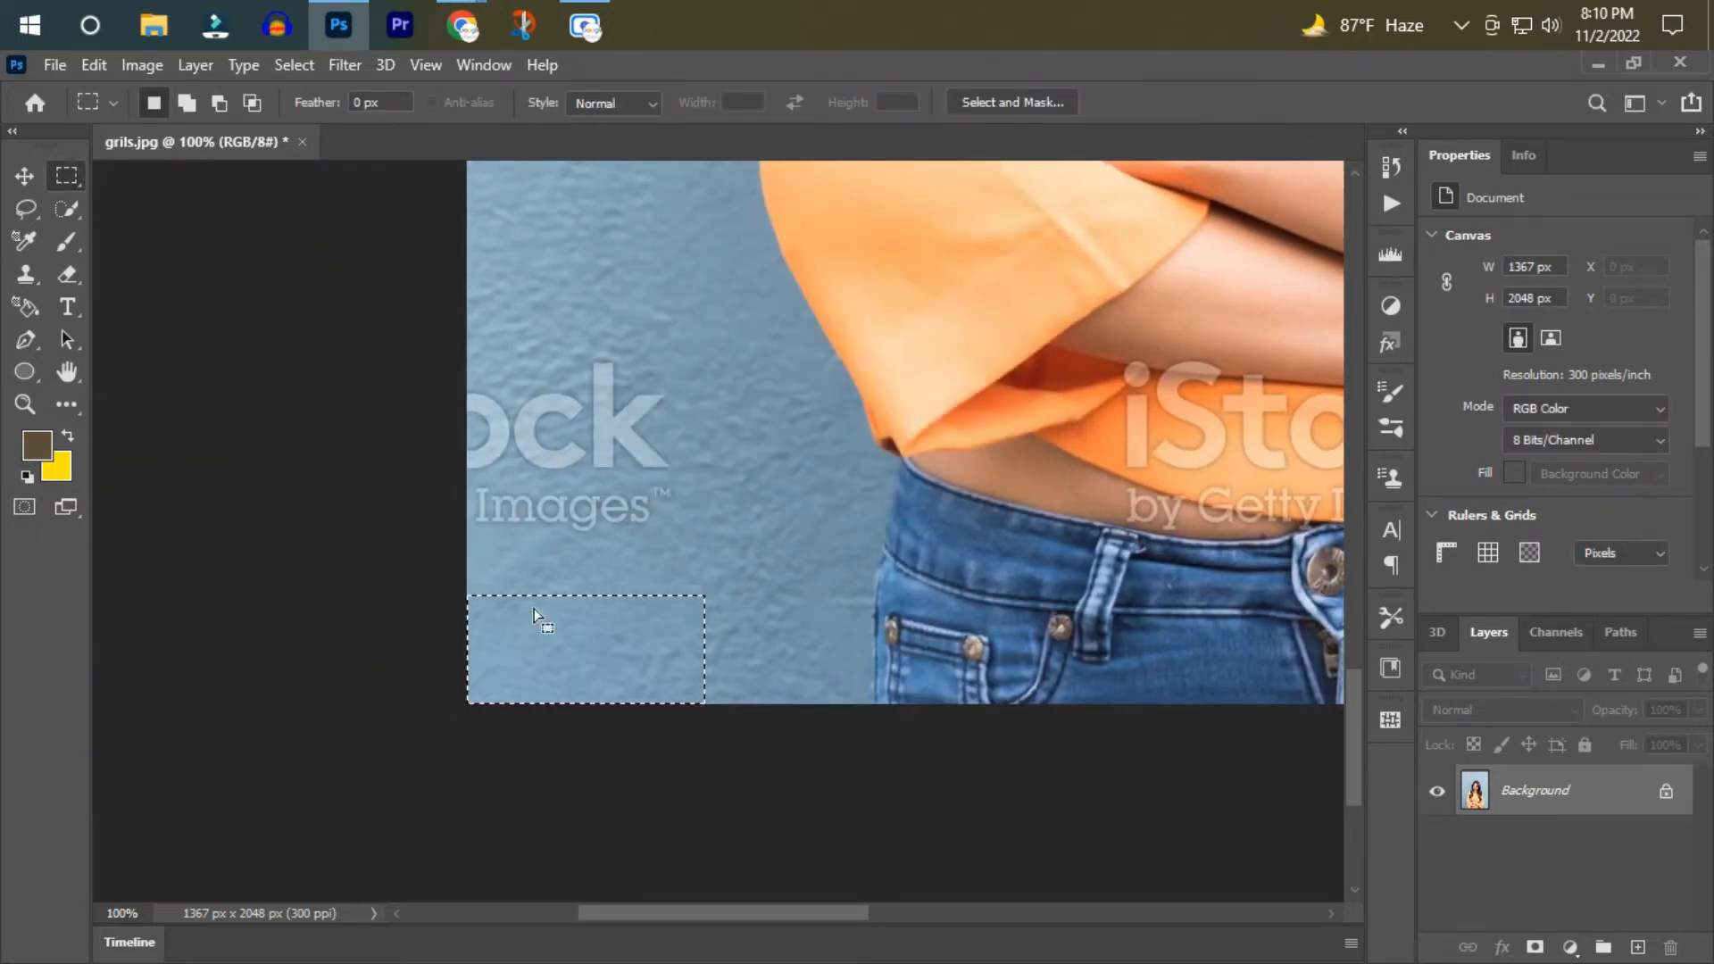
Select the cropped watermark at the photo's lower left edge, above the bottom corner, and remove it with a Content-Aware fill.
{"action": "left_click_drag", "start_coordinate": [711, 360], "coordinate": [427, 568]}
{"action": "left_click", "coordinate": [777, 501]}
{"action": "left_click_drag", "start_coordinate": [734, 326], "coordinate": [456, 539]}
{"action": "key", "text": "shift+F5"}
{"action": "key", "text": "Return"}
{"action": "scroll", "coordinate": [972, 618], "scroll_direction": "up", "scroll_amount": 7}
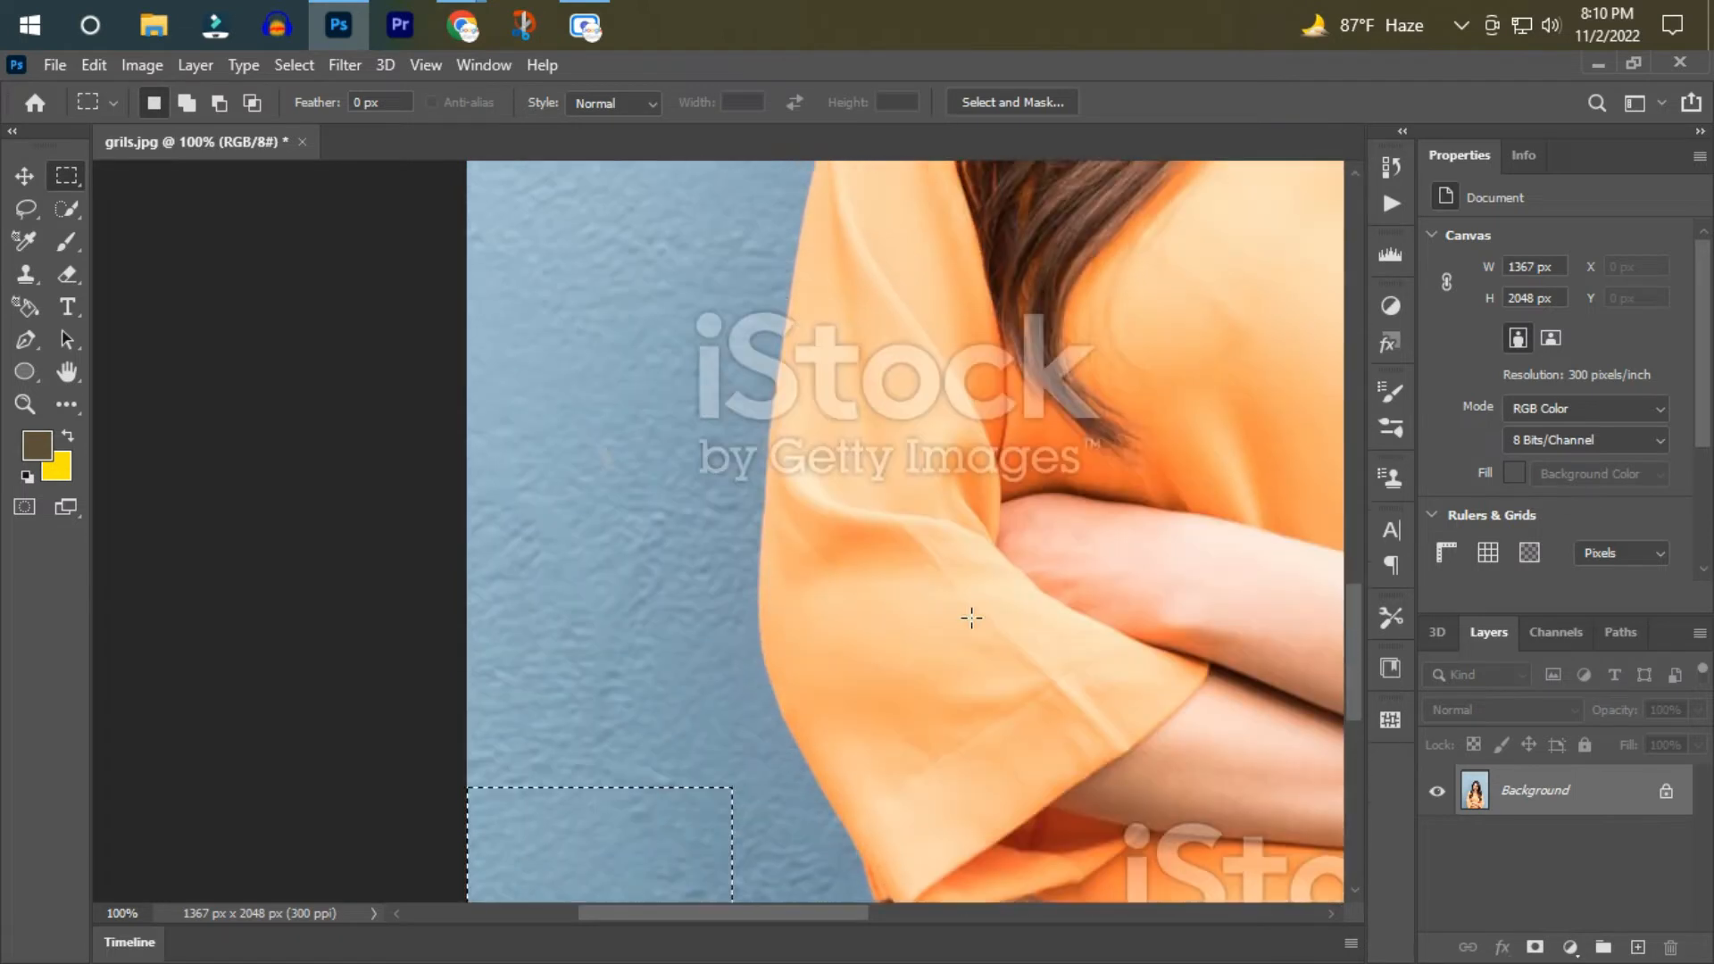
Select the cropped watermark at the photo's left edge, at shoulder height, and erase it with a Content-Aware fill.
{"action": "scroll", "coordinate": [972, 618], "scroll_direction": "up", "scroll_amount": 6}
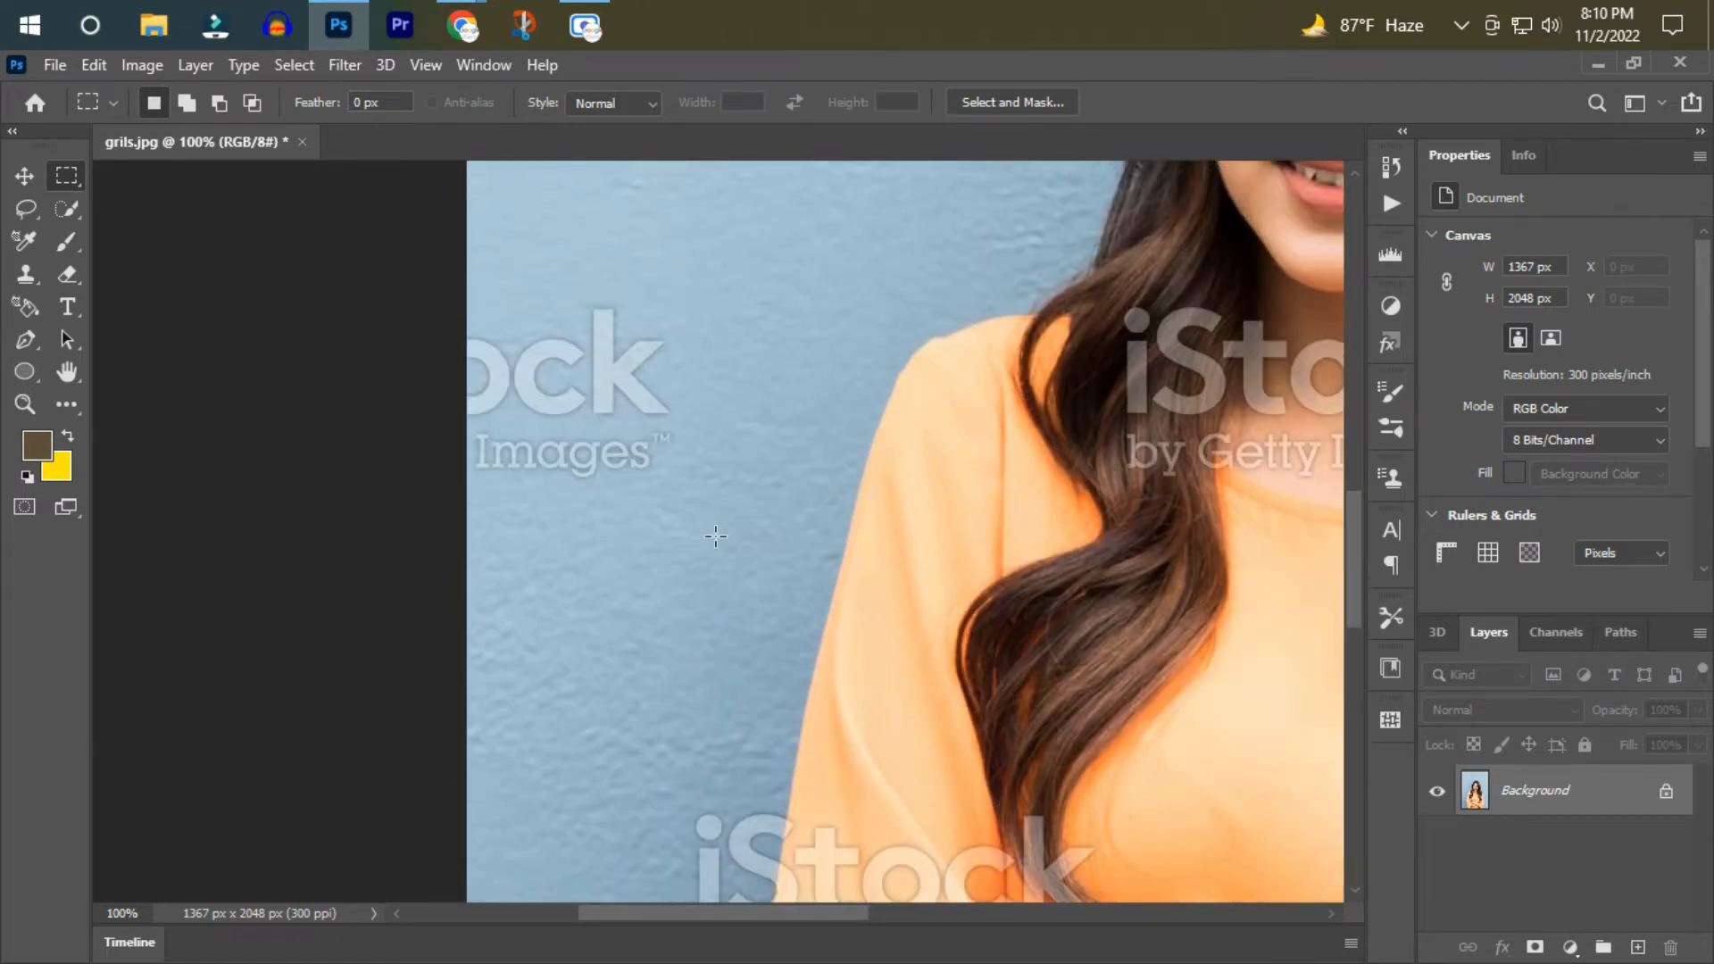
{"action": "left_click_drag", "start_coordinate": [681, 345], "coordinate": [462, 630]}
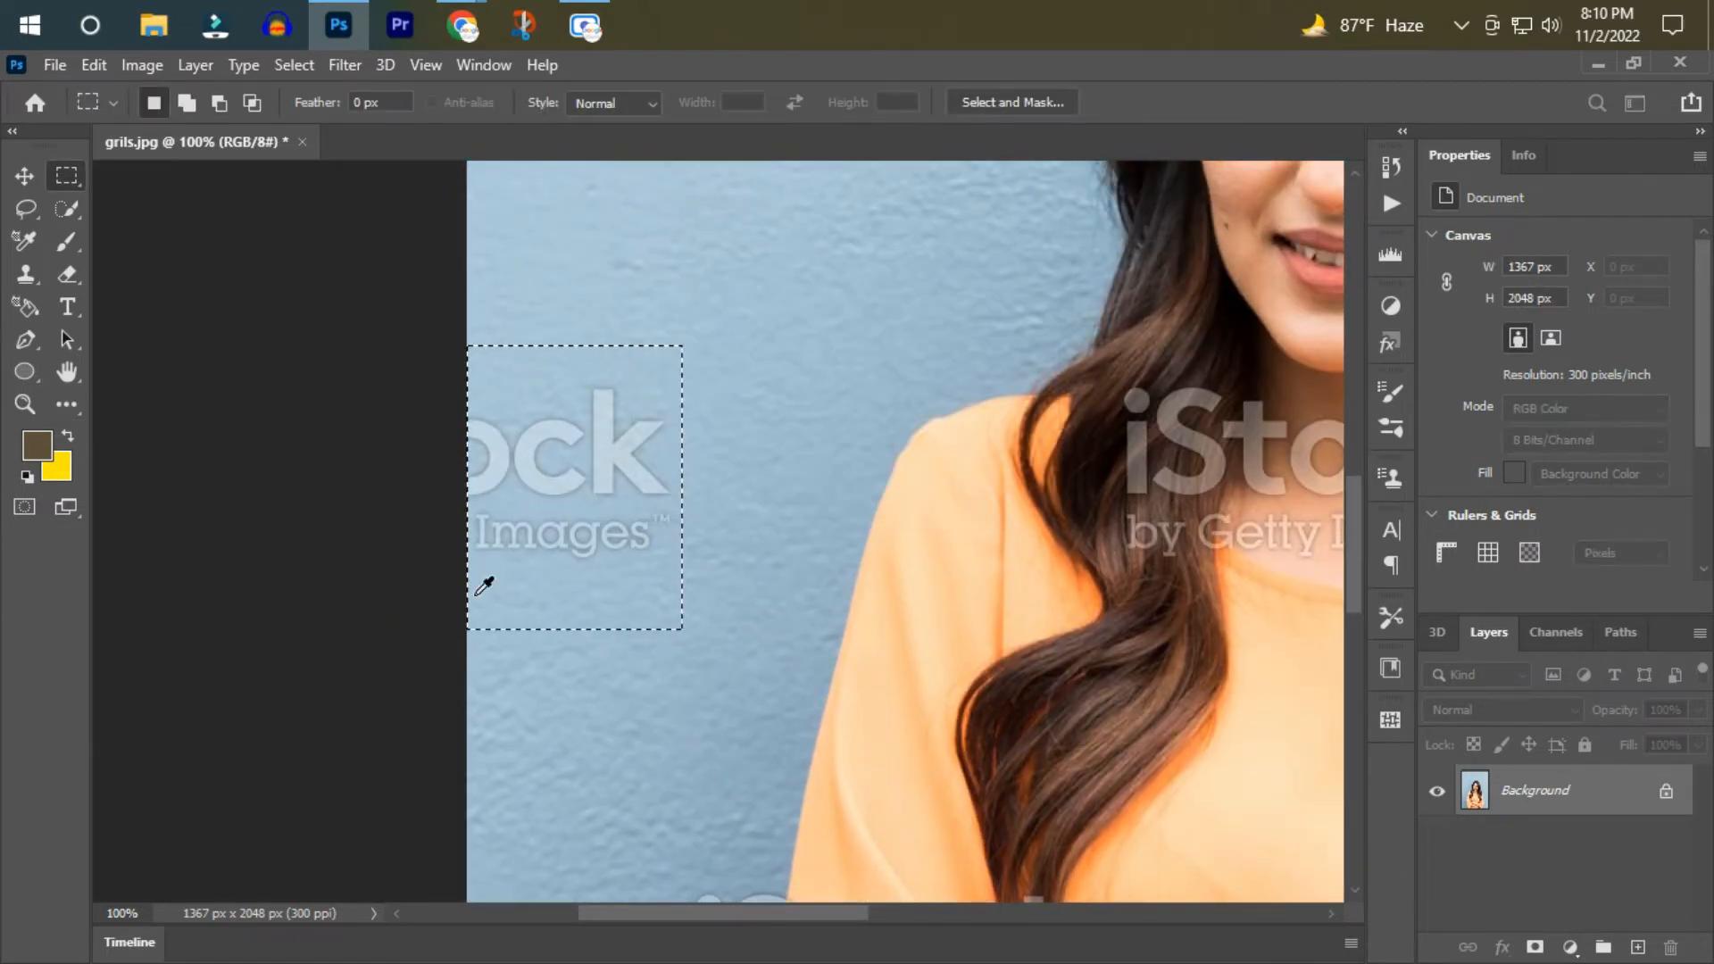
{"action": "key", "text": "shift+F5"}
{"action": "key", "text": "Return"}
{"action": "scroll", "coordinate": [929, 652], "scroll_direction": "up", "scroll_amount": 2}
Remove the "i" and "by" of the watermark beside the left sleeve with rectangular selections and Content-Aware fills, and clear the selection.
{"action": "scroll", "coordinate": [995, 666], "scroll_direction": "down", "scroll_amount": 7}
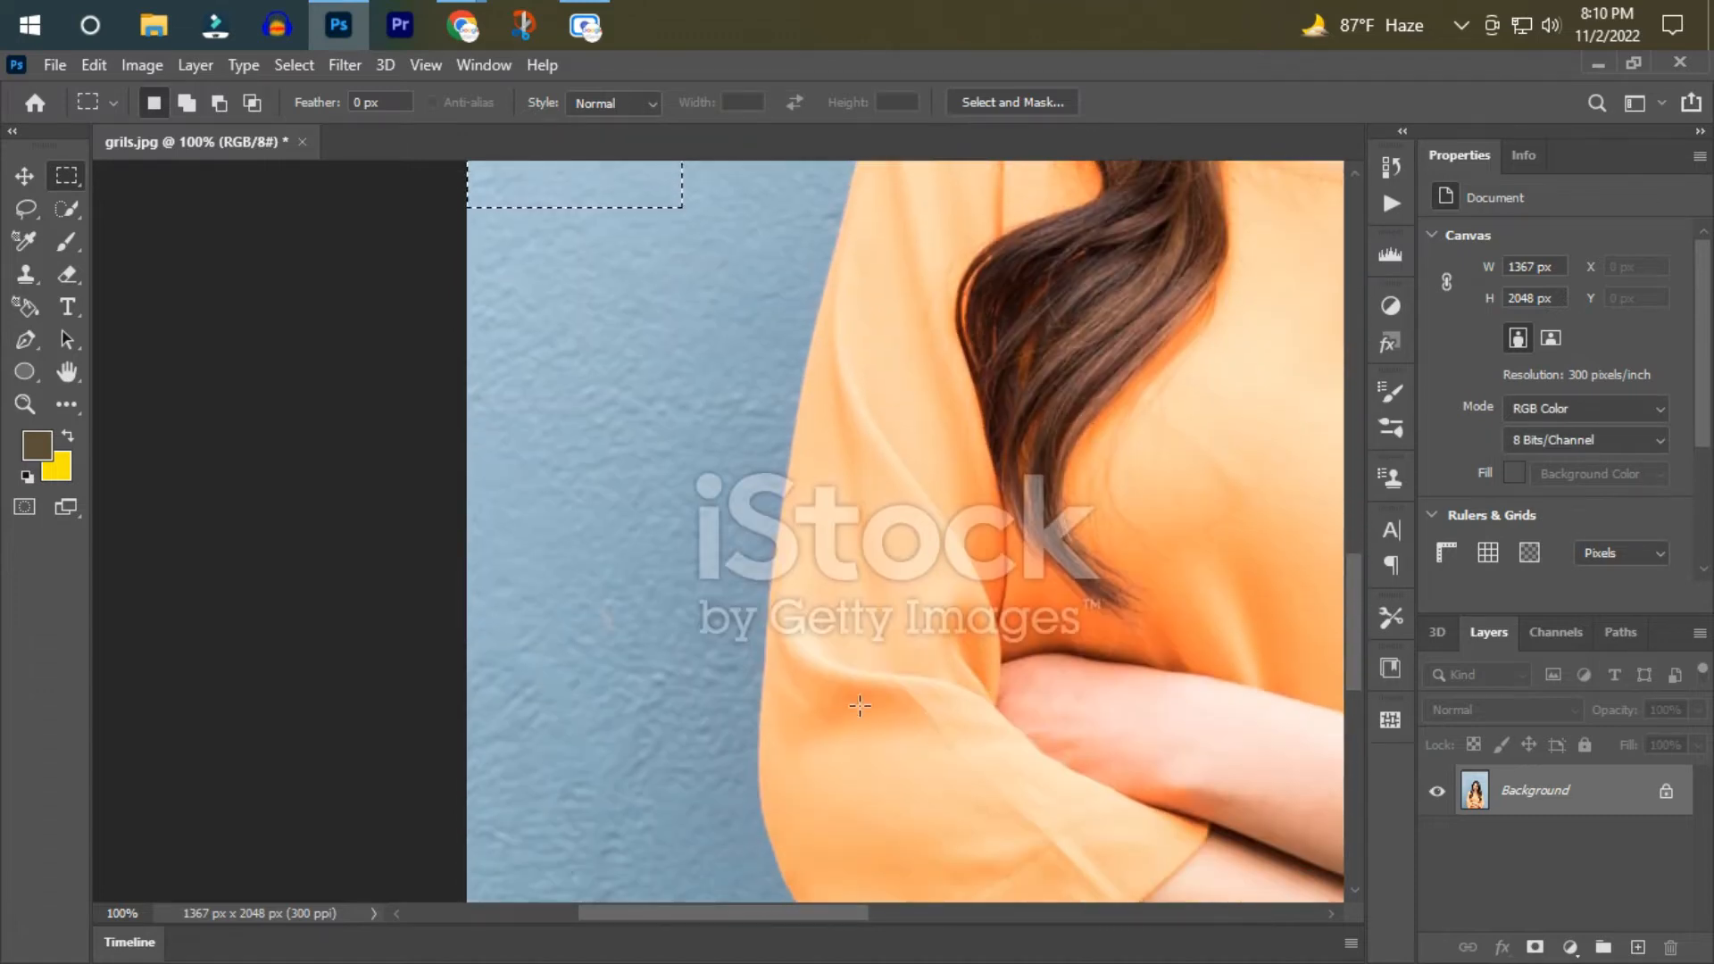
{"action": "left_click", "coordinate": [32, 407]}
{"action": "left_click", "coordinate": [998, 408]}
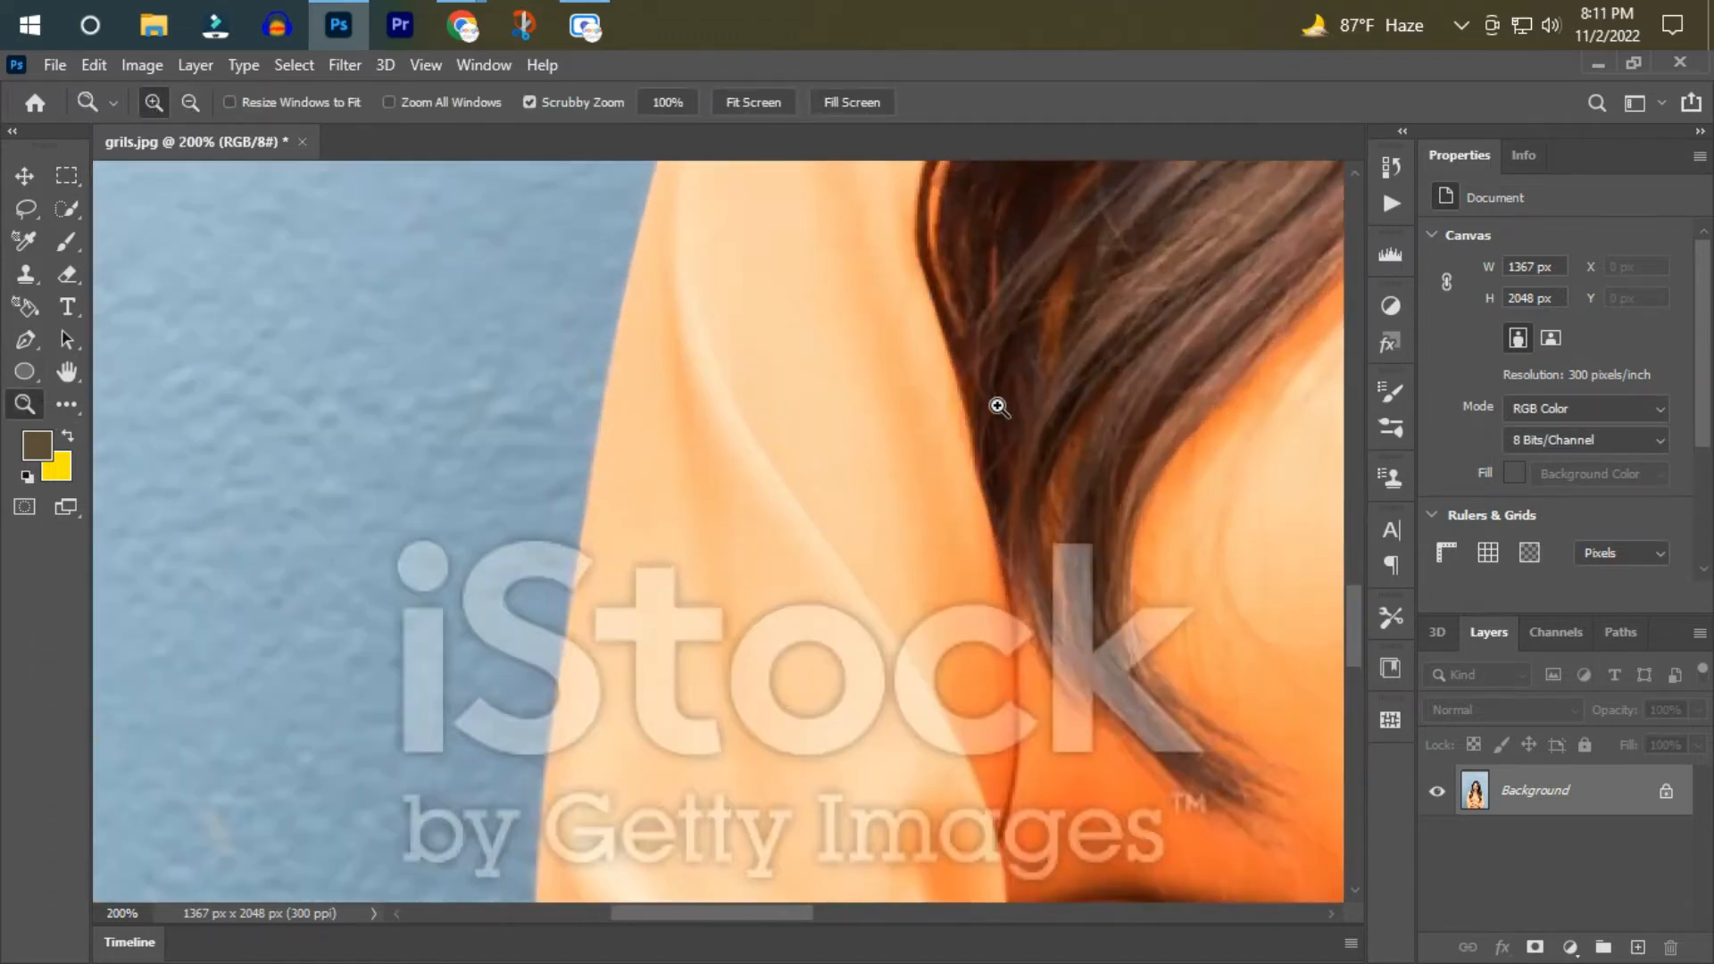
{"action": "scroll", "coordinate": [996, 482], "scroll_direction": "down", "scroll_amount": 3}
{"action": "left_click", "coordinate": [70, 183]}
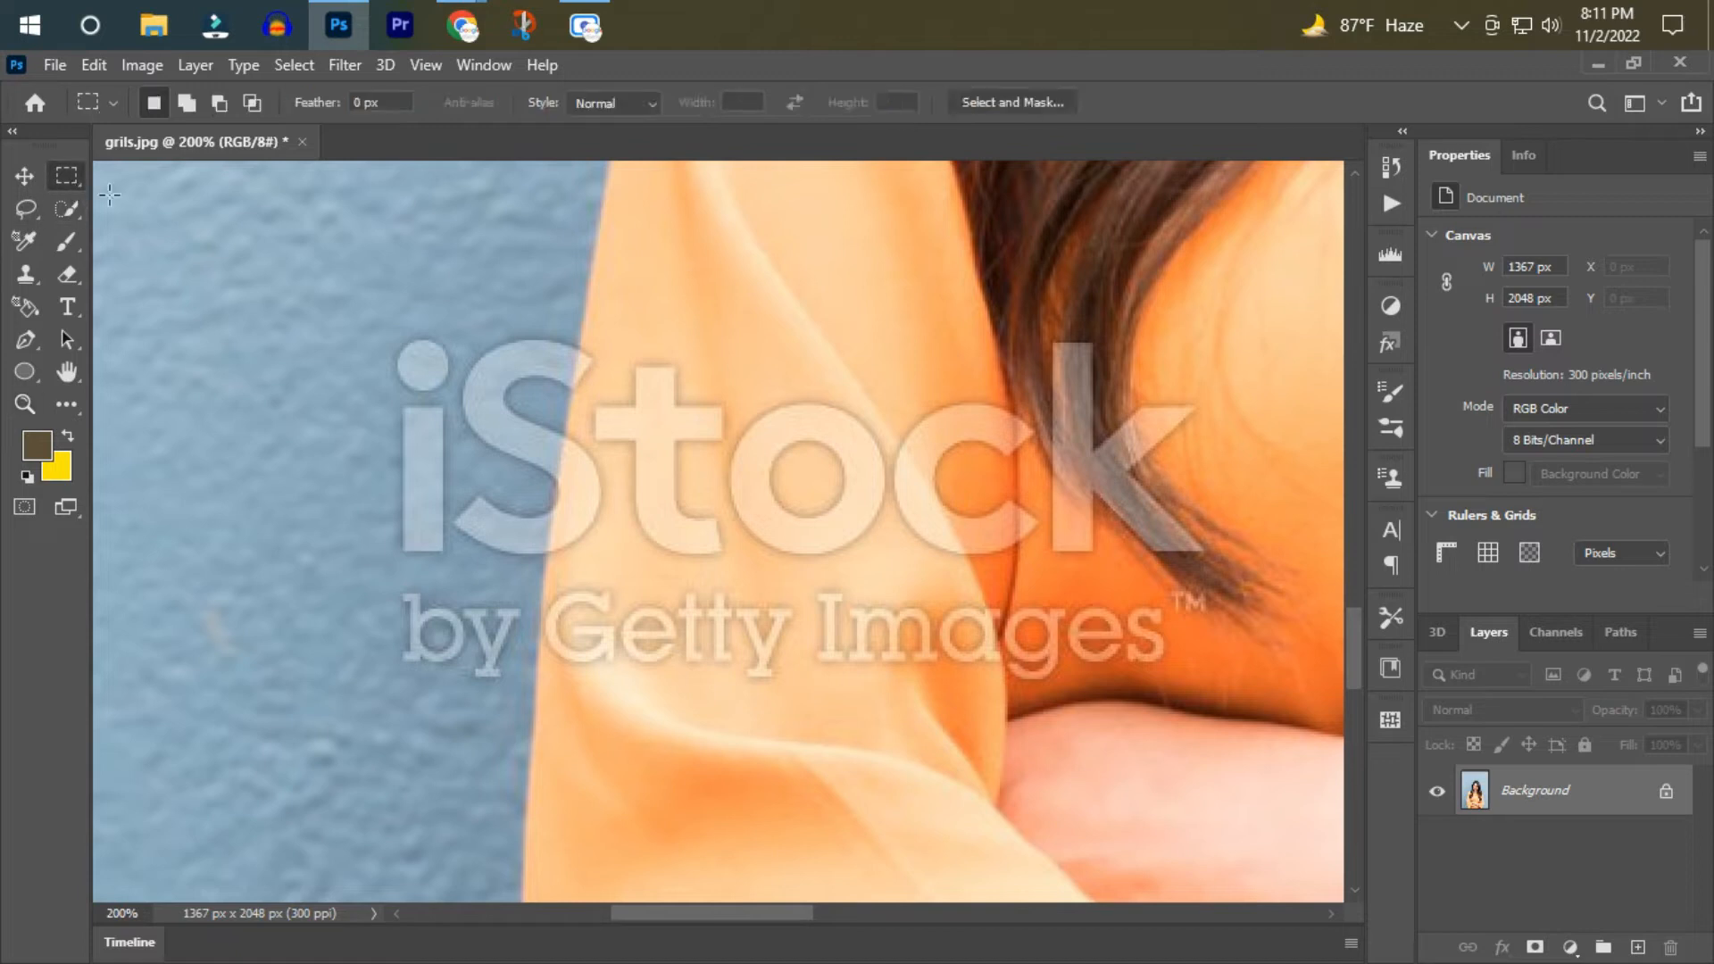
{"action": "left_click_drag", "start_coordinate": [365, 313], "coordinate": [523, 706]}
{"action": "key", "text": "shift+BackSpace"}
{"action": "key", "text": "Return"}
{"action": "key", "text": "shift+BackSpace"}
{"action": "key", "text": "Return"}
{"action": "scroll", "coordinate": [458, 704], "scroll_direction": "up", "scroll_amount": 1}
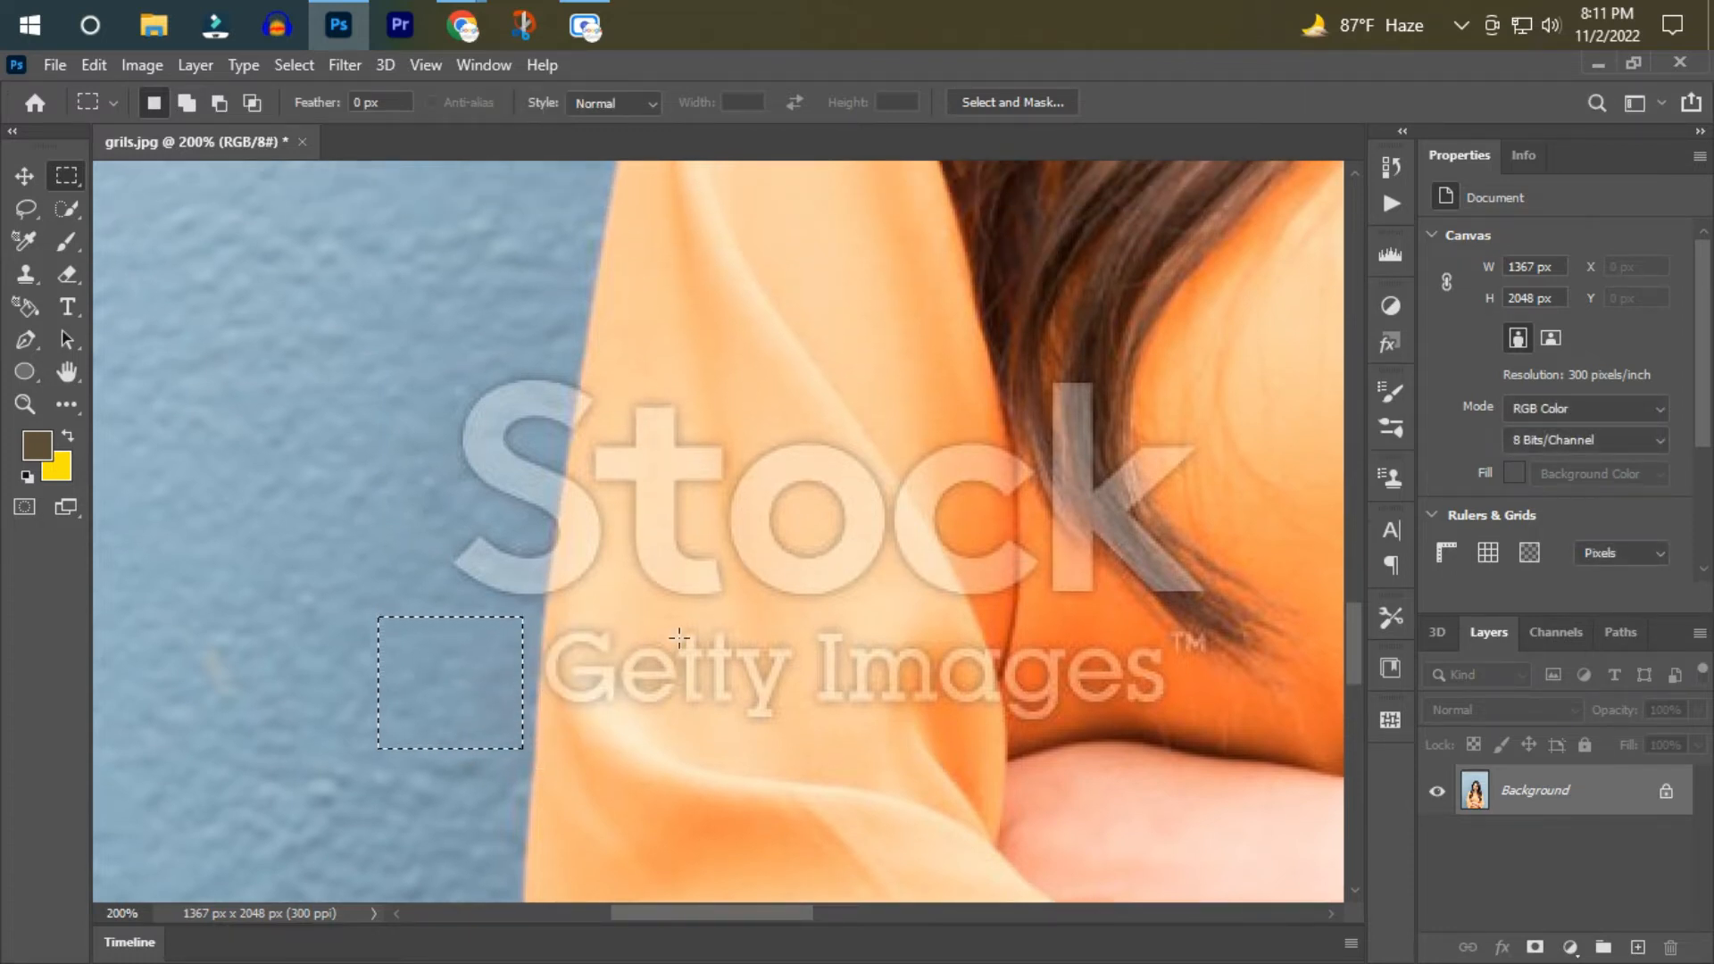
{"action": "scroll", "coordinate": [631, 620], "scroll_direction": "down", "scroll_amount": 1}
{"action": "key", "text": "ctrl+d"}
Paint out the "S" and "t" of the watermark along the left sleeve's edge with the Spot Healing Brush.
{"action": "left_click", "coordinate": [71, 410]}
{"action": "left_click", "coordinate": [72, 409]}
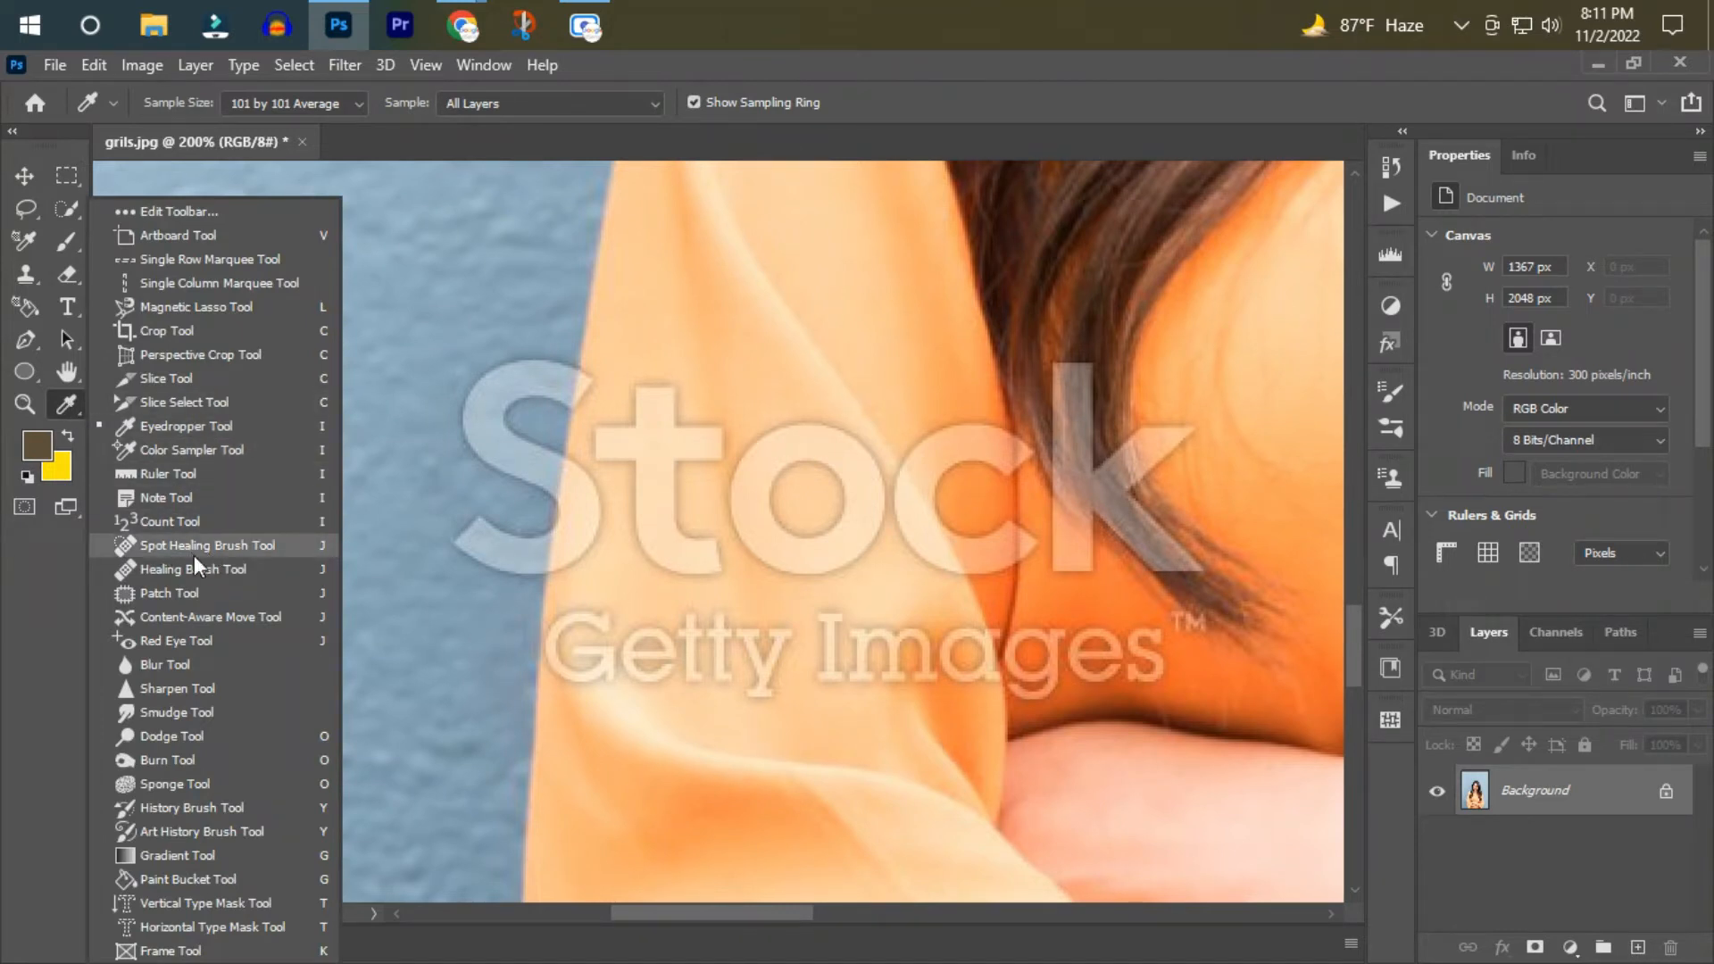
{"action": "left_click", "coordinate": [222, 548]}
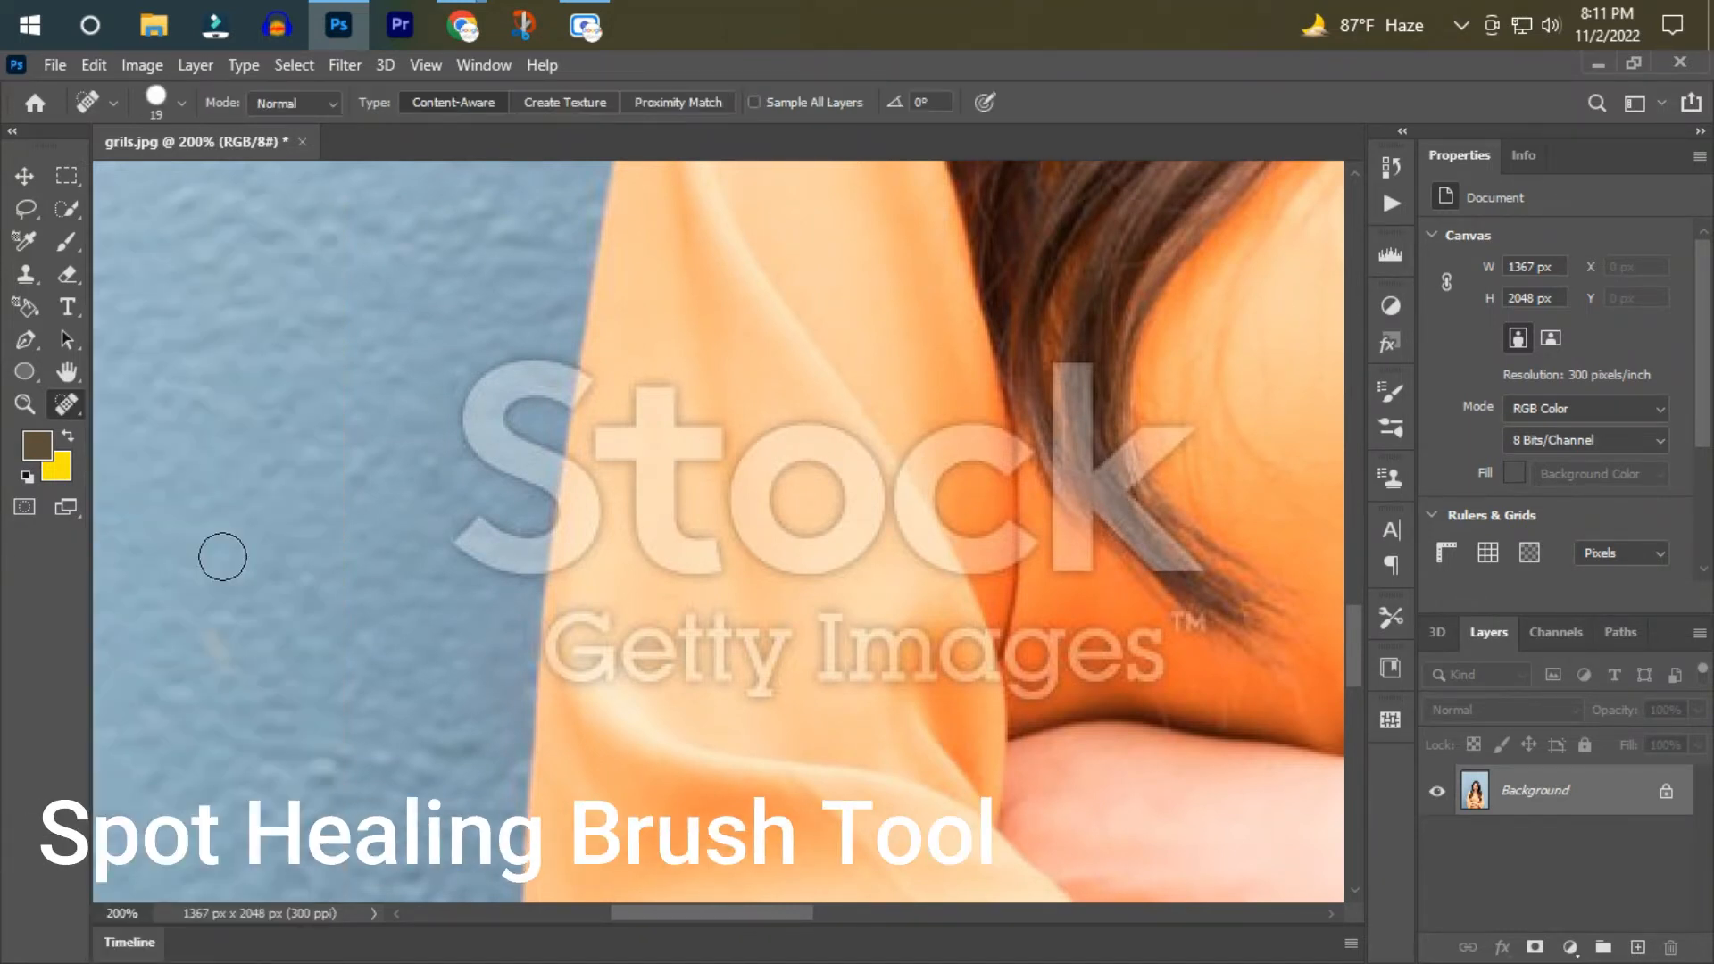
{"action": "left_click_drag", "start_coordinate": [405, 474], "coordinate": [448, 533]}
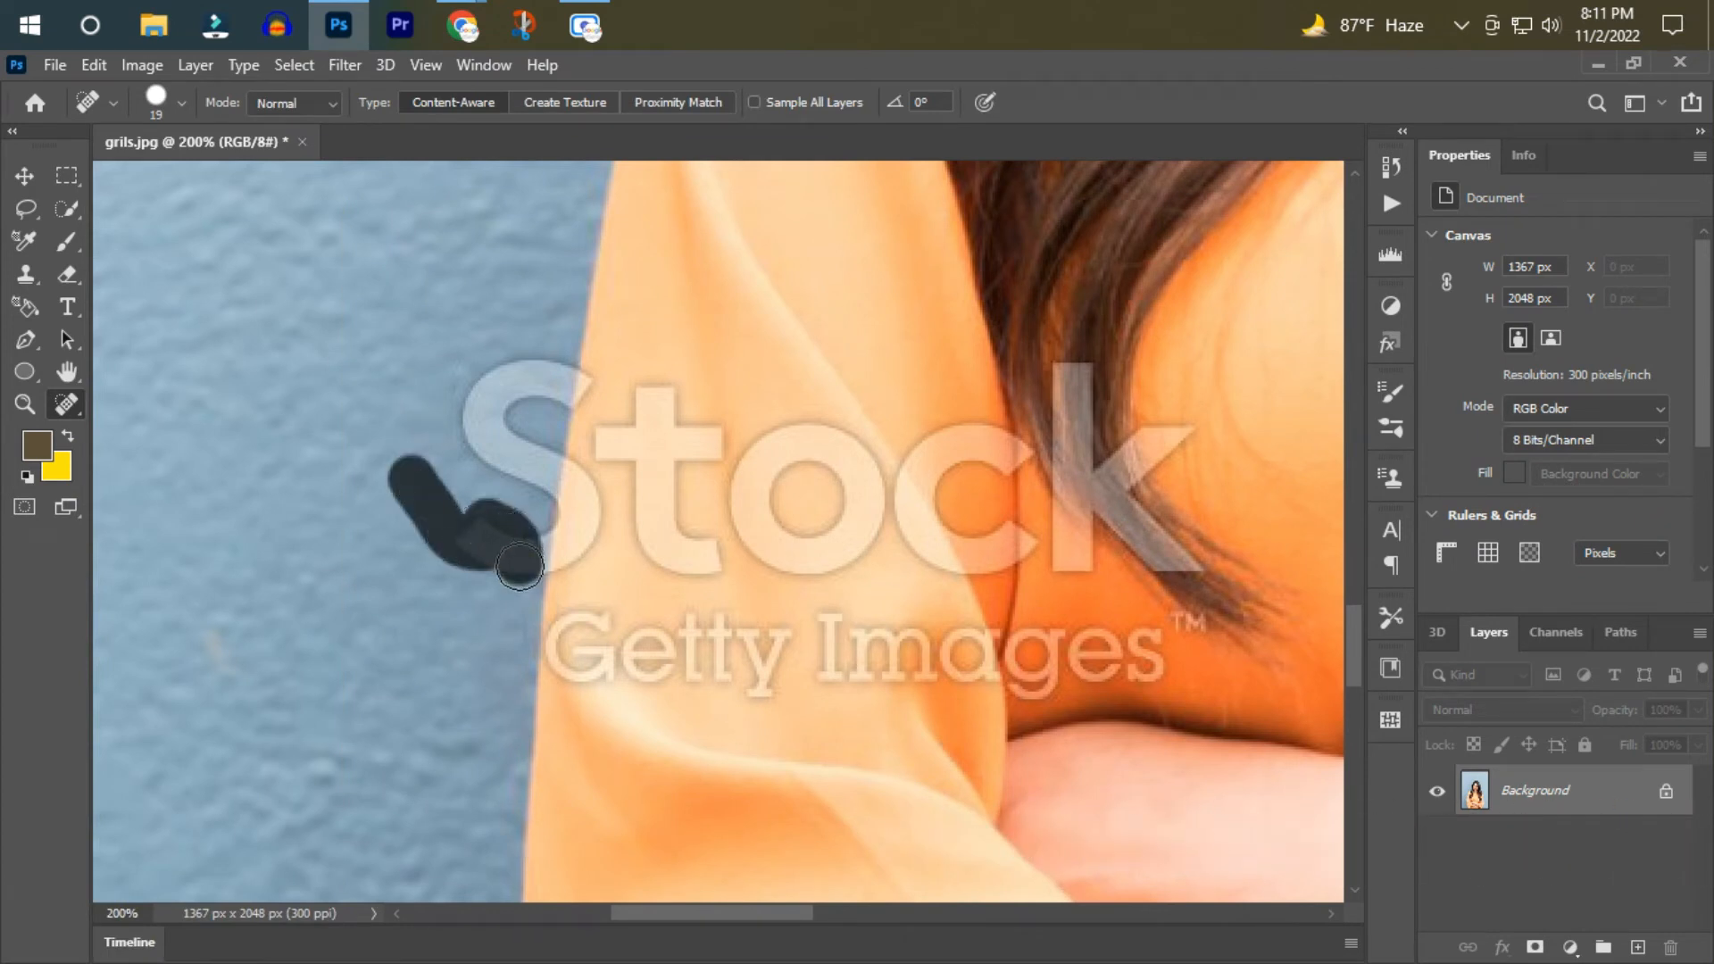
{"action": "mouse_move", "coordinate": [517, 549]}
{"action": "left_mouse_down"}
{"action": "mouse_move", "coordinate": [486, 378]}
{"action": "mouse_move", "coordinate": [520, 339]}
{"action": "left_mouse_up"}
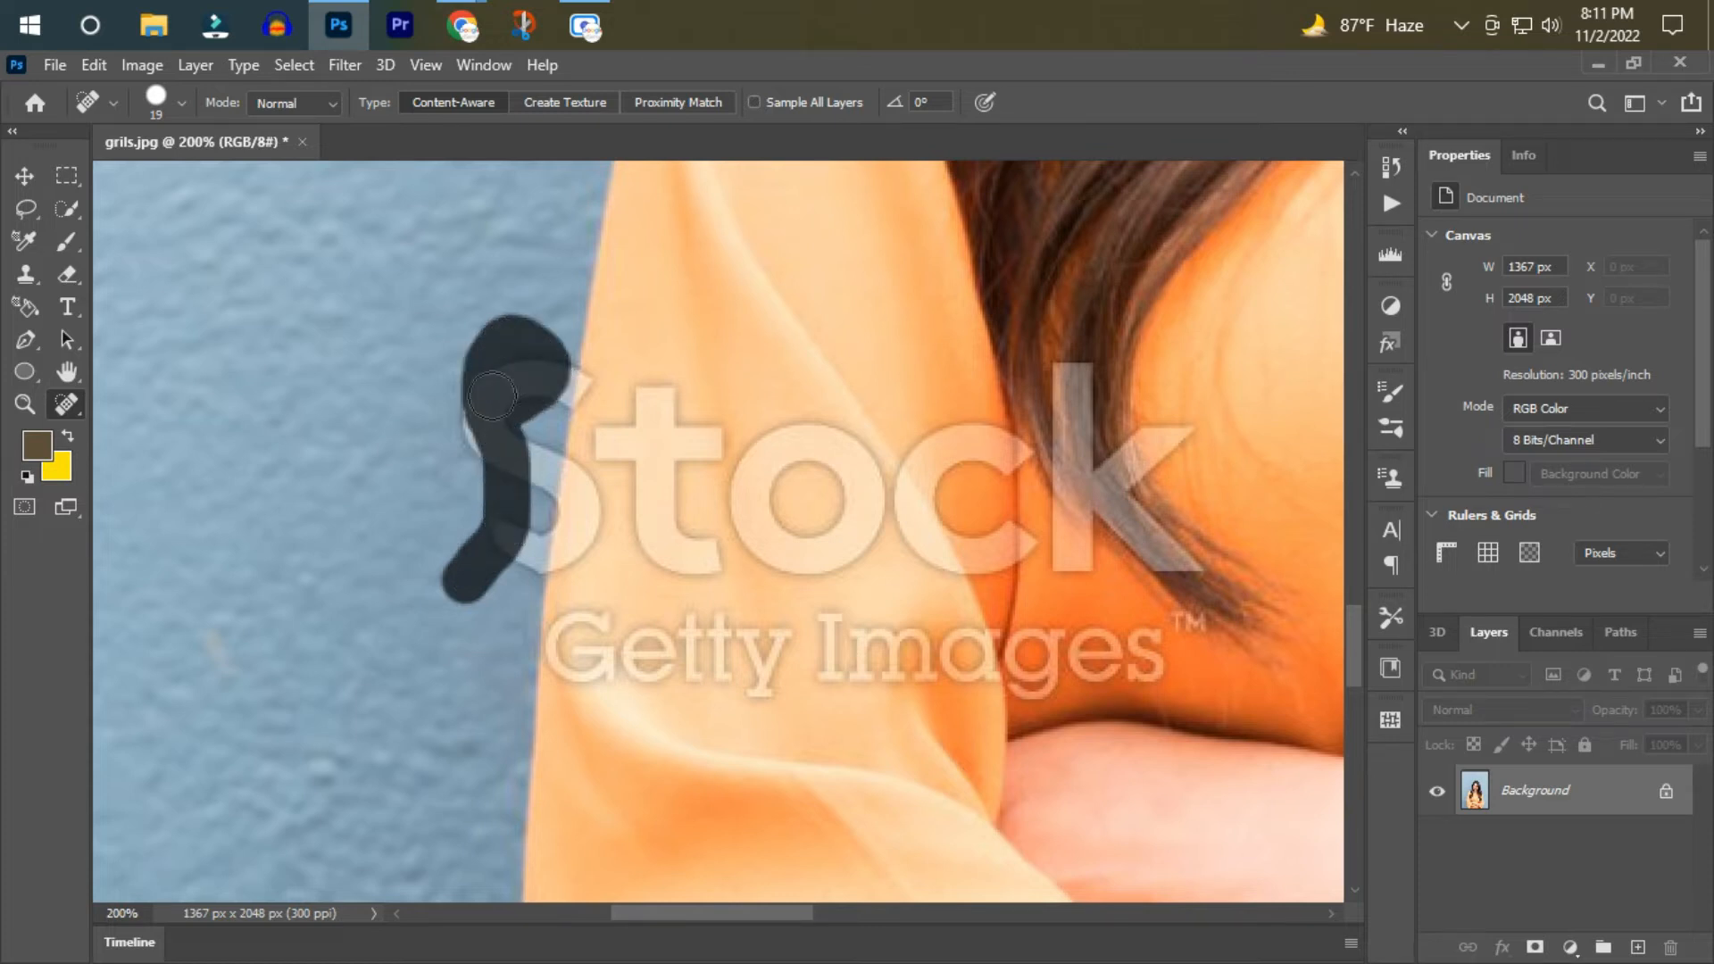
{"action": "left_click_drag", "start_coordinate": [485, 457], "coordinate": [484, 461]}
{"action": "mouse_move", "coordinate": [511, 604]}
{"action": "left_mouse_down"}
{"action": "mouse_move", "coordinate": [567, 330]}
{"action": "mouse_move", "coordinate": [658, 379]}
{"action": "mouse_move", "coordinate": [705, 437]}
{"action": "mouse_move", "coordinate": [714, 580]}
{"action": "left_mouse_up"}
{"action": "left_click_drag", "start_coordinate": [643, 466], "coordinate": [580, 532]}
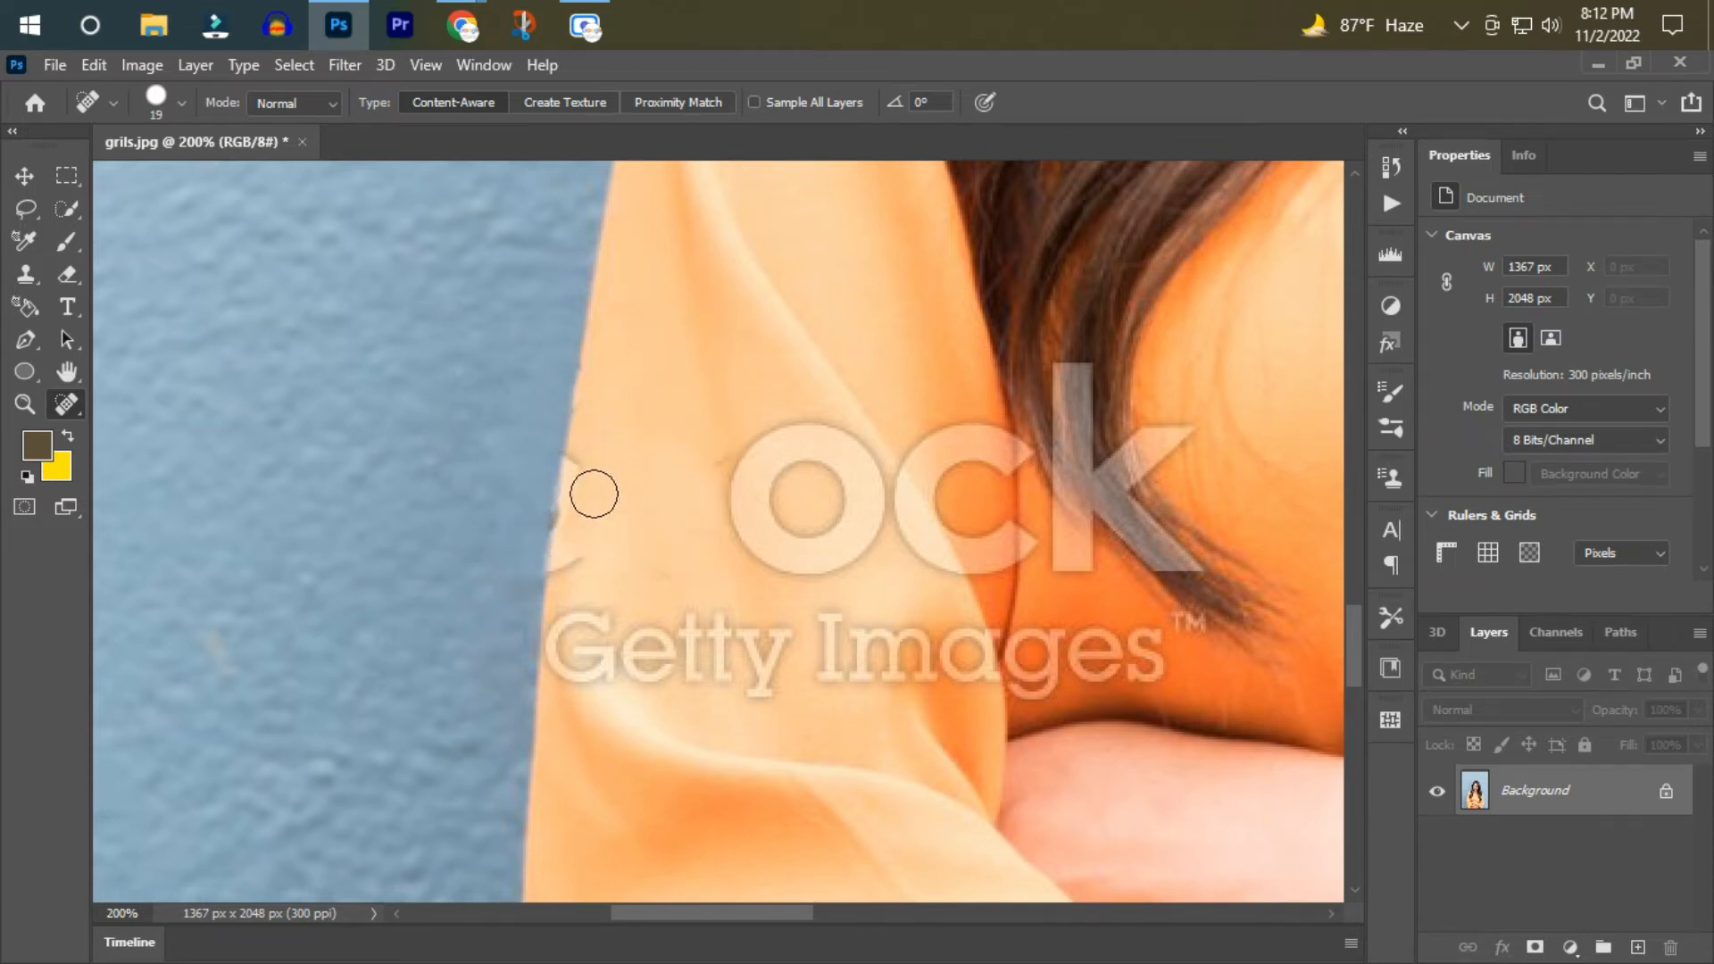
Erase the "Getty Images" line across the left sleeve and chest with Spot Healing Brush strokes.
{"action": "scroll", "coordinate": [720, 464], "scroll_direction": "down", "scroll_amount": 1}
{"action": "mouse_move", "coordinate": [591, 618]}
{"action": "left_mouse_down"}
{"action": "mouse_move", "coordinate": [575, 586]}
{"action": "mouse_move", "coordinate": [611, 555]}
{"action": "mouse_move", "coordinate": [716, 566]}
{"action": "mouse_move", "coordinate": [710, 392]}
{"action": "left_mouse_up"}
{"action": "left_click_drag", "start_coordinate": [785, 520], "coordinate": [754, 574]}
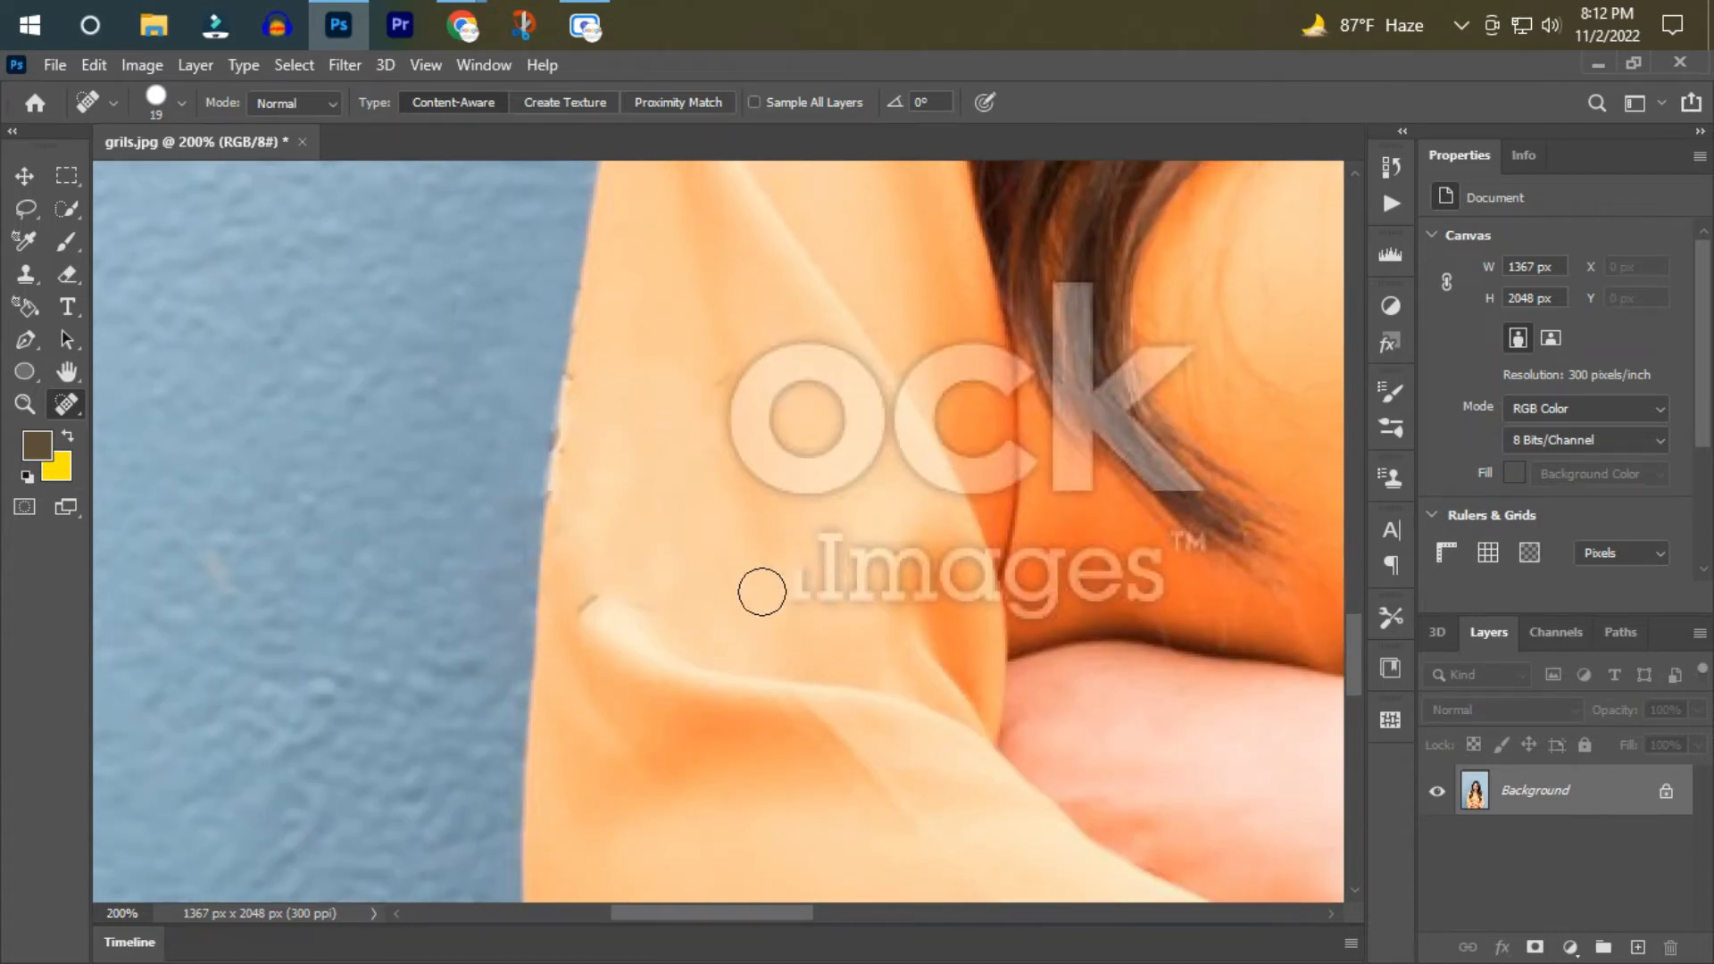
{"action": "scroll", "coordinate": [625, 535], "scroll_direction": "down", "scroll_amount": 1}
{"action": "left_click_drag", "start_coordinate": [768, 496], "coordinate": [928, 494]}
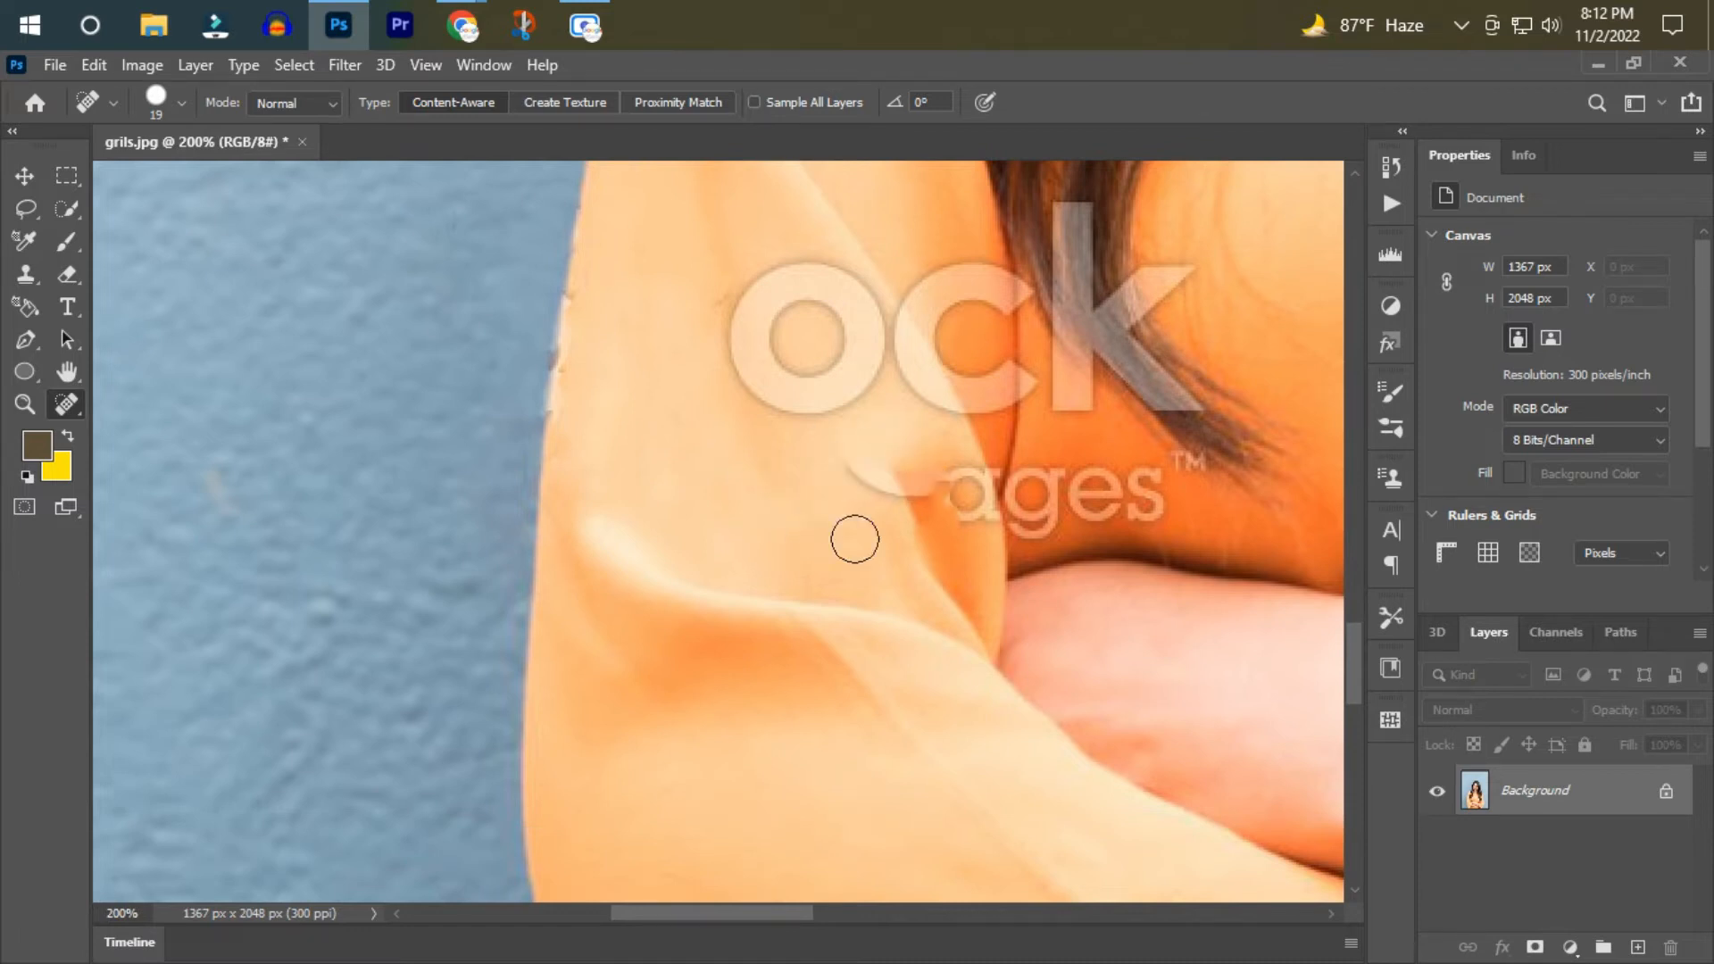
{"action": "mouse_move", "coordinate": [1188, 492]}
{"action": "left_mouse_down"}
{"action": "mouse_move", "coordinate": [1105, 496]}
{"action": "mouse_move", "coordinate": [1098, 469]}
{"action": "mouse_move", "coordinate": [1046, 519]}
{"action": "mouse_move", "coordinate": [1044, 471]}
{"action": "mouse_move", "coordinate": [831, 468]}
{"action": "left_mouse_up"}
{"action": "left_click", "coordinate": [1039, 480]}
{"action": "scroll", "coordinate": [941, 524], "scroll_direction": "up", "scroll_amount": 3}
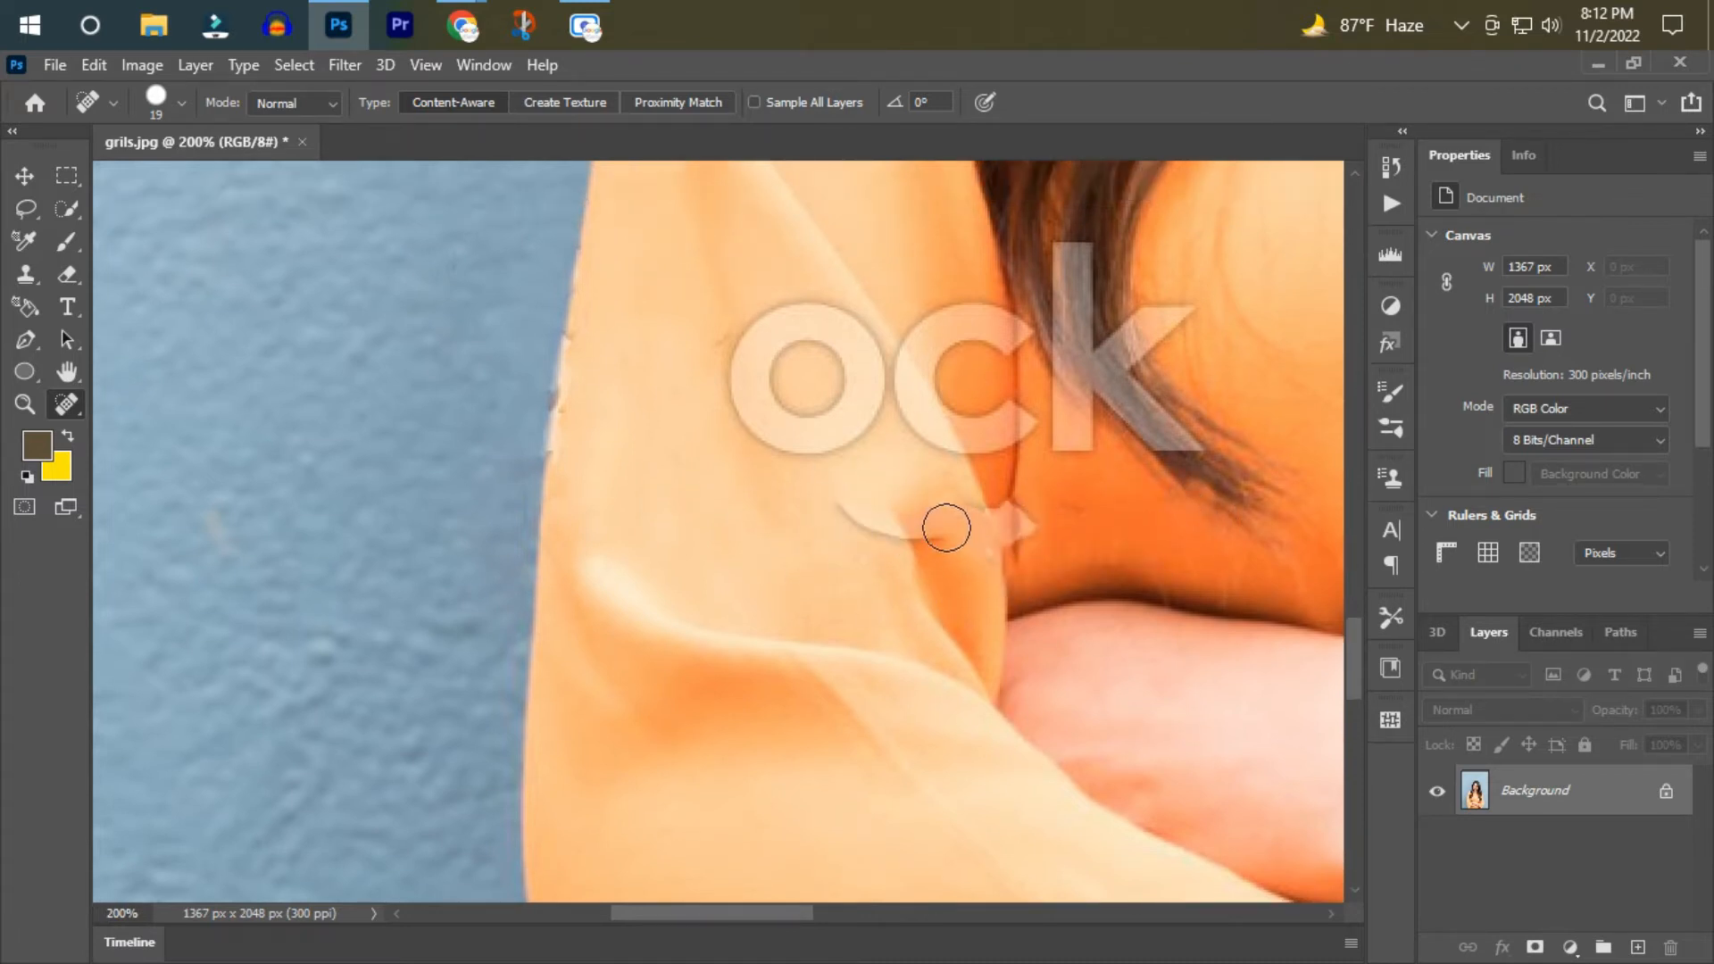
Paint out the "o" and "c" on the left sleeve and the leftover curved mark below them with the Spot Healing Brush.
{"action": "scroll", "coordinate": [1071, 625], "scroll_direction": "up", "scroll_amount": 3}
{"action": "mouse_move", "coordinate": [754, 433]}
{"action": "left_mouse_down"}
{"action": "mouse_move", "coordinate": [763, 599]}
{"action": "mouse_move", "coordinate": [870, 512]}
{"action": "mouse_move", "coordinate": [857, 500]}
{"action": "mouse_move", "coordinate": [764, 541]}
{"action": "left_mouse_up"}
{"action": "left_click", "coordinate": [710, 491]}
{"action": "mouse_move", "coordinate": [948, 425]}
{"action": "left_mouse_down"}
{"action": "mouse_move", "coordinate": [997, 489]}
{"action": "mouse_move", "coordinate": [905, 504]}
{"action": "mouse_move", "coordinate": [996, 575]}
{"action": "mouse_move", "coordinate": [992, 625]}
{"action": "mouse_move", "coordinate": [933, 559]}
{"action": "left_mouse_up"}
{"action": "left_click", "coordinate": [1022, 593]}
{"action": "left_click", "coordinate": [1002, 574]}
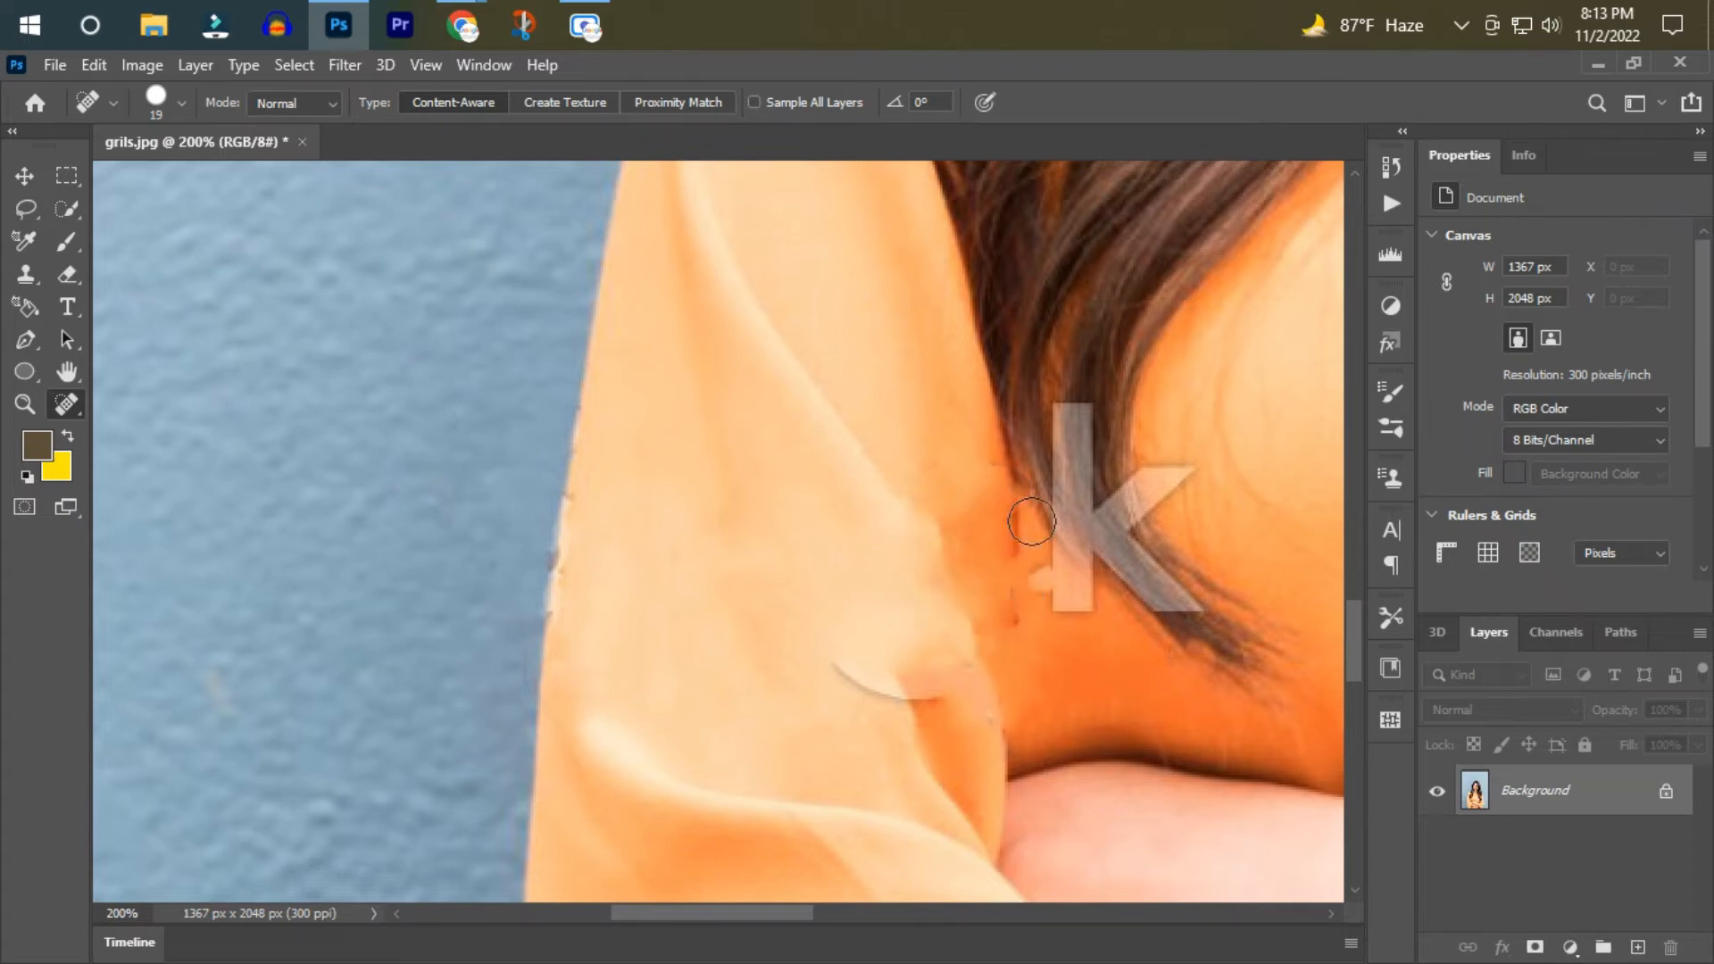
{"action": "left_click_drag", "start_coordinate": [867, 701], "coordinate": [849, 679]}
Heal away the "k" over the hair tip and touch up the marks along the sleeve seam beside it.
{"action": "scroll", "coordinate": [1187, 594], "scroll_direction": "up", "scroll_amount": 2}
{"action": "left_click_drag", "start_coordinate": [1074, 478], "coordinate": [1068, 527]}
{"action": "left_click", "coordinate": [1166, 542]}
{"action": "left_click_drag", "start_coordinate": [1058, 696], "coordinate": [1091, 638]}
{"action": "left_click", "coordinate": [1049, 625]}
{"action": "mouse_move", "coordinate": [1076, 576]}
{"action": "left_mouse_down"}
{"action": "mouse_move", "coordinate": [1106, 538]}
{"action": "mouse_move", "coordinate": [1086, 592]}
{"action": "mouse_move", "coordinate": [1214, 491]}
{"action": "mouse_move", "coordinate": [1155, 563]}
{"action": "mouse_move", "coordinate": [1189, 647]}
{"action": "left_mouse_up"}
{"action": "left_click_drag", "start_coordinate": [1027, 473], "coordinate": [1110, 615]}
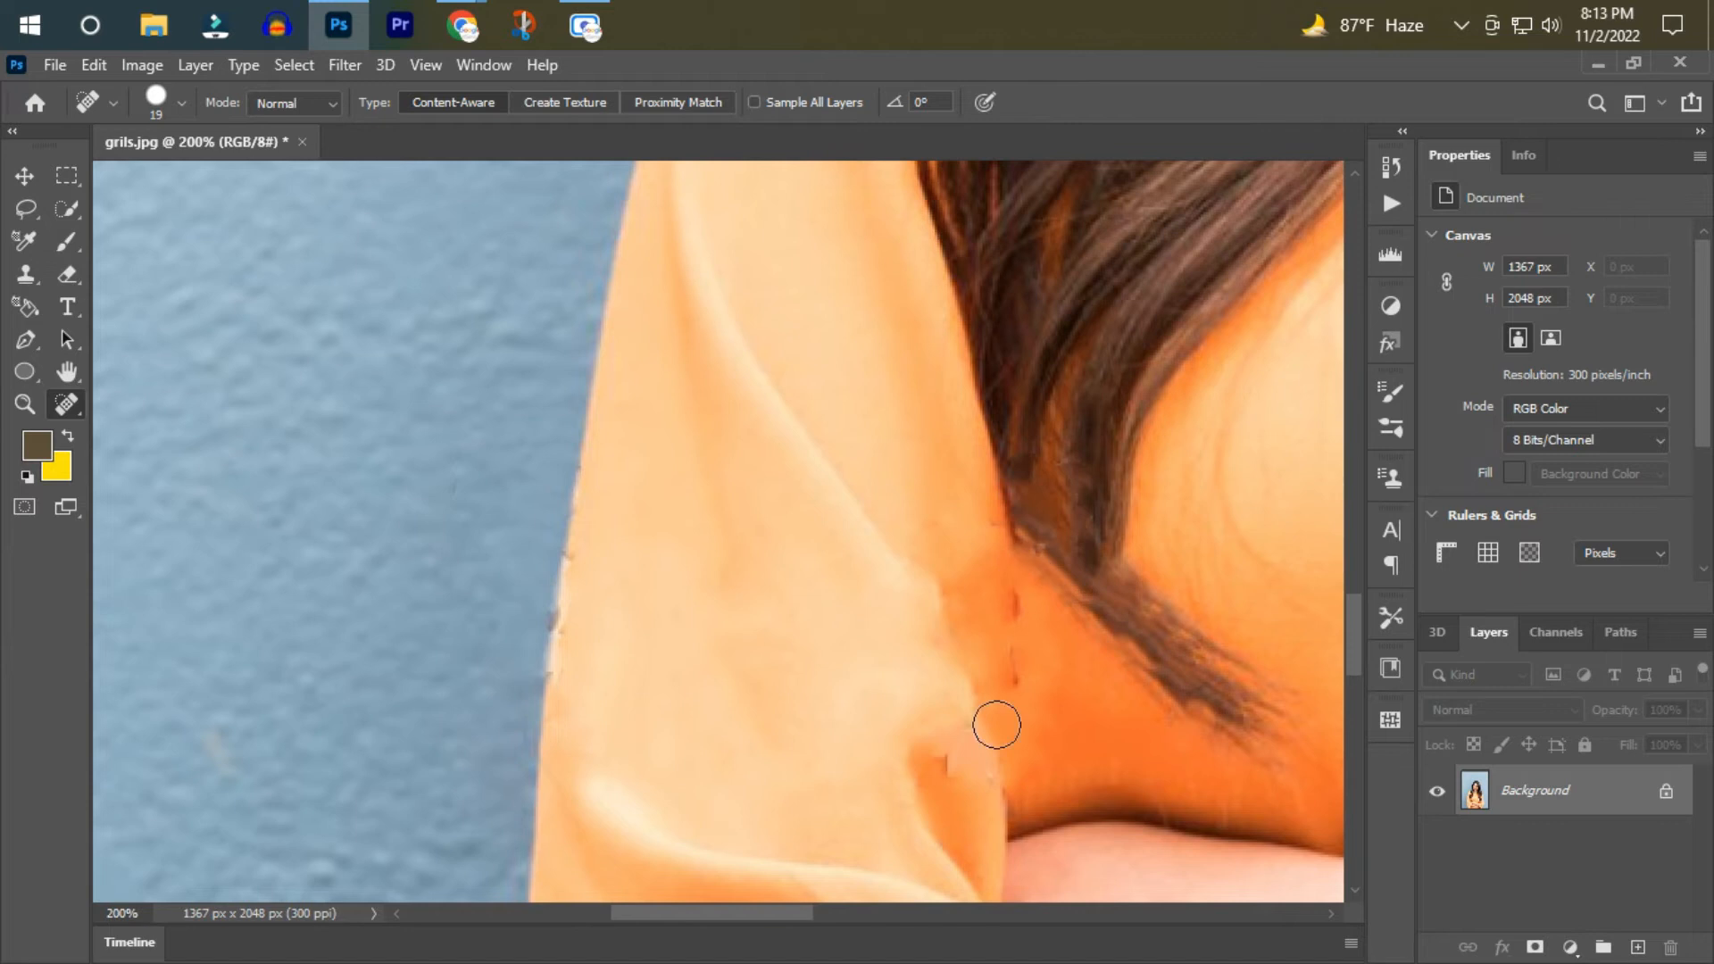
{"action": "scroll", "coordinate": [968, 703], "scroll_direction": "down", "scroll_amount": 1}
{"action": "left_click_drag", "start_coordinate": [1018, 527], "coordinate": [1018, 630]}
Paint out the "k" and "c" and the last small letter of the watermark at the right elbow with the Spot Healing Brush.
{"action": "left_click_drag", "start_coordinate": [793, 915], "coordinate": [1082, 913]}
{"action": "mouse_move", "coordinate": [1130, 582]}
{"action": "left_mouse_down"}
{"action": "mouse_move", "coordinate": [1018, 500]}
{"action": "mouse_move", "coordinate": [995, 598]}
{"action": "left_mouse_up"}
{"action": "left_click_drag", "start_coordinate": [1130, 657], "coordinate": [1085, 666]}
{"action": "left_click", "coordinate": [1062, 683]}
{"action": "left_click_drag", "start_coordinate": [981, 514], "coordinate": [964, 613]}
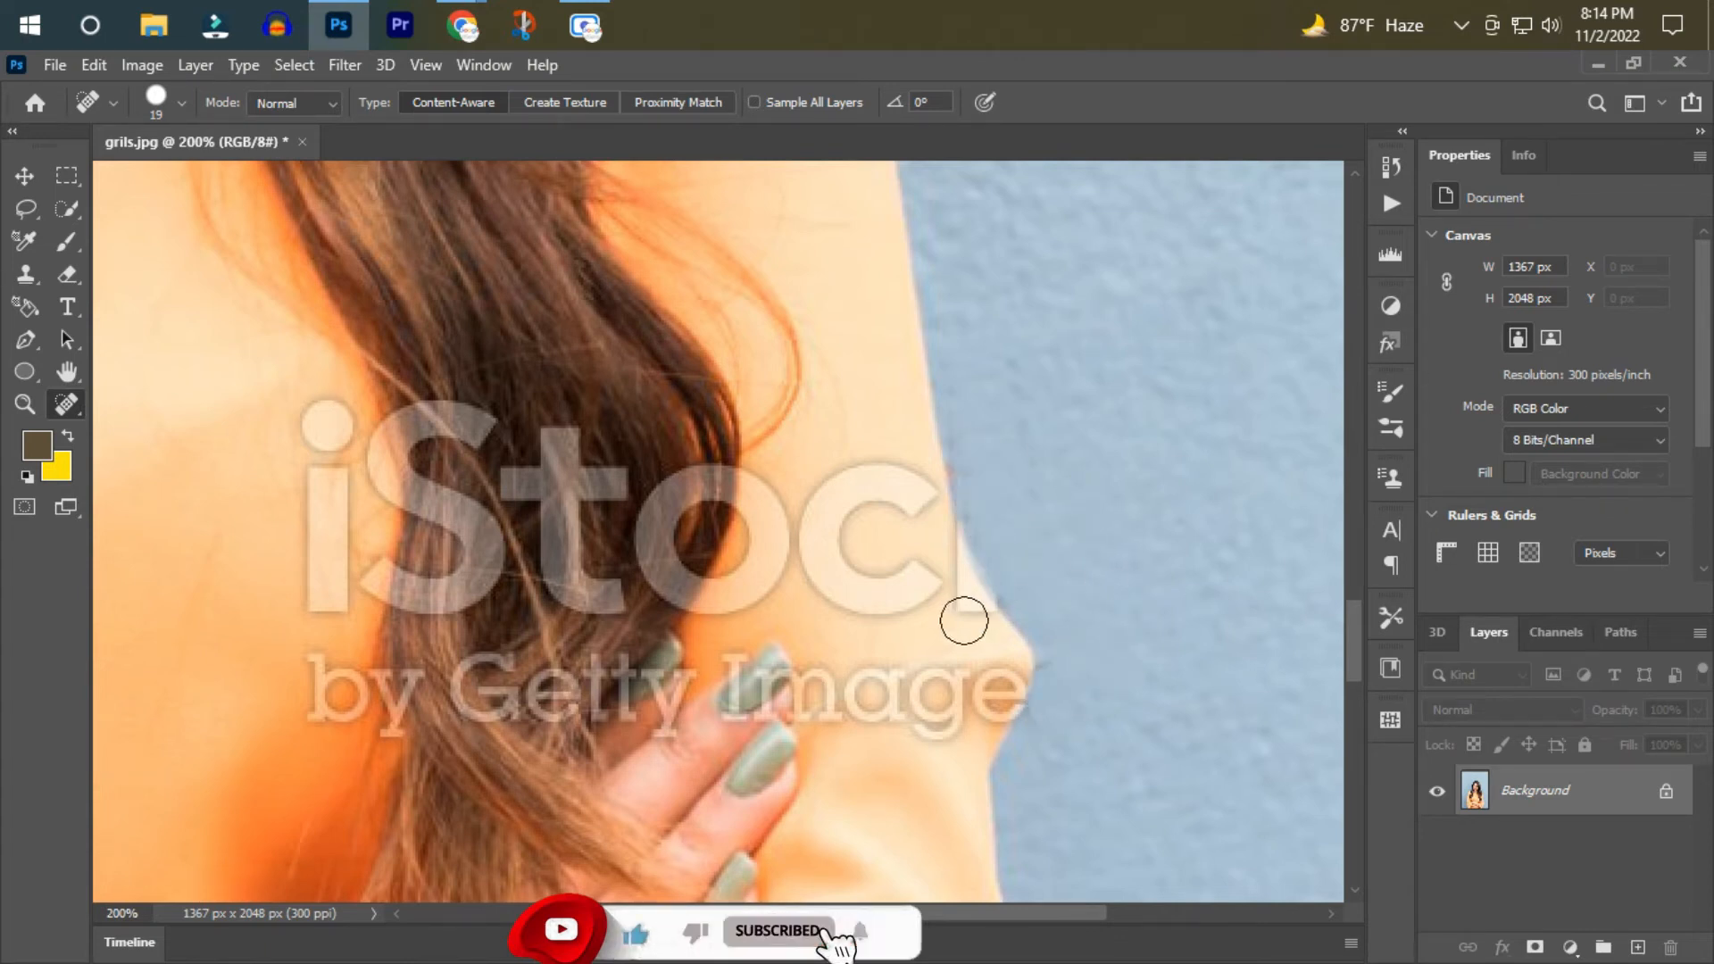
{"action": "mouse_move", "coordinate": [843, 393]}
{"action": "left_mouse_down"}
{"action": "mouse_move", "coordinate": [918, 581]}
{"action": "mouse_move", "coordinate": [826, 464]}
{"action": "left_mouse_up"}
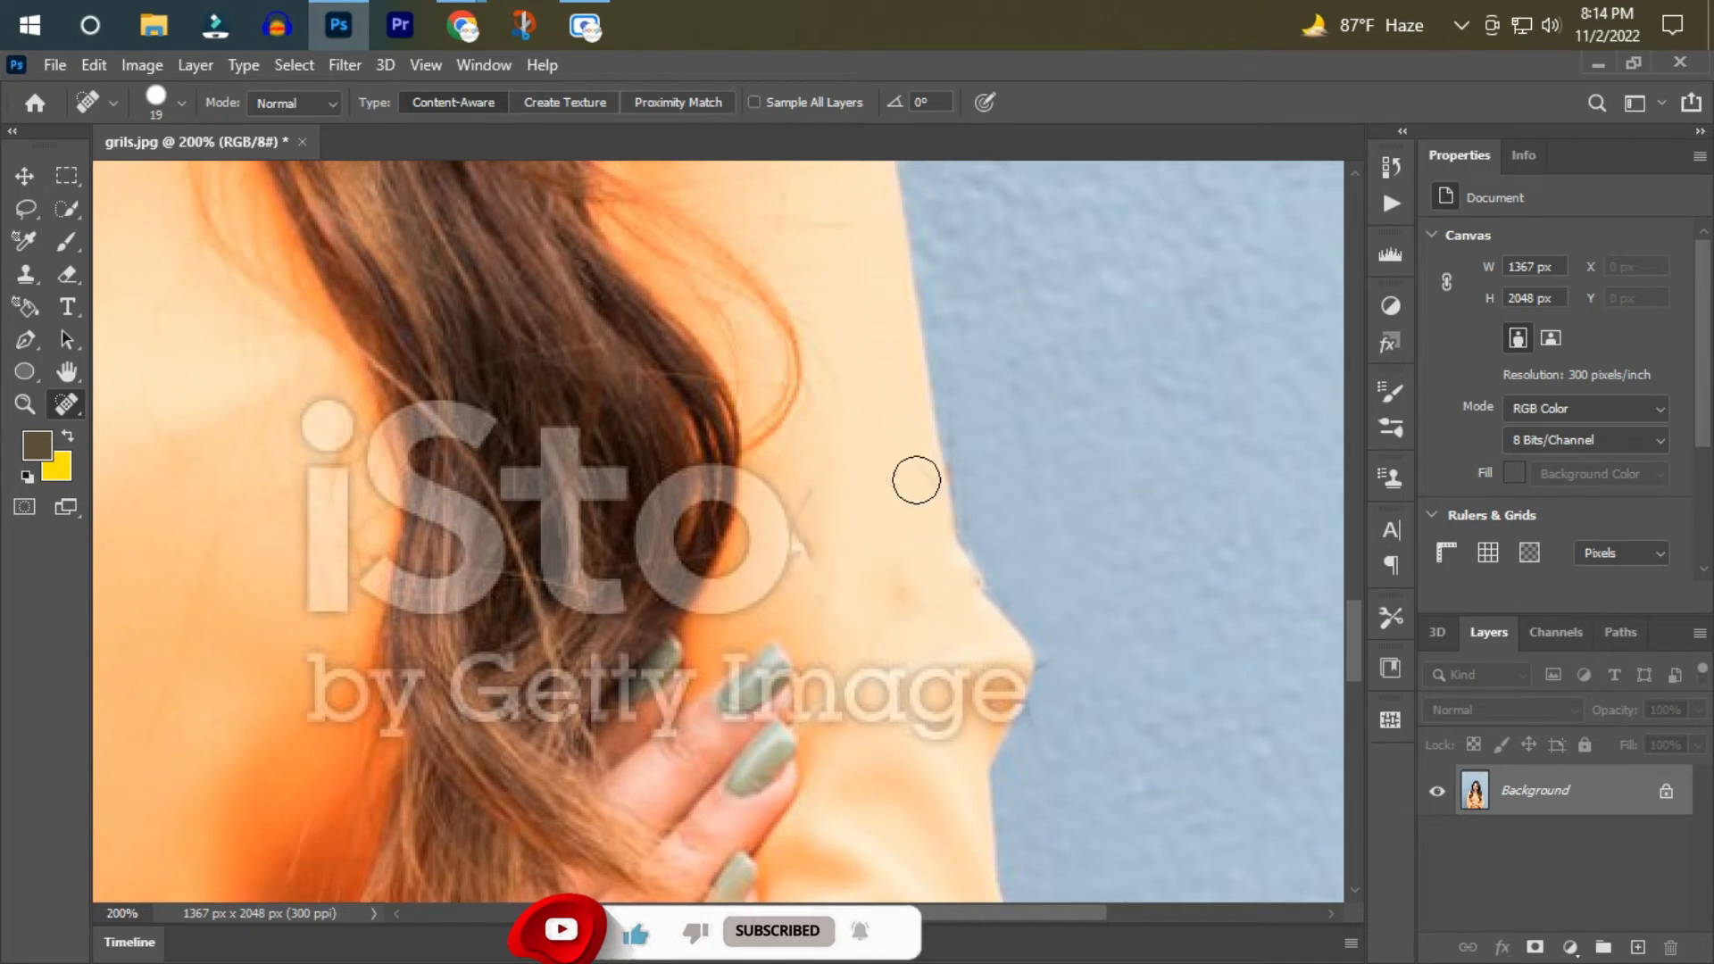
Erase the "mage" letters of the watermark's lower line across the right sleeve with Spot Healing Brush strokes.
{"action": "scroll", "coordinate": [857, 536], "scroll_direction": "down", "scroll_amount": 3}
{"action": "mouse_move", "coordinate": [884, 616]}
{"action": "left_mouse_down"}
{"action": "mouse_move", "coordinate": [948, 594]}
{"action": "mouse_move", "coordinate": [1022, 600]}
{"action": "left_mouse_up"}
{"action": "left_click_drag", "start_coordinate": [930, 638], "coordinate": [932, 668]}
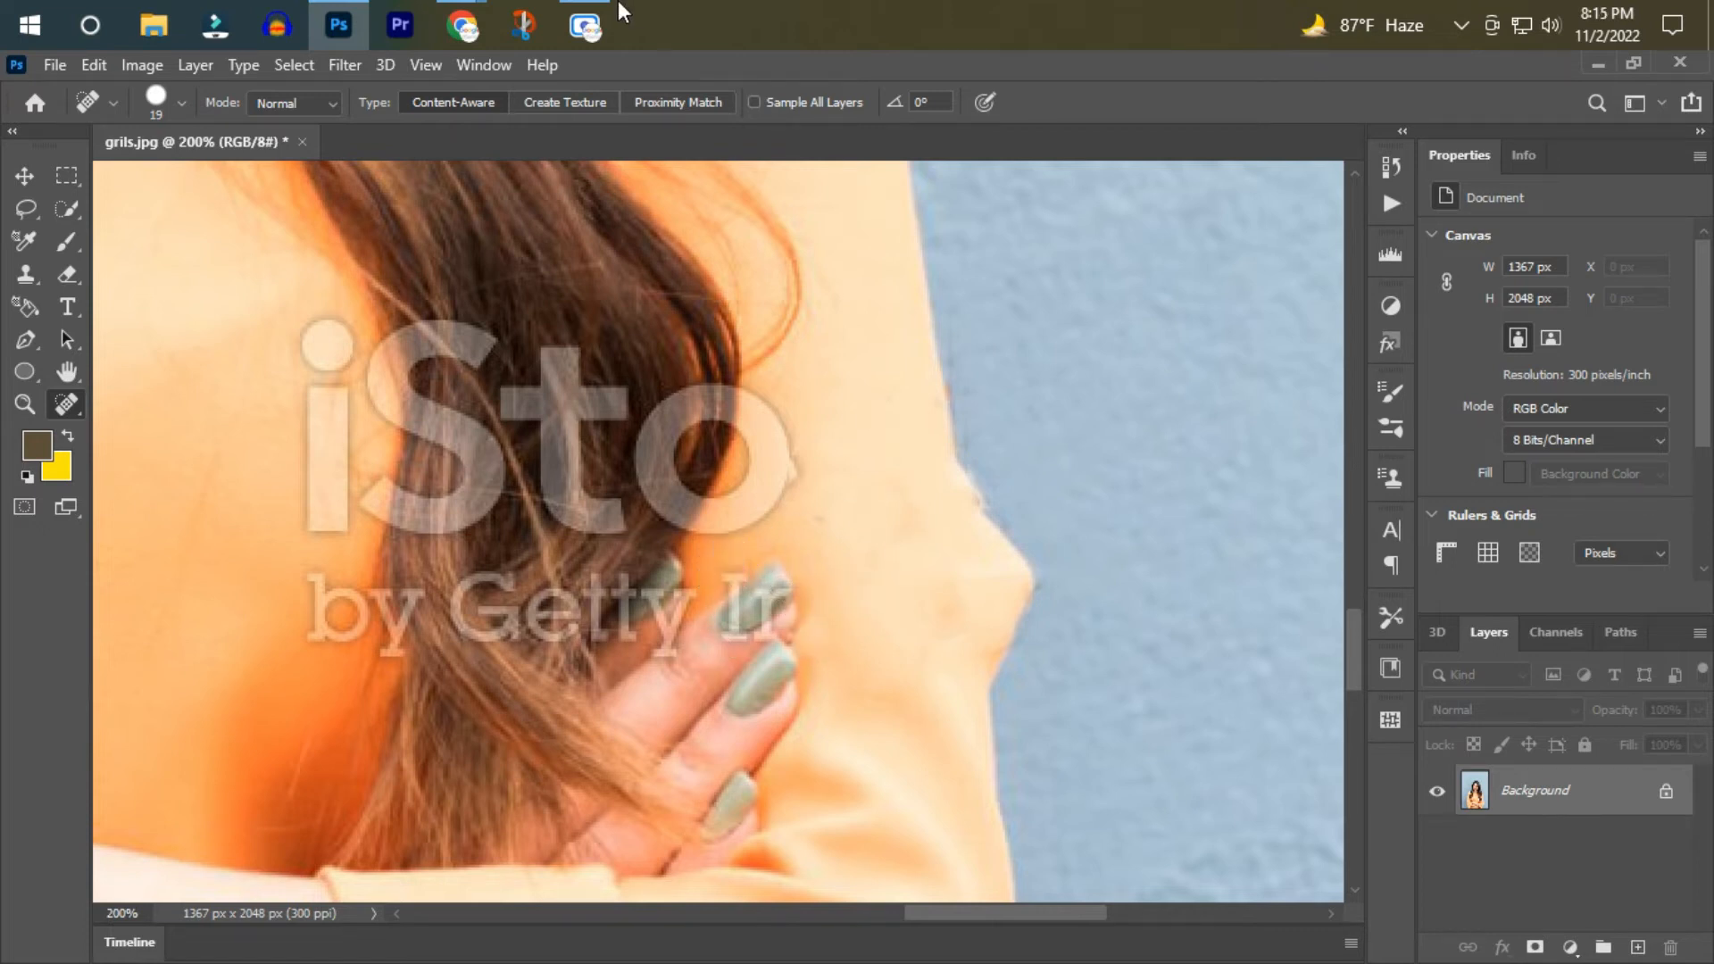
Heal away the "iS" and "by" of the watermark over the chest and the edge of the right hair strand.
{"action": "left_click_drag", "start_coordinate": [323, 357], "coordinate": [326, 625]}
{"action": "left_click", "coordinate": [386, 604]}
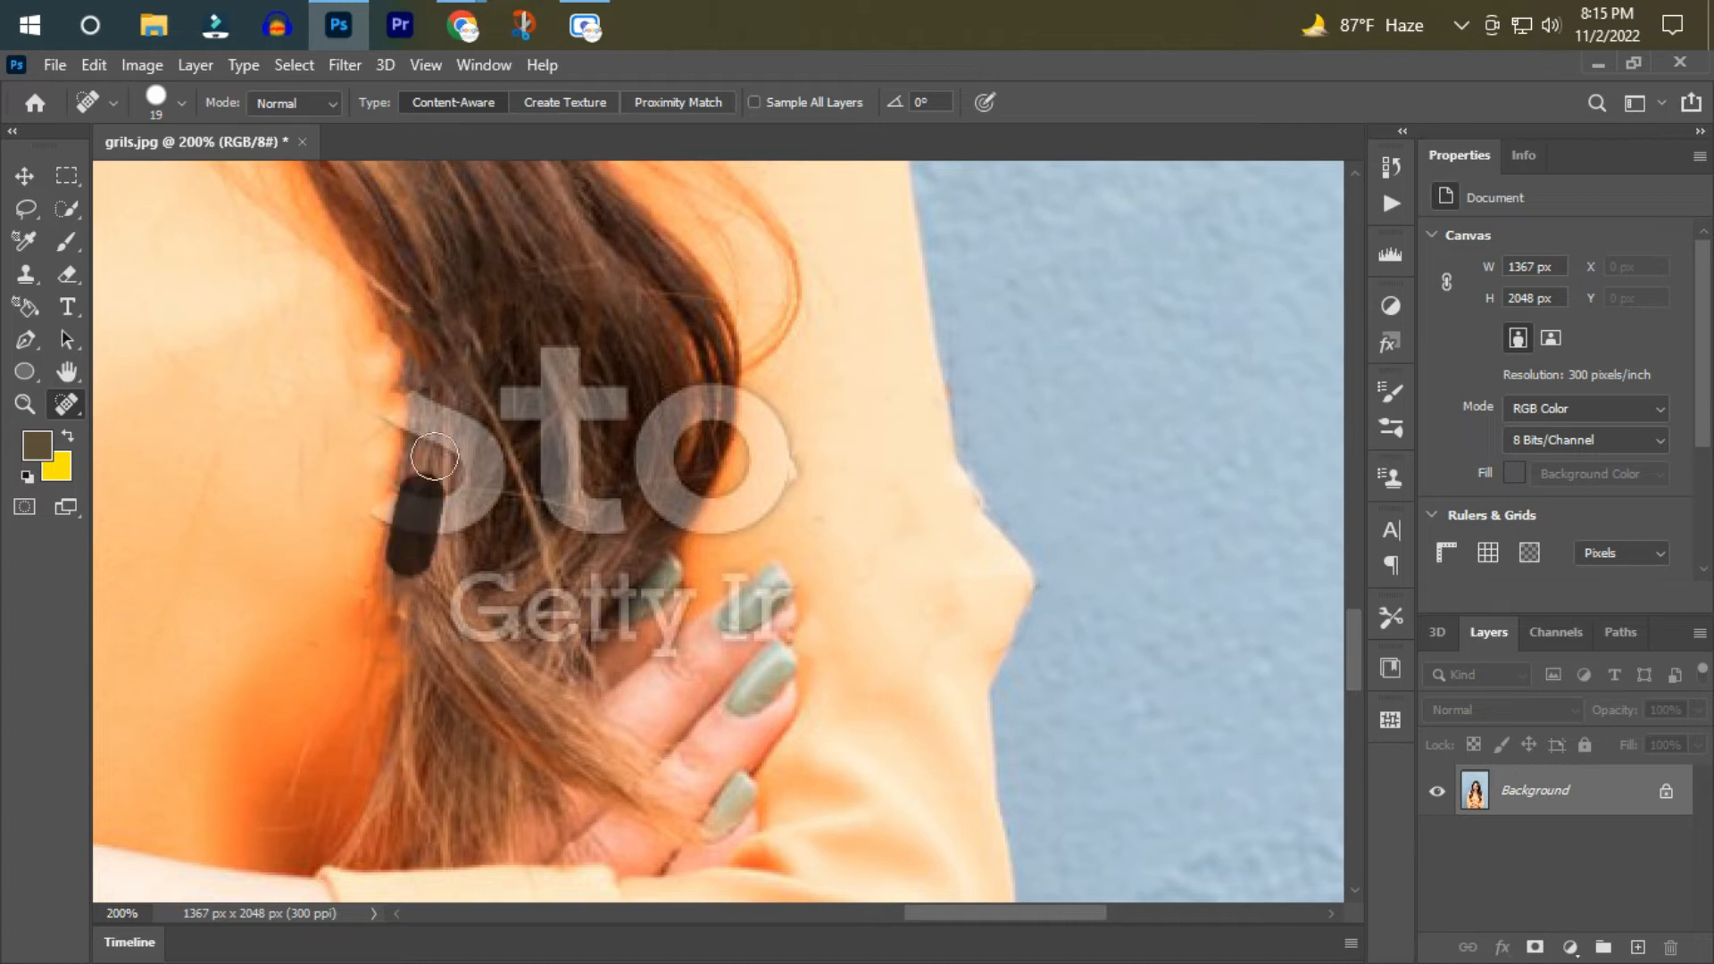
{"action": "mouse_move", "coordinate": [436, 365]}
{"action": "left_mouse_down"}
{"action": "mouse_move", "coordinate": [434, 534]}
{"action": "mouse_move", "coordinate": [468, 554]}
{"action": "left_mouse_up"}
{"action": "left_click", "coordinate": [465, 436]}
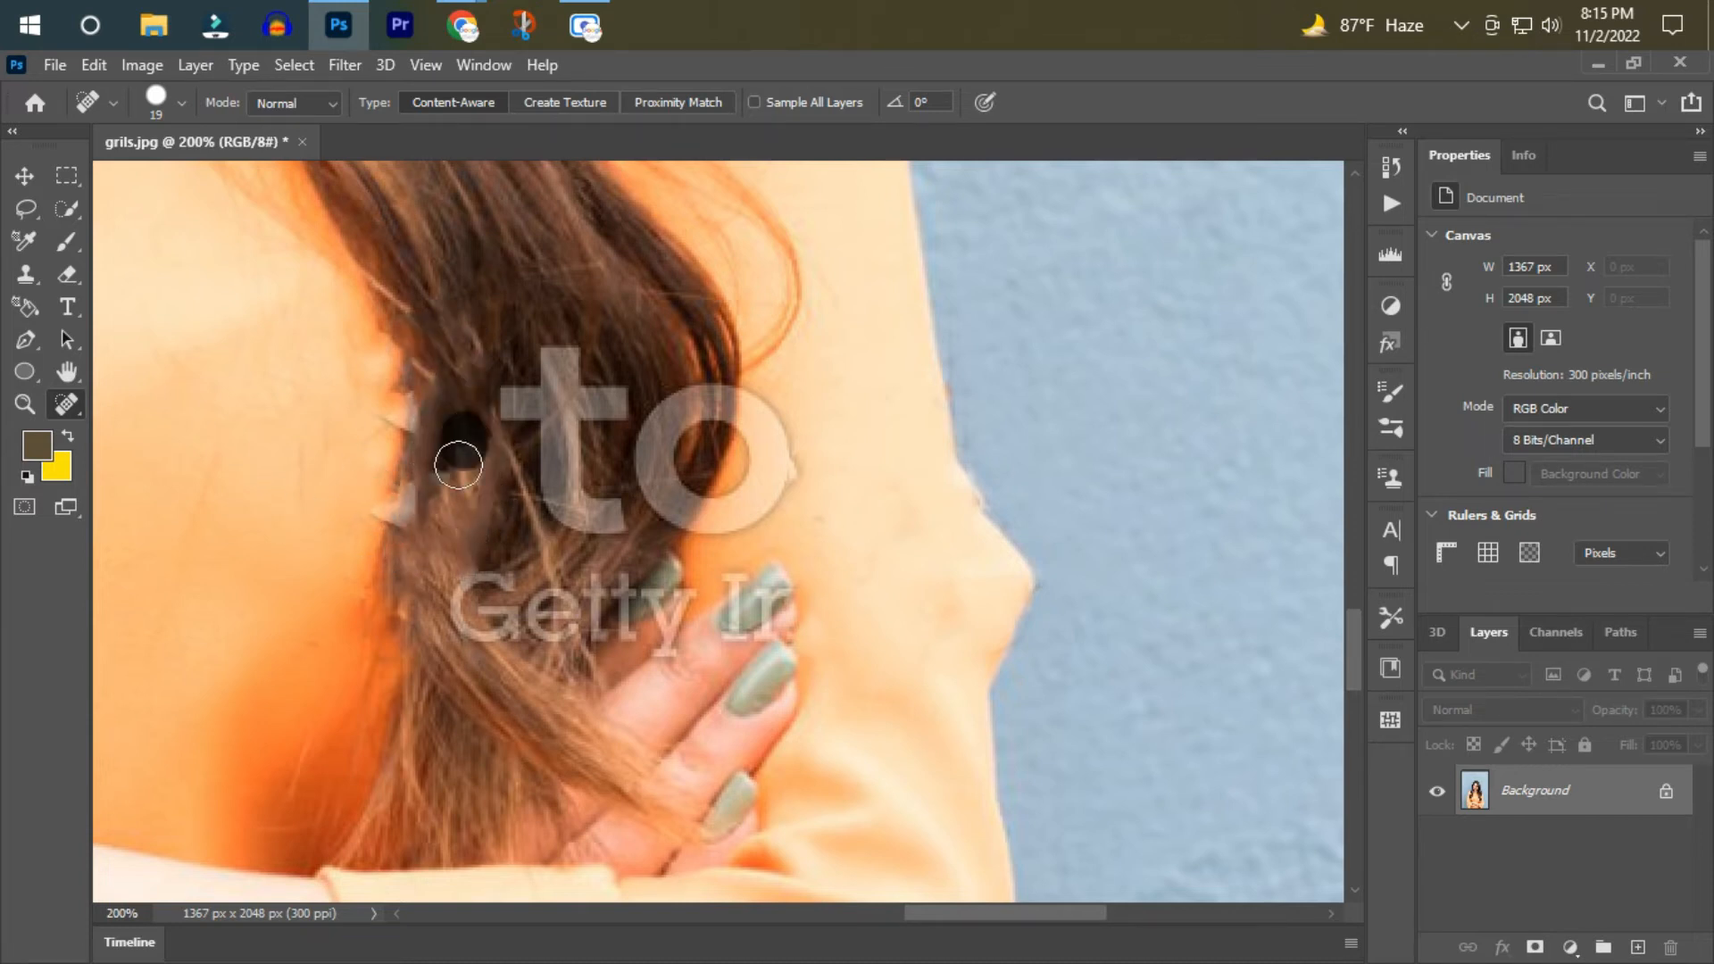
{"action": "left_click_drag", "start_coordinate": [422, 464], "coordinate": [411, 514]}
Paint out the remaining "to" and "Getty I" letters over the hair and fingertips with the Spot Healing Brush.
{"action": "mouse_move", "coordinate": [498, 553]}
{"action": "left_mouse_down"}
{"action": "mouse_move", "coordinate": [477, 625]}
{"action": "mouse_move", "coordinate": [589, 656]}
{"action": "left_mouse_up"}
{"action": "left_click_drag", "start_coordinate": [562, 335], "coordinate": [538, 471]}
{"action": "mouse_move", "coordinate": [642, 357]}
{"action": "left_mouse_down"}
{"action": "mouse_move", "coordinate": [589, 399]}
{"action": "mouse_move", "coordinate": [556, 525]}
{"action": "left_mouse_up"}
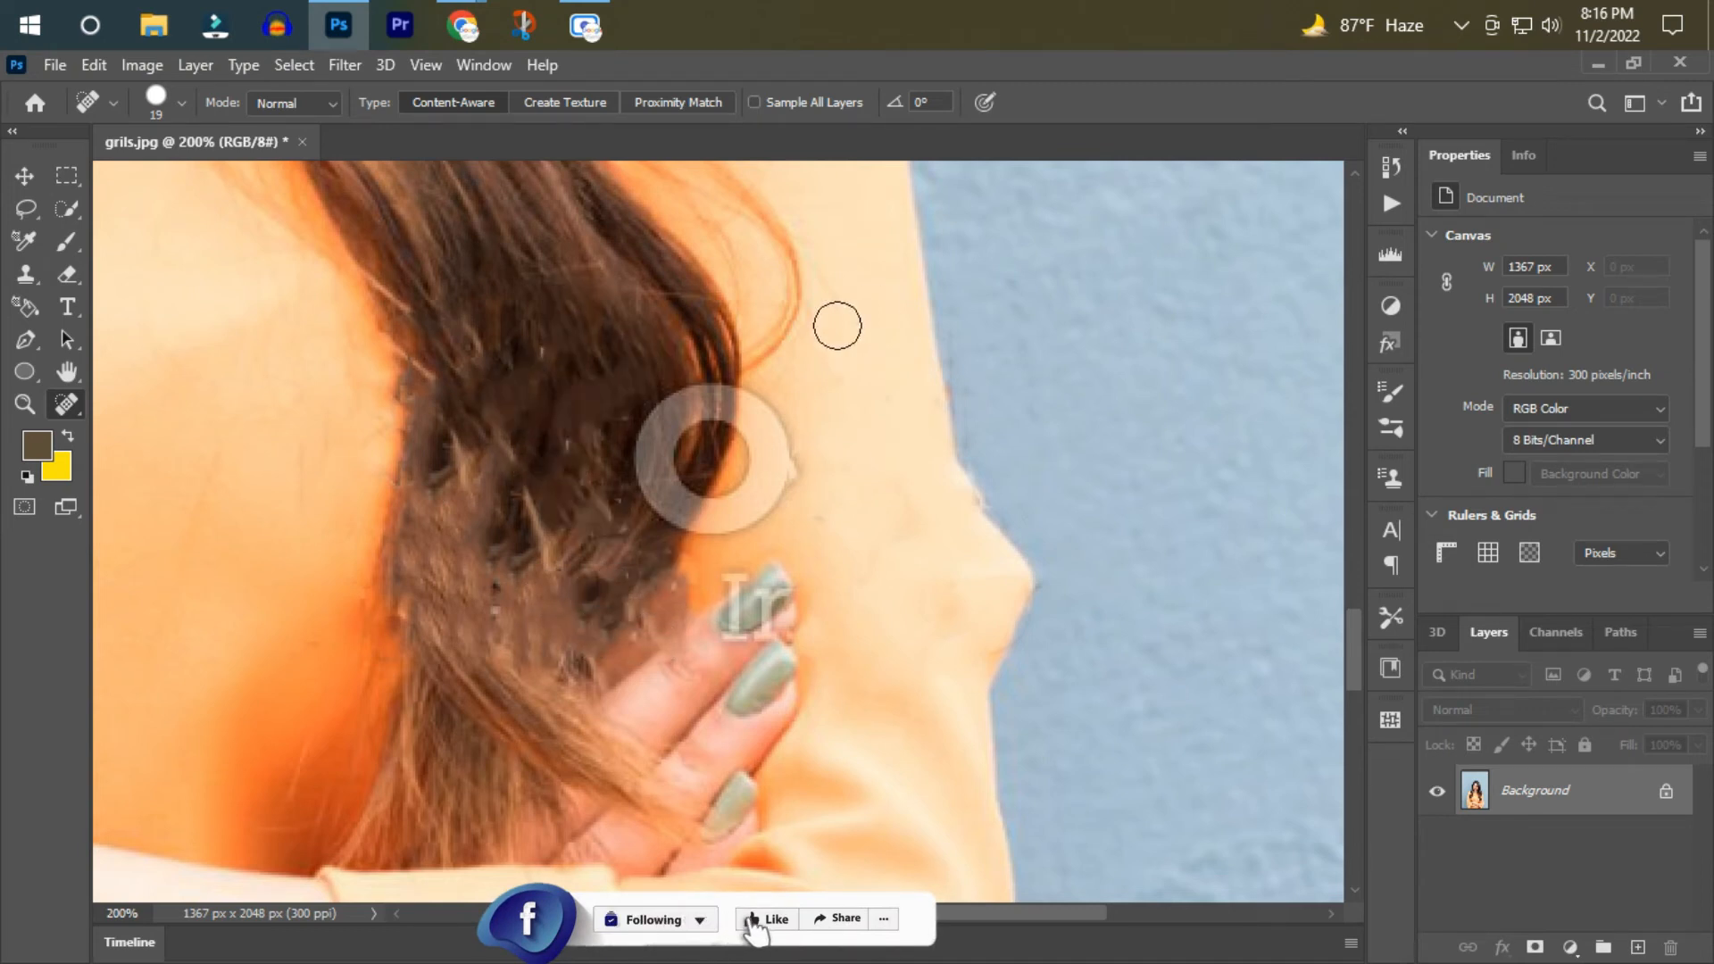
{"action": "left_click_drag", "start_coordinate": [681, 506], "coordinate": [672, 516]}
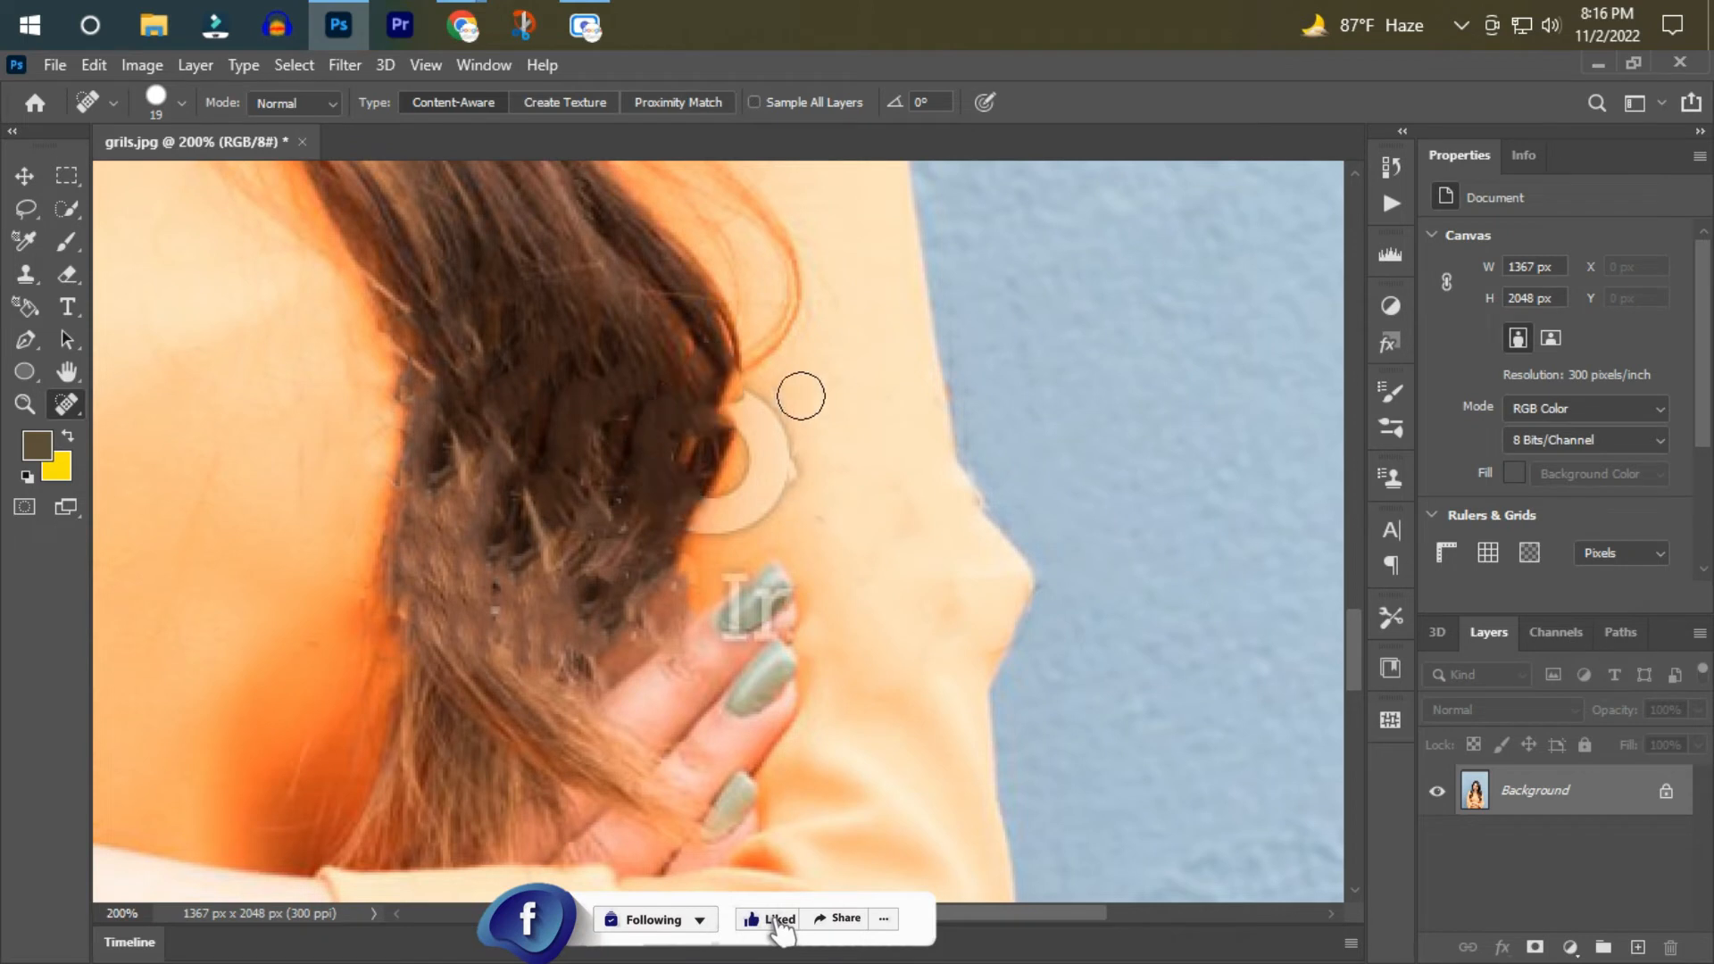
{"action": "left_click_drag", "start_coordinate": [773, 426], "coordinate": [702, 537]}
{"action": "scroll", "coordinate": [749, 521], "scroll_direction": "down", "scroll_amount": 2}
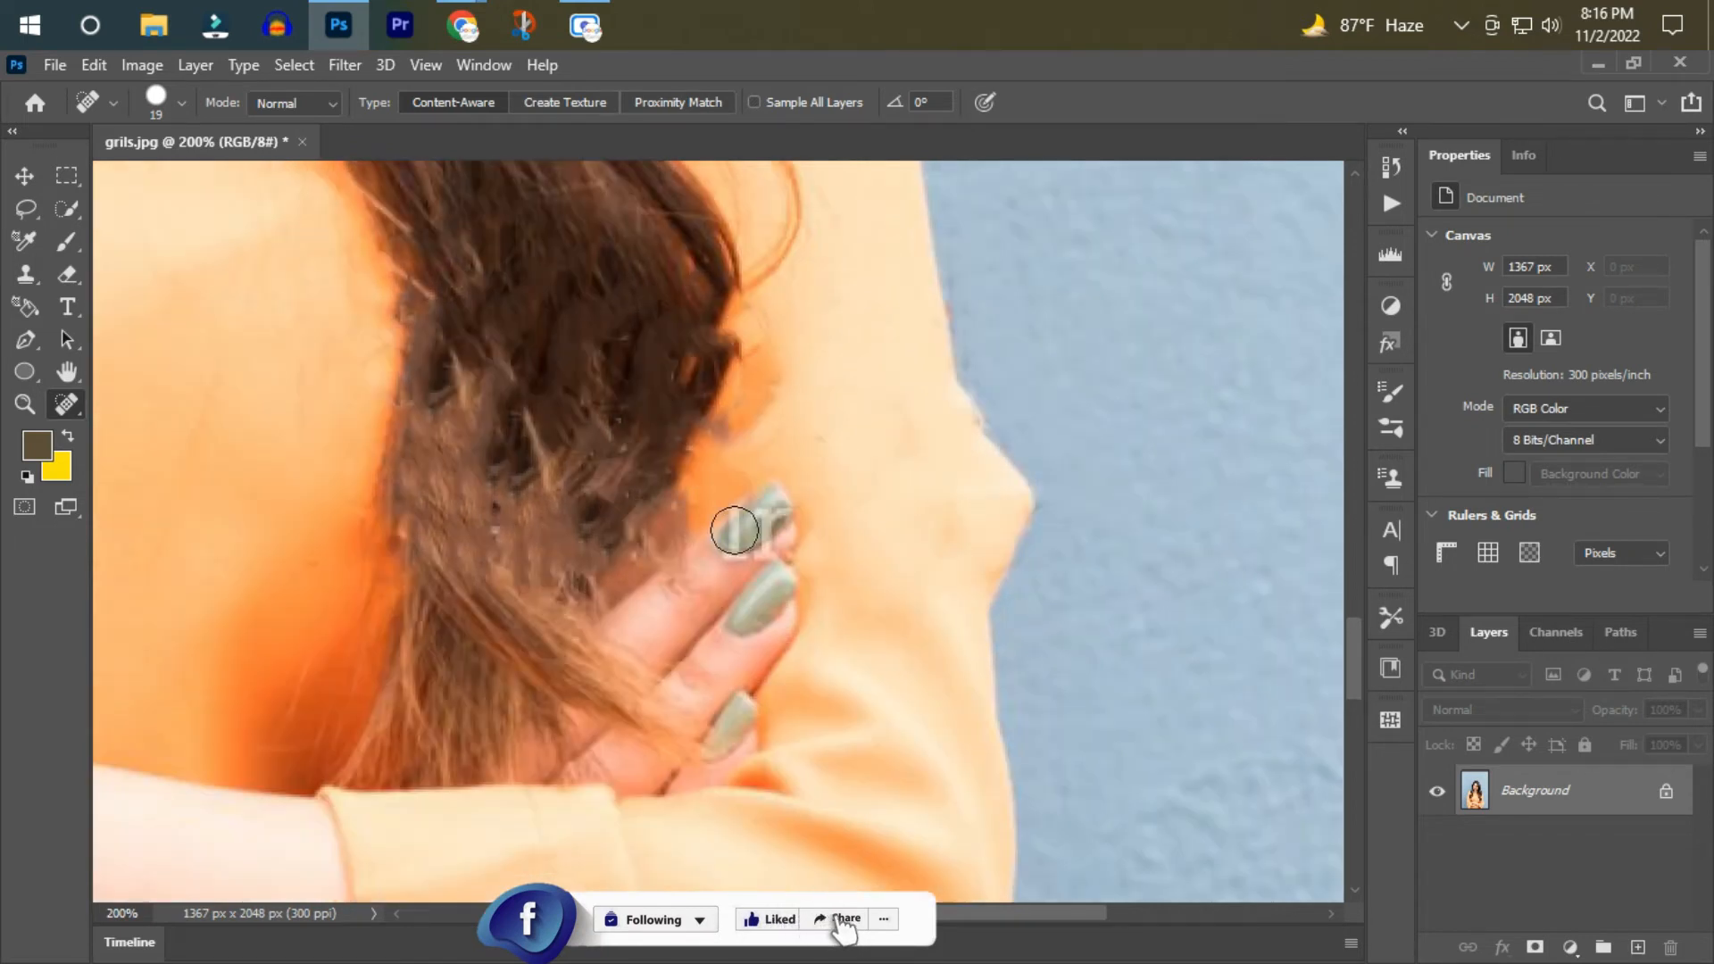
Review the whole photo at reduced size for watermarks that still need removing.
{"action": "scroll", "coordinate": [838, 775], "scroll_direction": "down", "scroll_amount": 3}
{"action": "left_click_drag", "start_coordinate": [879, 914], "coordinate": [789, 912]}
{"action": "scroll", "coordinate": [572, 625], "scroll_direction": "up", "scroll_amount": 3}
{"action": "left_click", "coordinate": [25, 405]}
{"action": "left_click", "coordinate": [190, 103]}
{"action": "left_click", "coordinate": [770, 478]}
{"action": "left_click", "coordinate": [953, 677]}
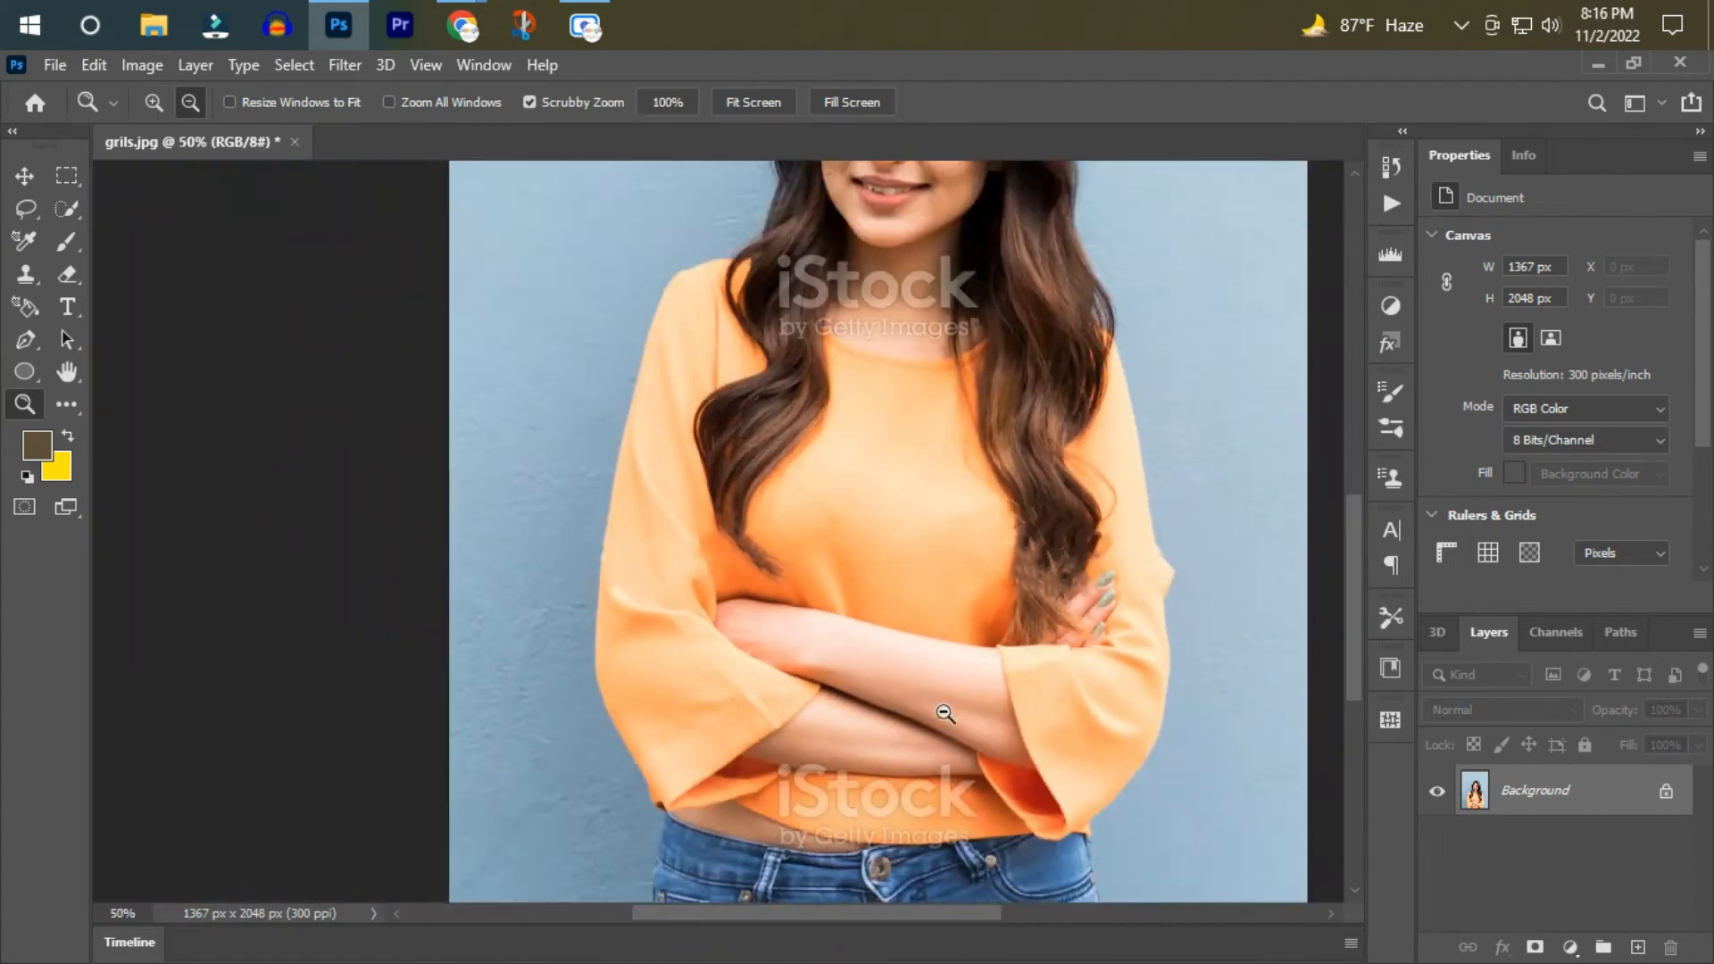
{"action": "scroll", "coordinate": [973, 745], "scroll_direction": "up", "scroll_amount": 3}
{"action": "left_click", "coordinate": [954, 737]}
{"action": "left_click", "coordinate": [611, 571]}
{"action": "left_click", "coordinate": [590, 553]}
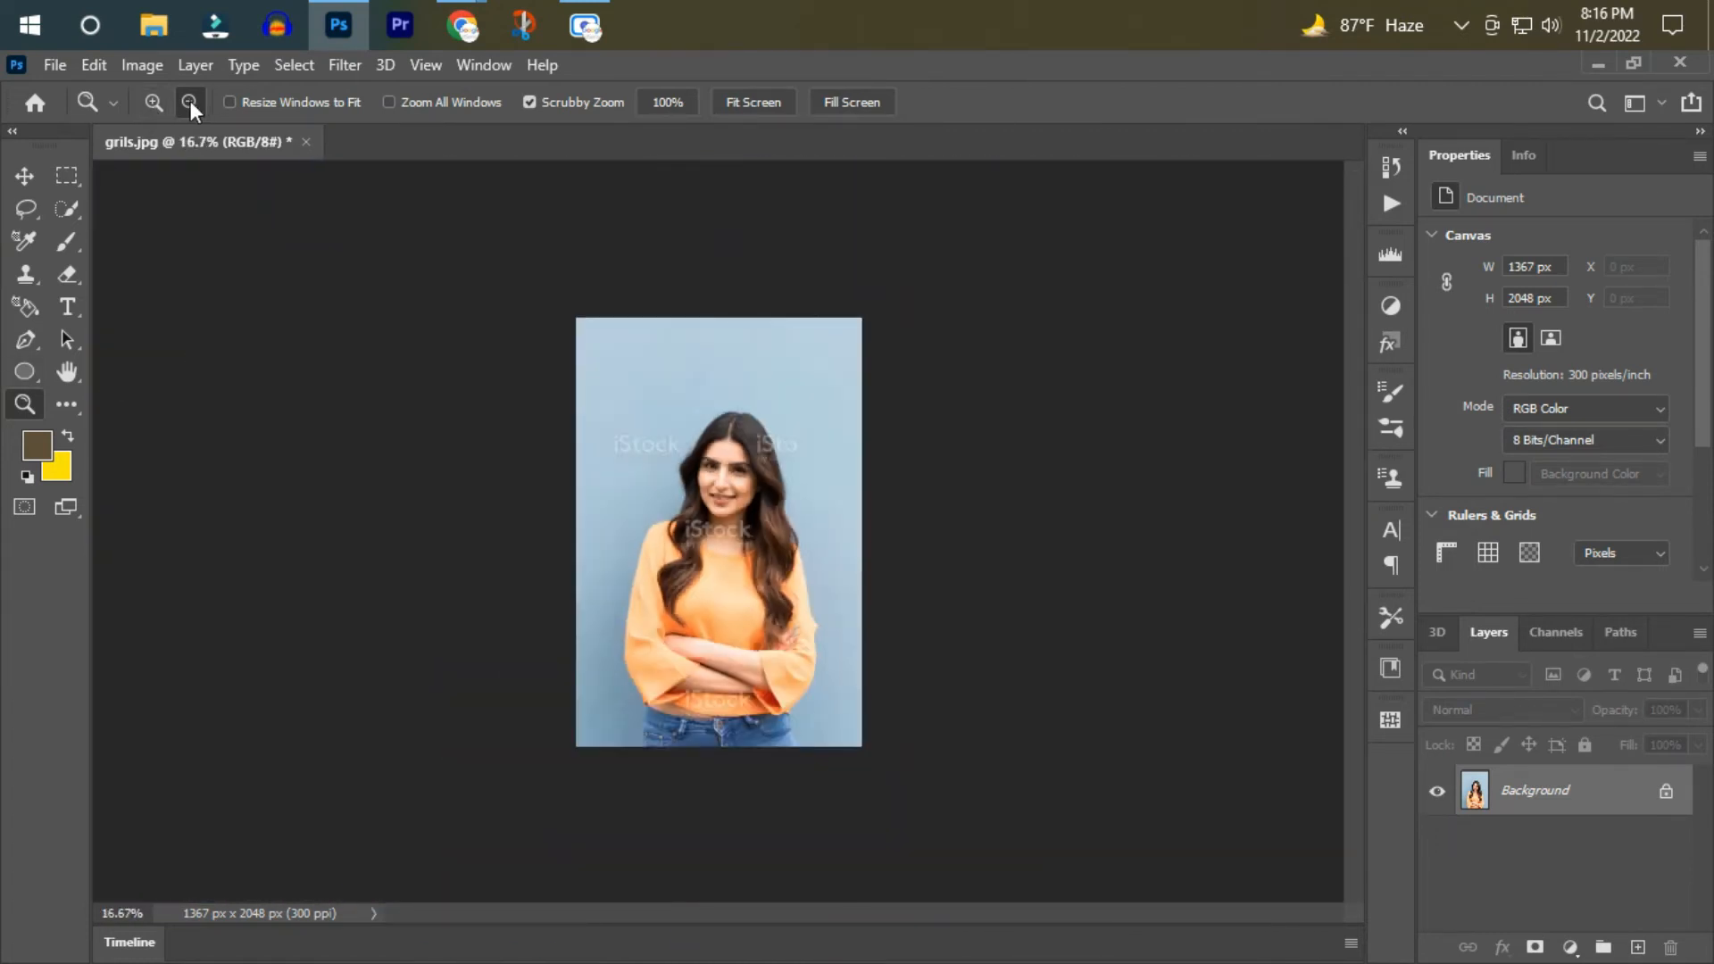
Select the full watermark on the wall, to the left of the head, and remove it with a Content-Aware fill.
{"action": "left_click", "coordinate": [154, 103]}
{"action": "left_click", "coordinate": [625, 407]}
{"action": "left_click", "coordinate": [607, 420]}
{"action": "left_click", "coordinate": [582, 439]}
{"action": "left_click", "coordinate": [571, 442]}
{"action": "left_click", "coordinate": [67, 177]}
{"action": "left_click_drag", "start_coordinate": [269, 310], "coordinate": [1195, 722]}
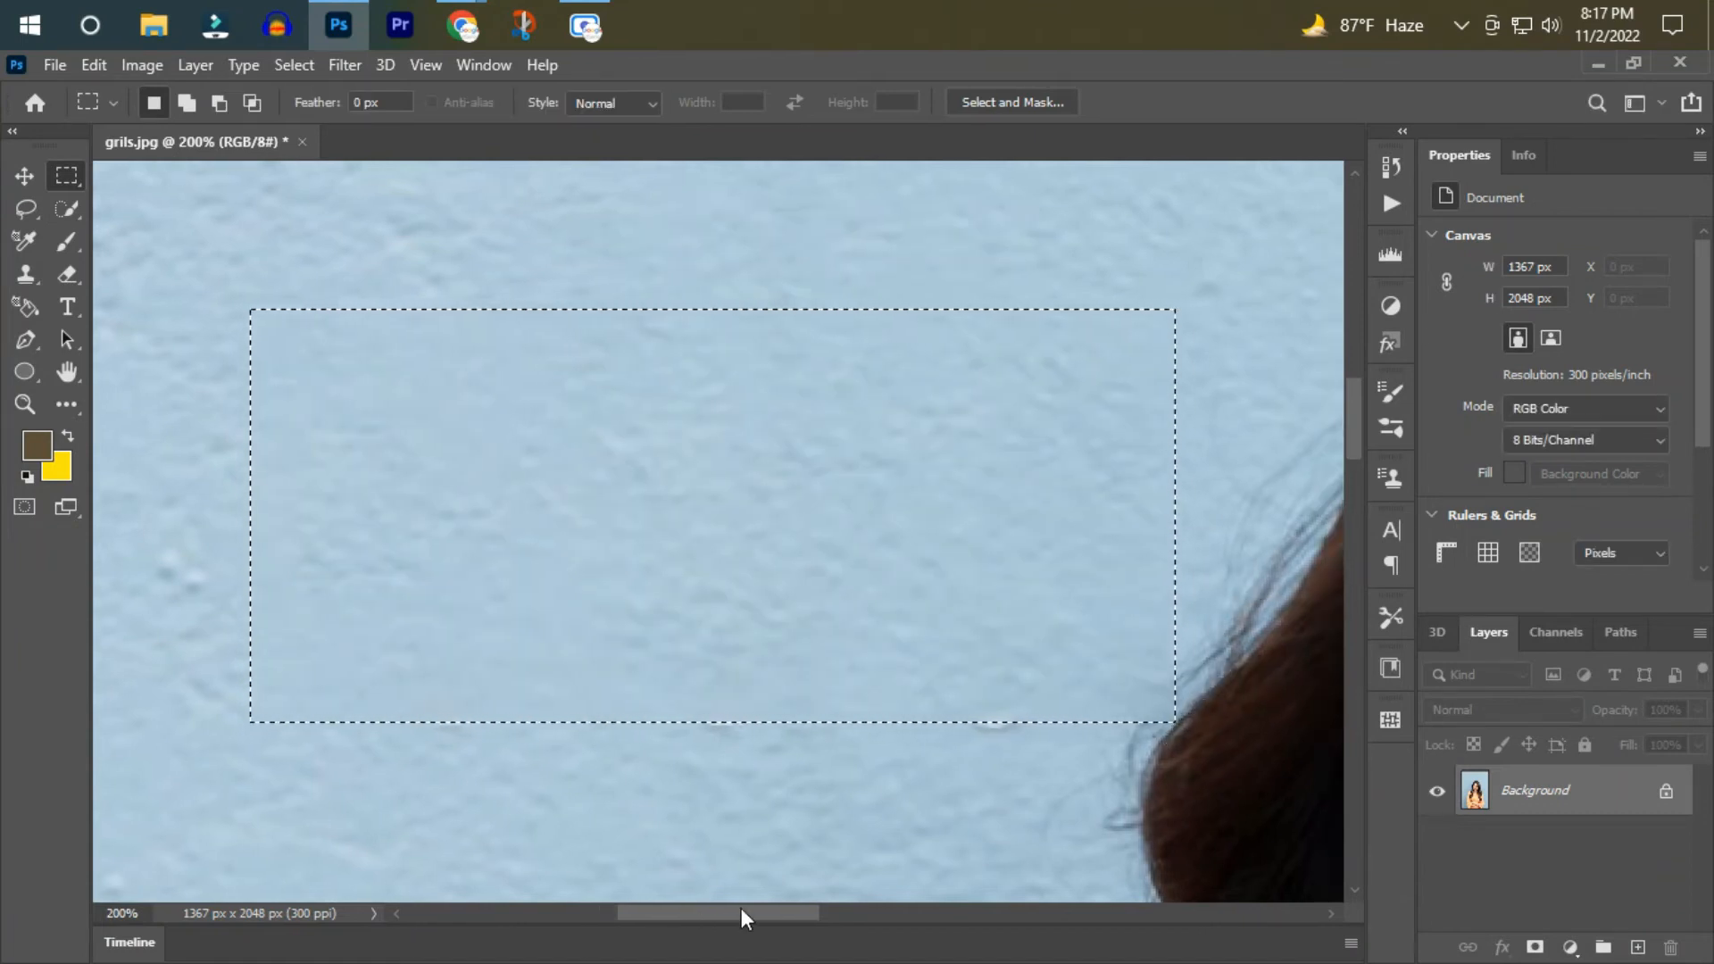
Select the part of the watermark's lower line on the wall right of the hair and fill it with Content-Aware.
{"action": "left_click_drag", "start_coordinate": [719, 914], "coordinate": [959, 914]}
{"action": "left_click_drag", "start_coordinate": [1042, 739], "coordinate": [1043, 738]}
{"action": "key", "text": "shift+F5"}
{"action": "key", "text": "Return"}
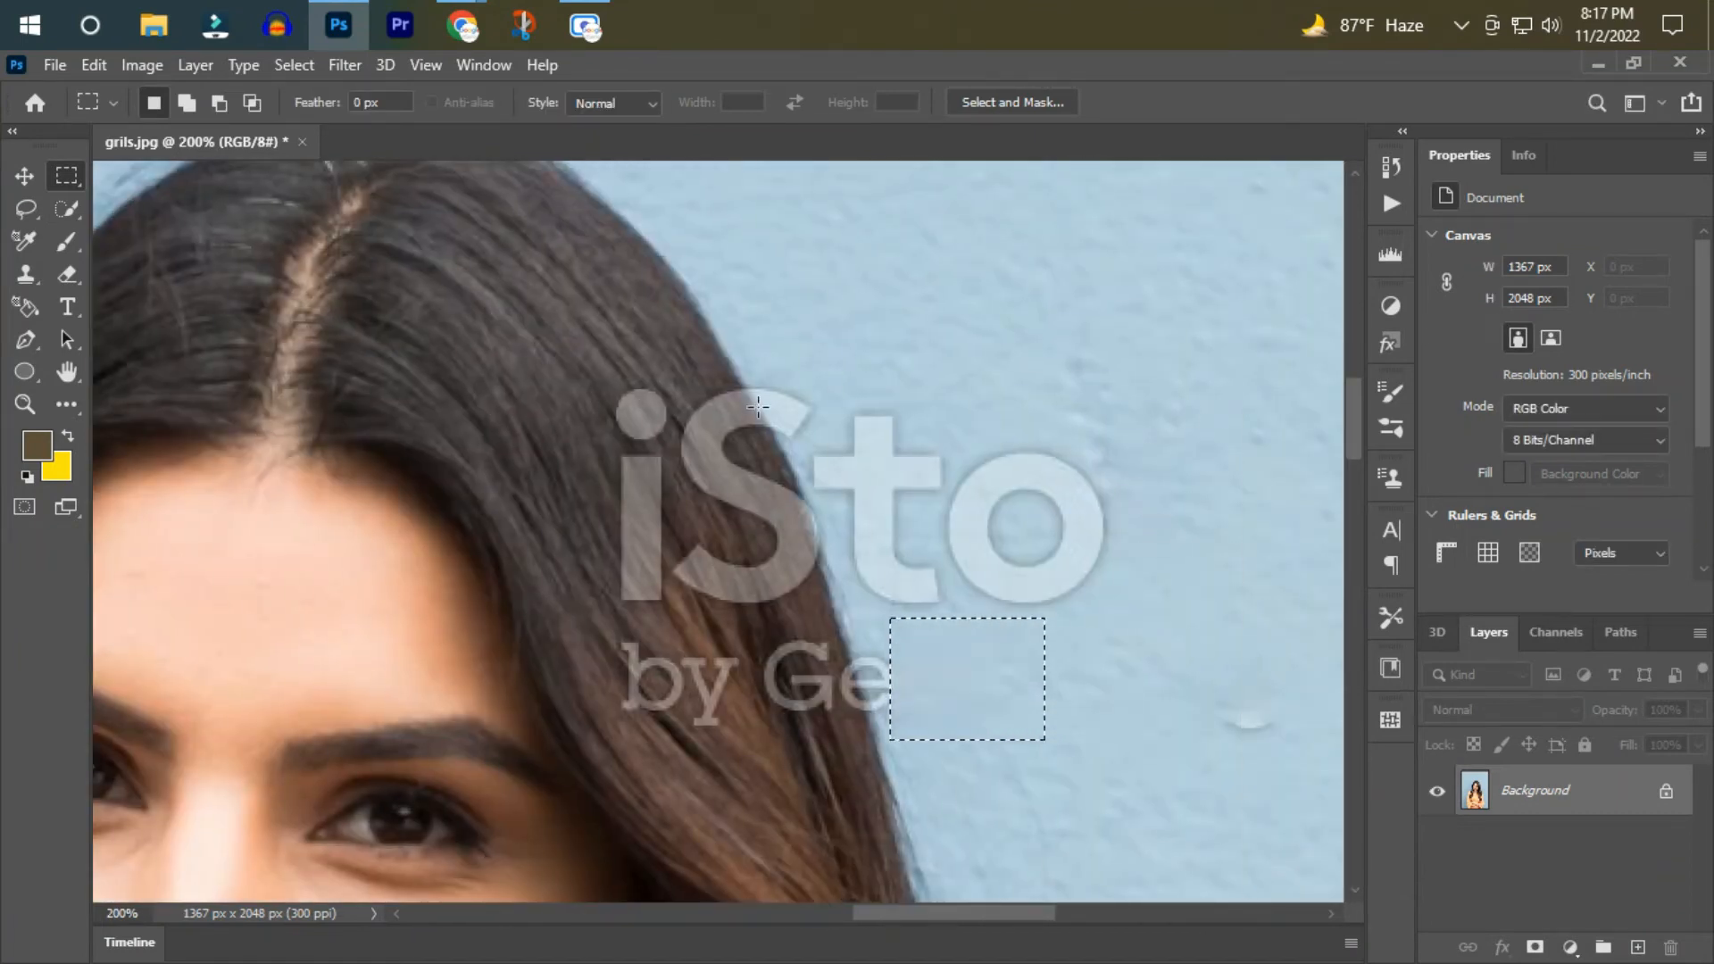
Paint out the "t" and "o" of the watermark on the wall right of the head with the Spot Healing Brush at 300% zoom.
{"action": "left_click", "coordinate": [68, 404]}
{"action": "left_click", "coordinate": [199, 541]}
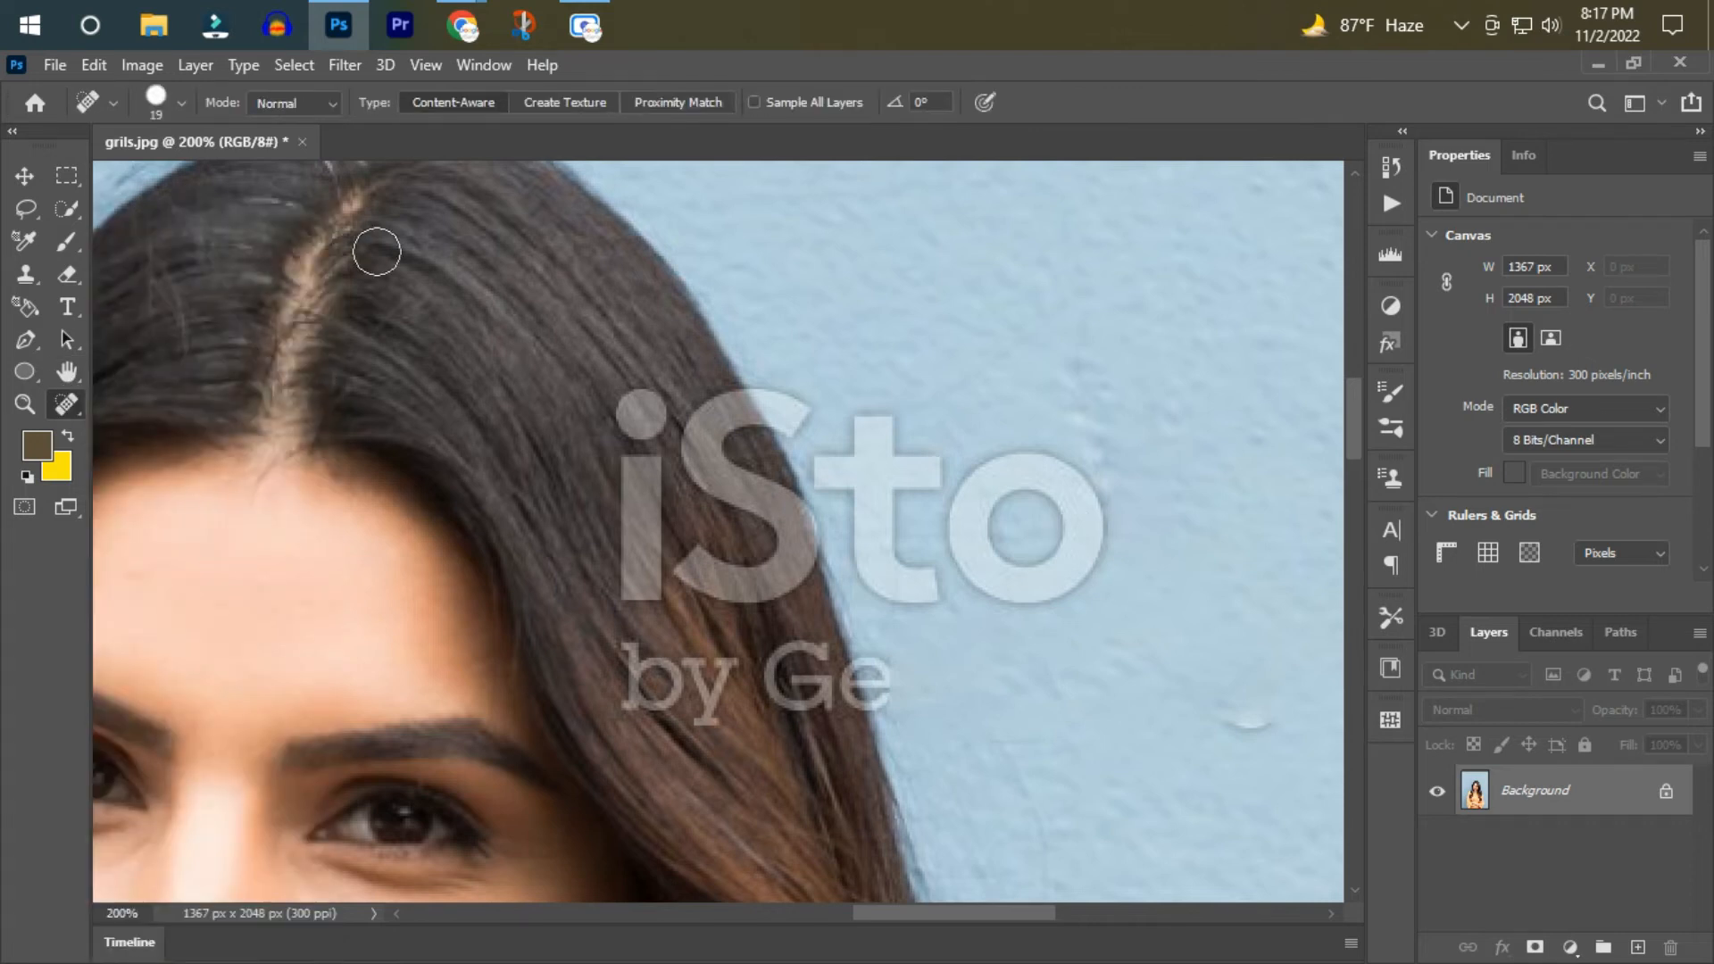
{"action": "left_click", "coordinate": [25, 405]}
{"action": "left_click", "coordinate": [158, 104]}
{"action": "left_click", "coordinate": [919, 386]}
{"action": "scroll", "coordinate": [1047, 498], "scroll_direction": "down", "scroll_amount": 2}
{"action": "left_click", "coordinate": [68, 404]}
{"action": "left_click", "coordinate": [216, 555]}
{"action": "mouse_move", "coordinate": [1199, 356]}
{"action": "left_mouse_down"}
{"action": "mouse_move", "coordinate": [1175, 502]}
{"action": "mouse_move", "coordinate": [984, 511]}
{"action": "mouse_move", "coordinate": [1134, 473]}
{"action": "mouse_move", "coordinate": [982, 393]}
{"action": "left_mouse_up"}
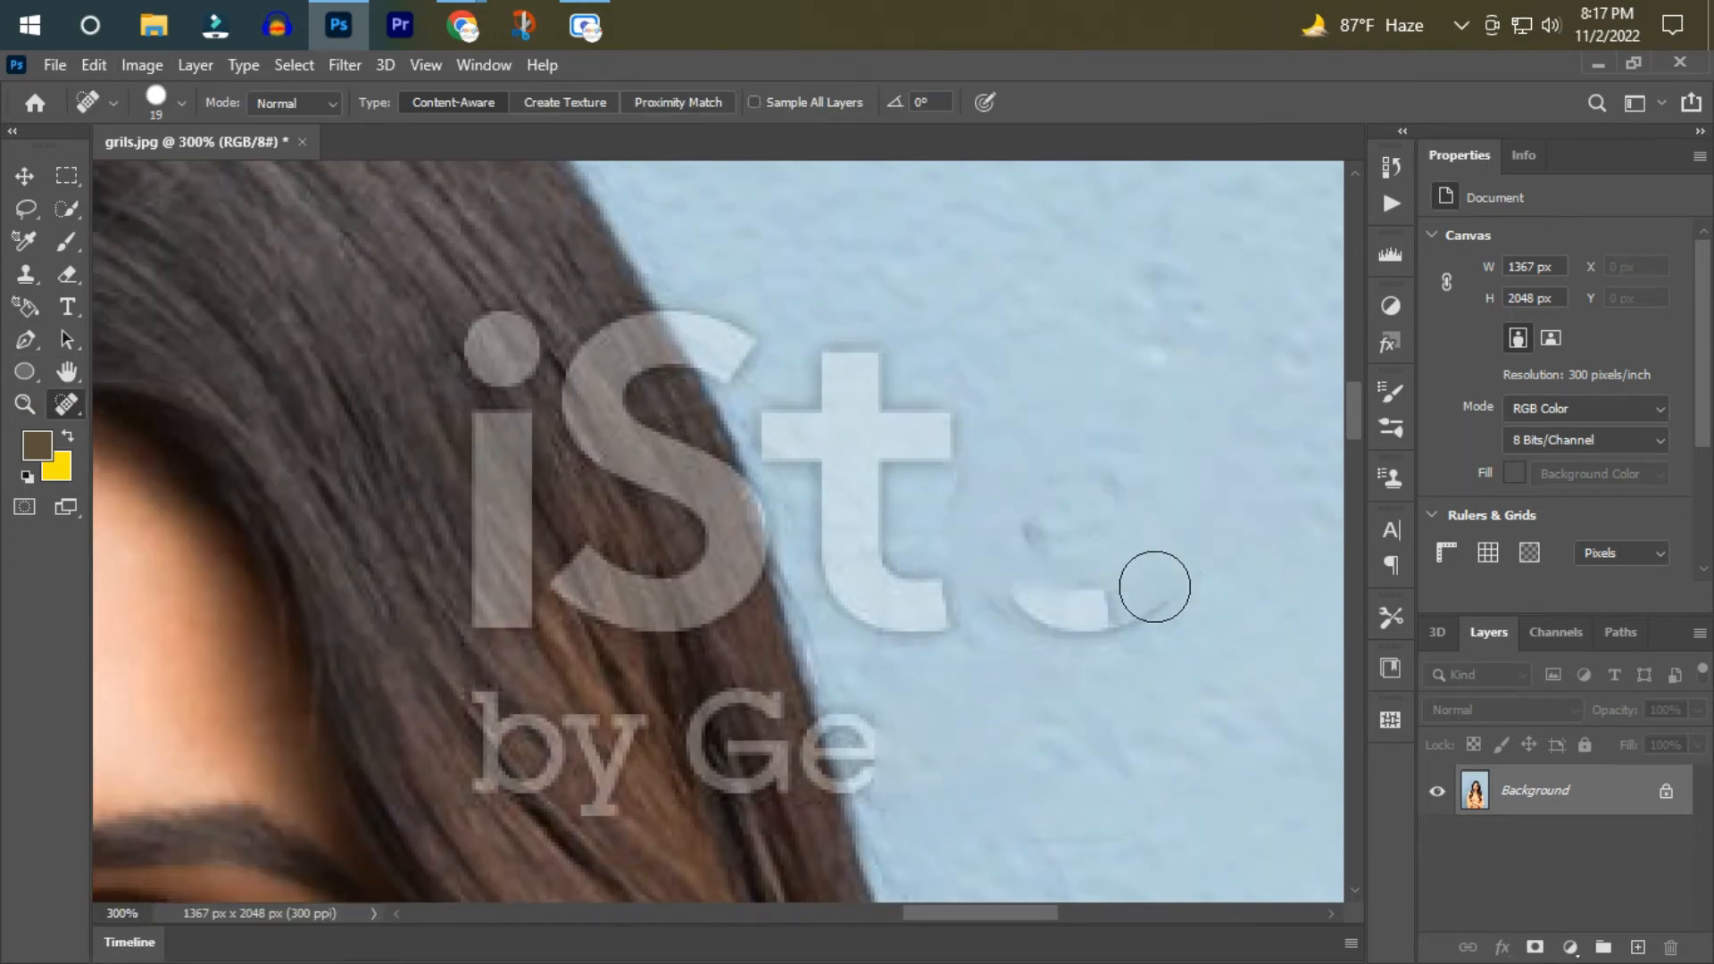
{"action": "left_click_drag", "start_coordinate": [848, 288], "coordinate": [938, 614]}
{"action": "left_click", "coordinate": [882, 630]}
{"action": "left_click_drag", "start_coordinate": [897, 433], "coordinate": [925, 456]}
{"action": "left_click_drag", "start_coordinate": [772, 422], "coordinate": [801, 446]}
Heal away the "iS" and "by Ge" letters of the watermark over the hair right of the face.
{"action": "scroll", "coordinate": [649, 921], "scroll_direction": "down", "scroll_amount": 5}
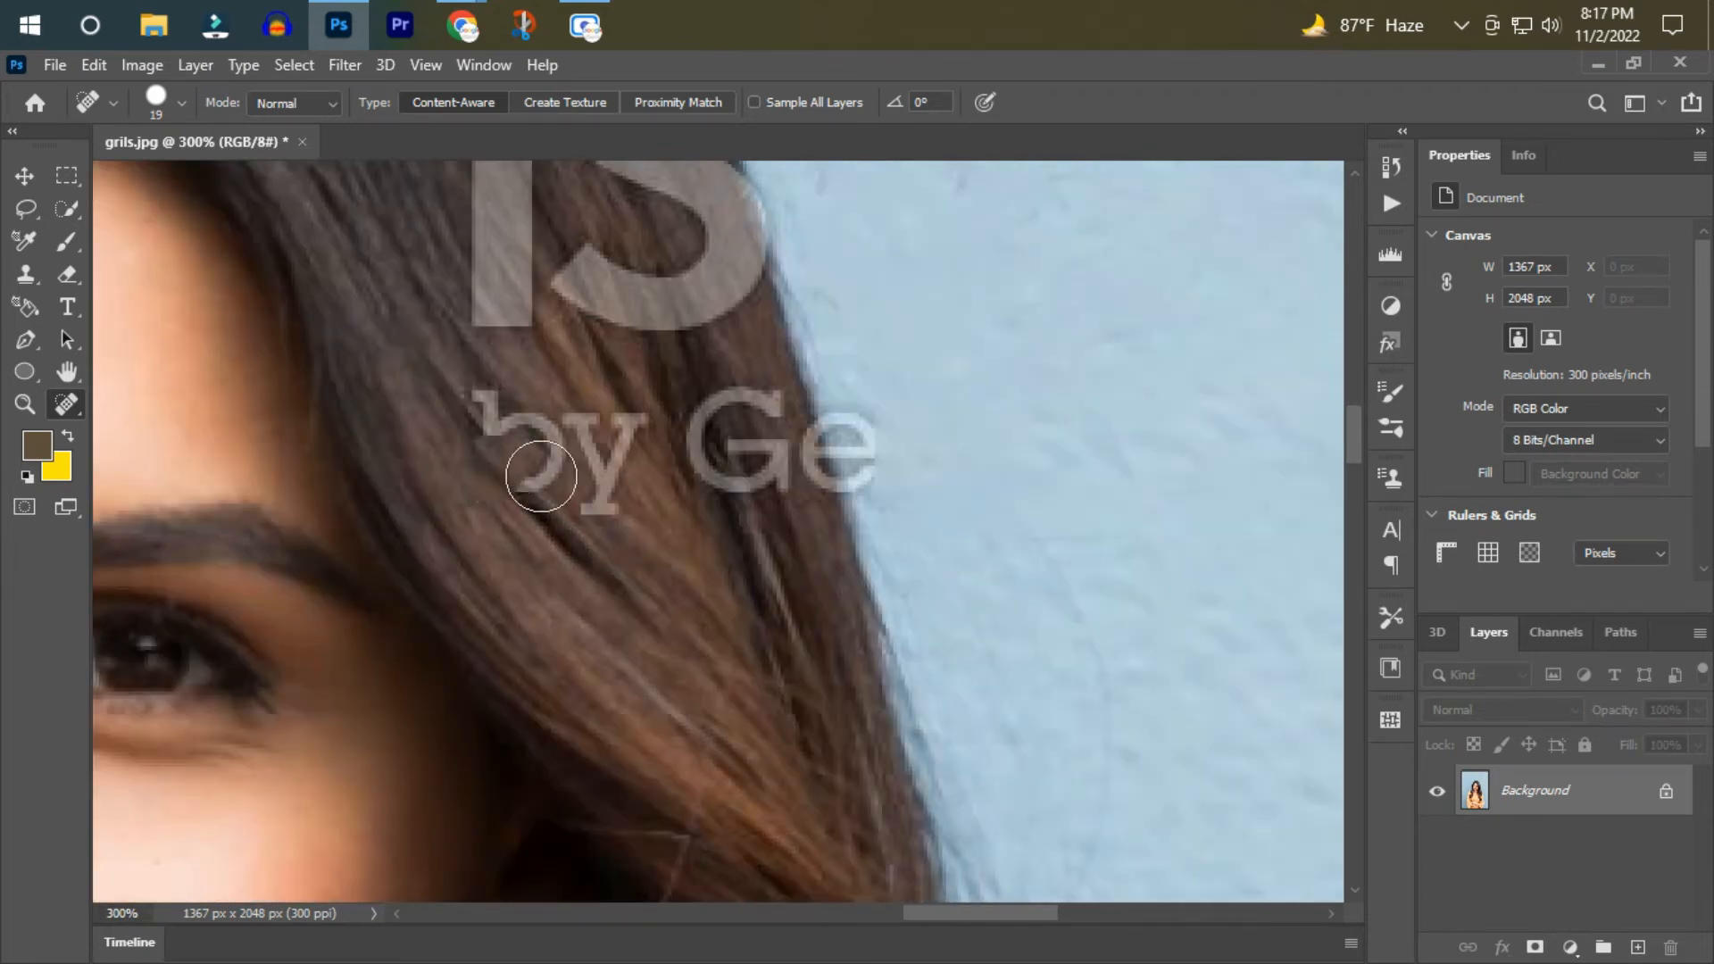
{"action": "scroll", "coordinate": [503, 420], "scroll_direction": "up", "scroll_amount": 5}
{"action": "mouse_move", "coordinate": [522, 257]}
{"action": "left_mouse_down"}
{"action": "mouse_move", "coordinate": [490, 479]}
{"action": "mouse_move", "coordinate": [500, 572]}
{"action": "left_mouse_up"}
{"action": "mouse_move", "coordinate": [607, 243]}
{"action": "left_mouse_down"}
{"action": "mouse_move", "coordinate": [700, 471]}
{"action": "mouse_move", "coordinate": [549, 548]}
{"action": "left_mouse_up"}
{"action": "mouse_move", "coordinate": [853, 290]}
{"action": "left_mouse_down"}
{"action": "mouse_move", "coordinate": [706, 326]}
{"action": "mouse_move", "coordinate": [698, 308]}
{"action": "left_mouse_up"}
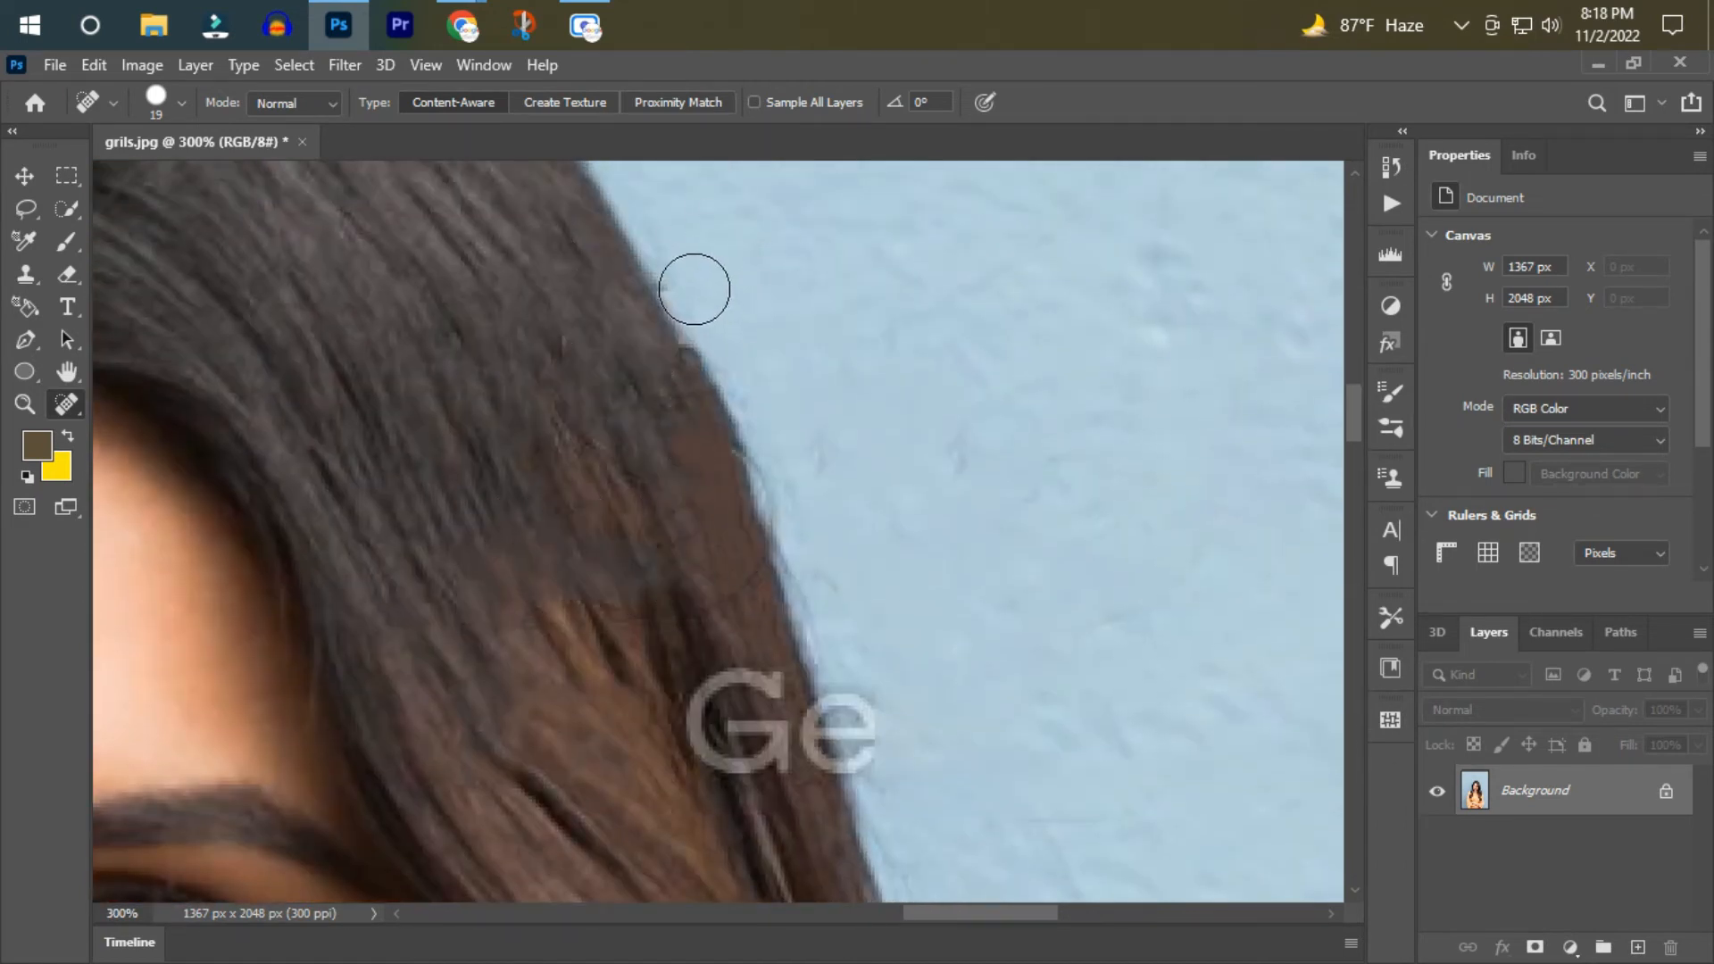
{"action": "scroll", "coordinate": [714, 630], "scroll_direction": "down", "scroll_amount": 2}
{"action": "mouse_move", "coordinate": [748, 662]}
{"action": "left_mouse_down"}
{"action": "mouse_move", "coordinate": [732, 553]}
{"action": "mouse_move", "coordinate": [776, 595]}
{"action": "mouse_move", "coordinate": [859, 562]}
{"action": "mouse_move", "coordinate": [947, 603]}
{"action": "left_mouse_up"}
Heal away the middle letters of the watermark's "by Getty Images" line on the chest above the neckline with the Spot Healing Brush.
{"action": "scroll", "coordinate": [940, 607], "scroll_direction": "down", "scroll_amount": 2}
{"action": "scroll", "coordinate": [940, 606], "scroll_direction": "down", "scroll_amount": 5}
{"action": "left_click", "coordinate": [25, 404]}
{"action": "scroll", "coordinate": [916, 594], "scroll_direction": "down", "scroll_amount": 12}
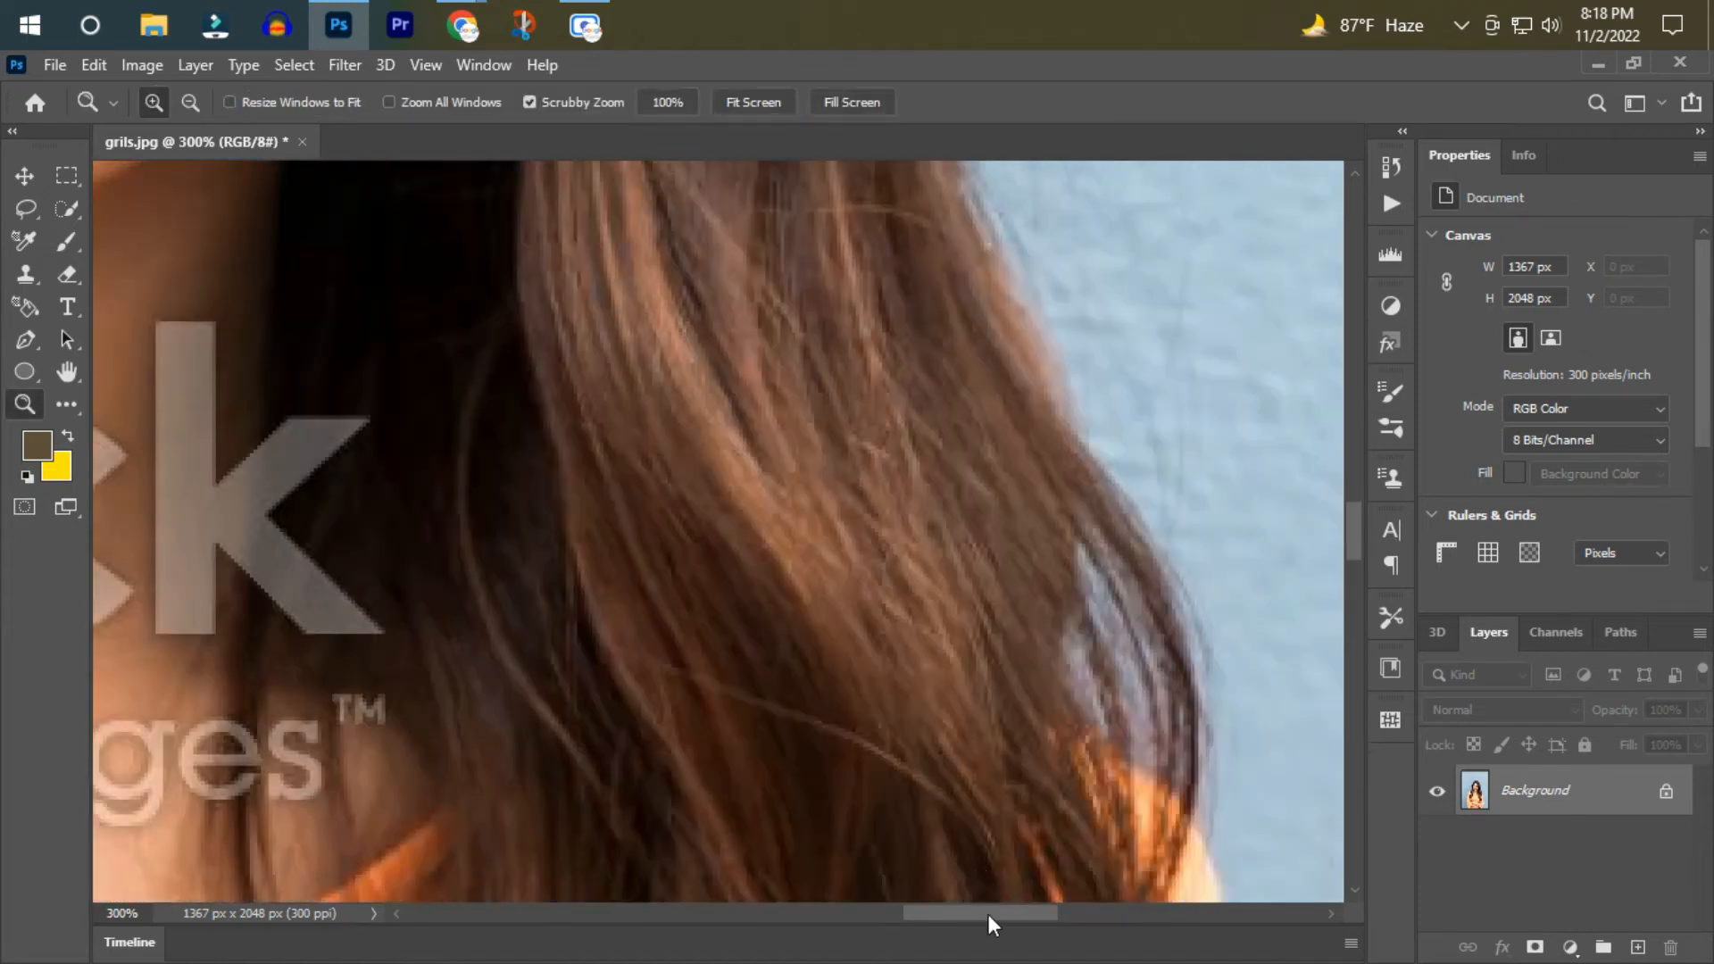
{"action": "left_click_drag", "start_coordinate": [989, 915], "coordinate": [866, 913]}
{"action": "scroll", "coordinate": [851, 855], "scroll_direction": "down", "scroll_amount": 1}
{"action": "left_click", "coordinate": [67, 405]}
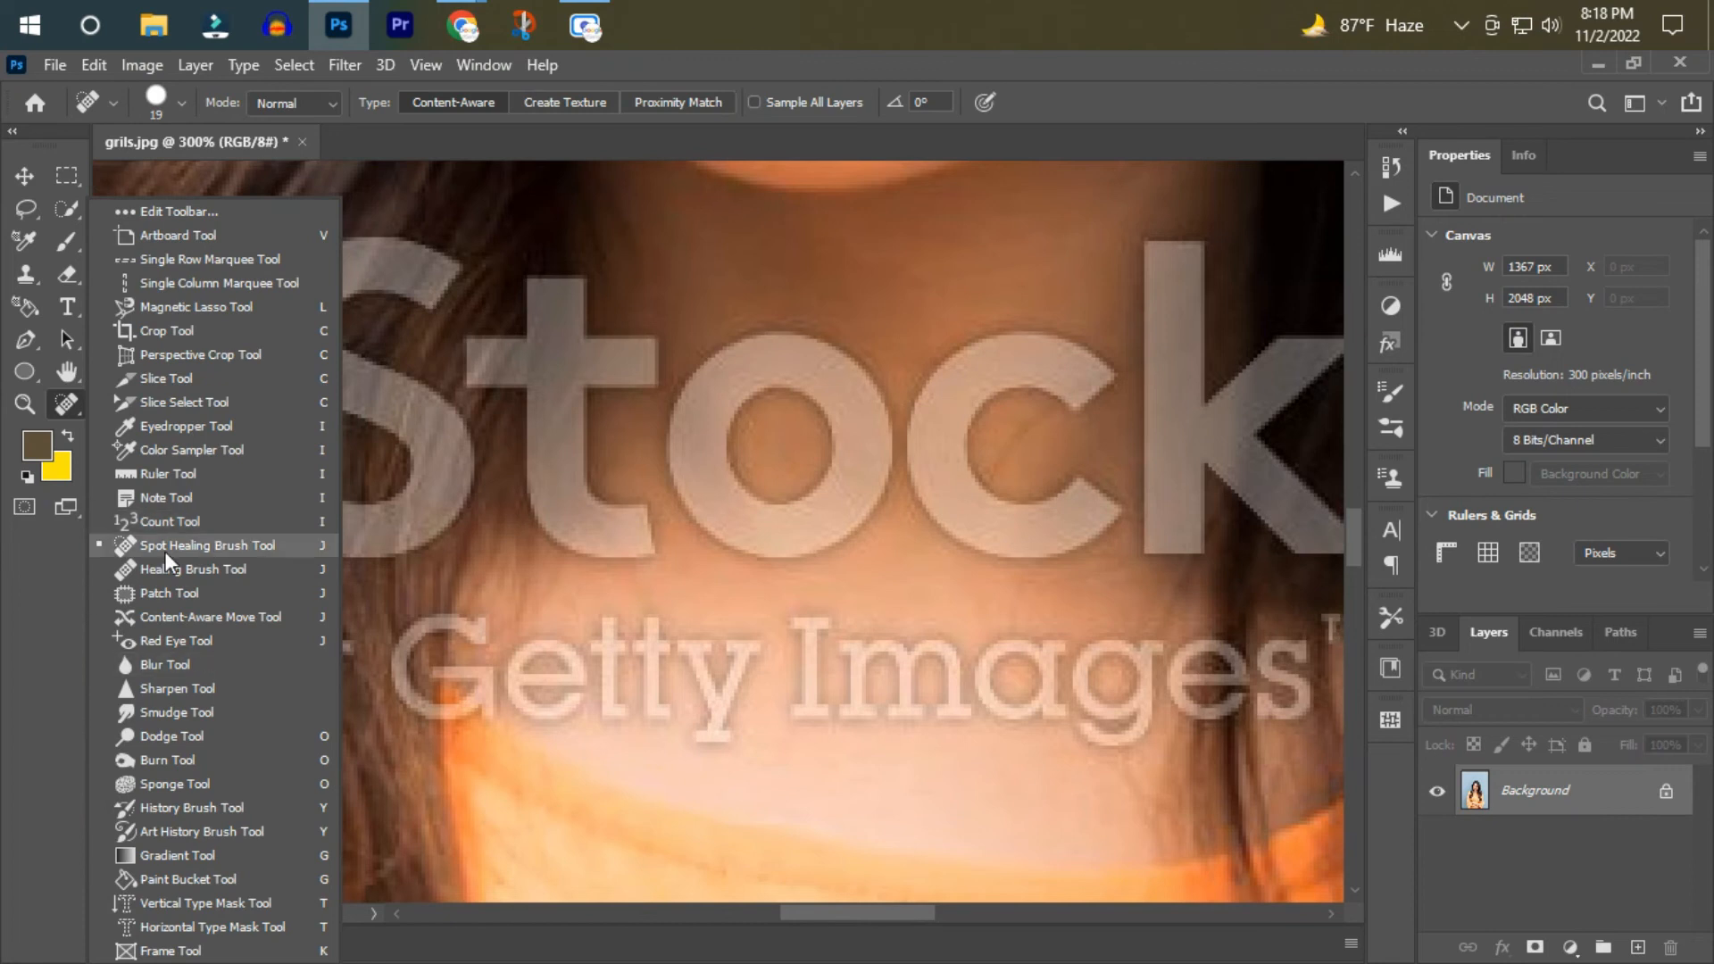
{"action": "left_click", "coordinate": [214, 544]}
{"action": "scroll", "coordinate": [801, 677], "scroll_direction": "down", "scroll_amount": 1}
{"action": "mouse_move", "coordinate": [801, 678]}
{"action": "left_mouse_down"}
{"action": "mouse_move", "coordinate": [808, 579]}
{"action": "mouse_move", "coordinate": [862, 639]}
{"action": "mouse_move", "coordinate": [1141, 604]}
{"action": "mouse_move", "coordinate": [1130, 649]}
{"action": "mouse_move", "coordinate": [900, 637]}
{"action": "mouse_move", "coordinate": [939, 594]}
{"action": "mouse_move", "coordinate": [884, 514]}
{"action": "mouse_move", "coordinate": [550, 594]}
{"action": "left_mouse_up"}
{"action": "left_click_drag", "start_coordinate": [666, 522], "coordinate": [750, 594]}
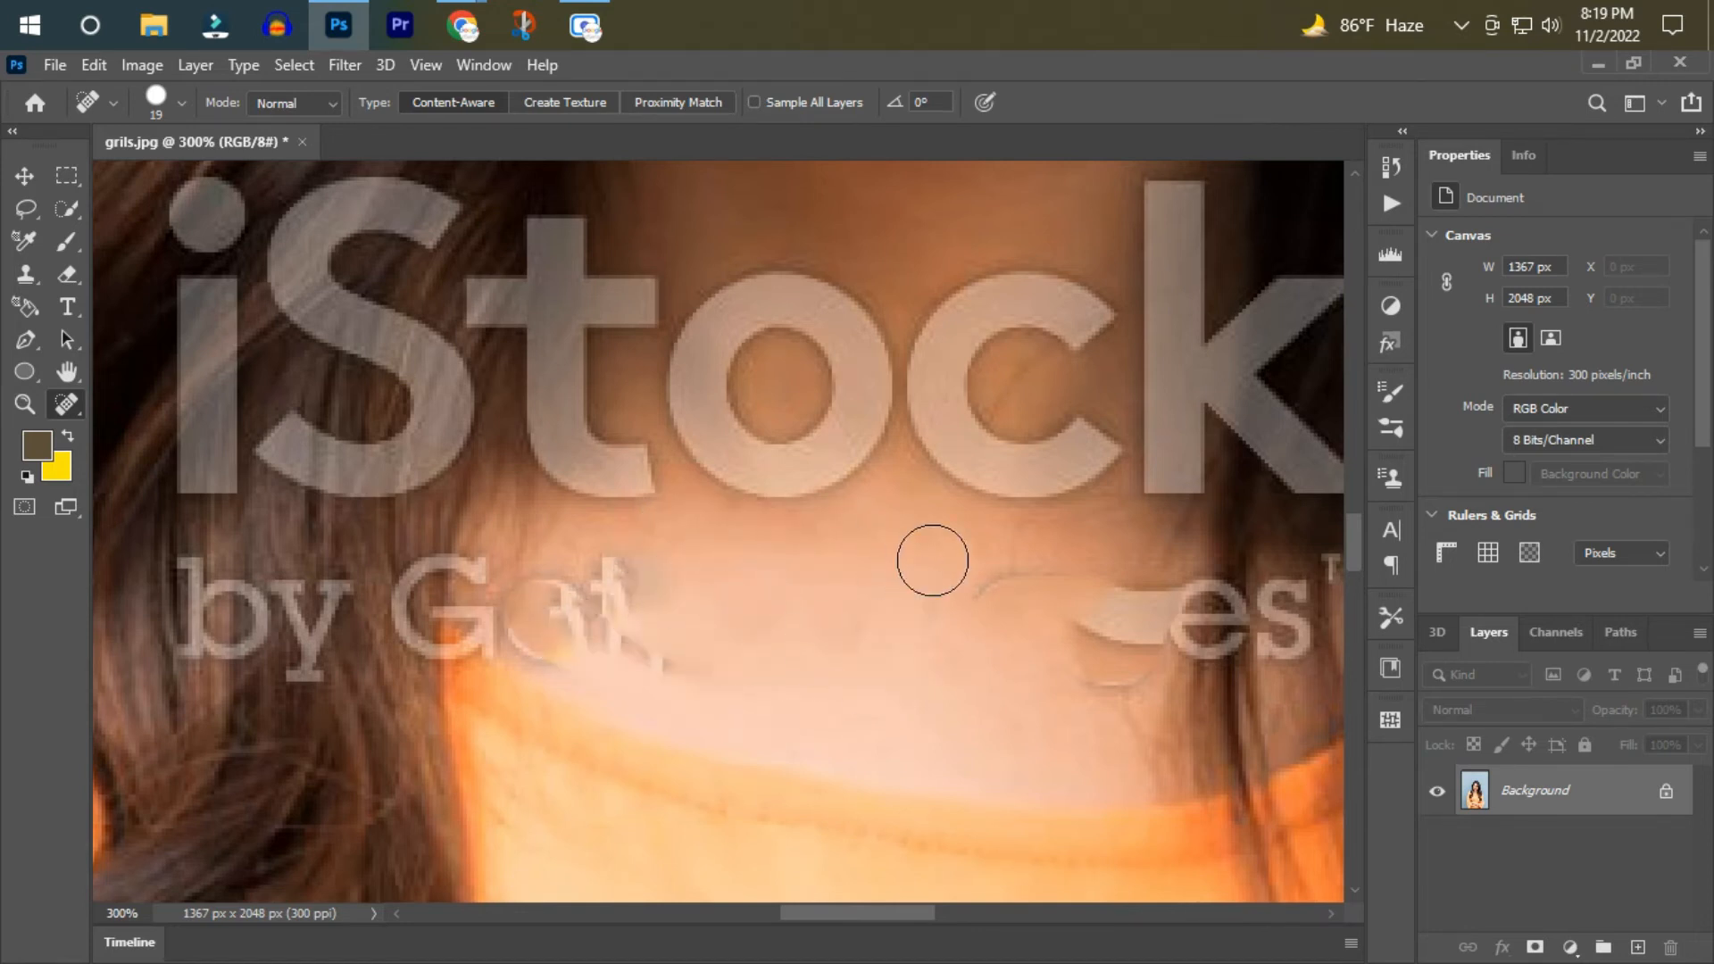
Clean up the leftover fragments of the "ett" and "g" letters on the chest with healing strokes.
{"action": "left_click", "coordinate": [1174, 591]}
{"action": "left_click", "coordinate": [1096, 669]}
{"action": "left_click", "coordinate": [1167, 542]}
{"action": "left_click_drag", "start_coordinate": [1116, 624], "coordinate": [1082, 686]}
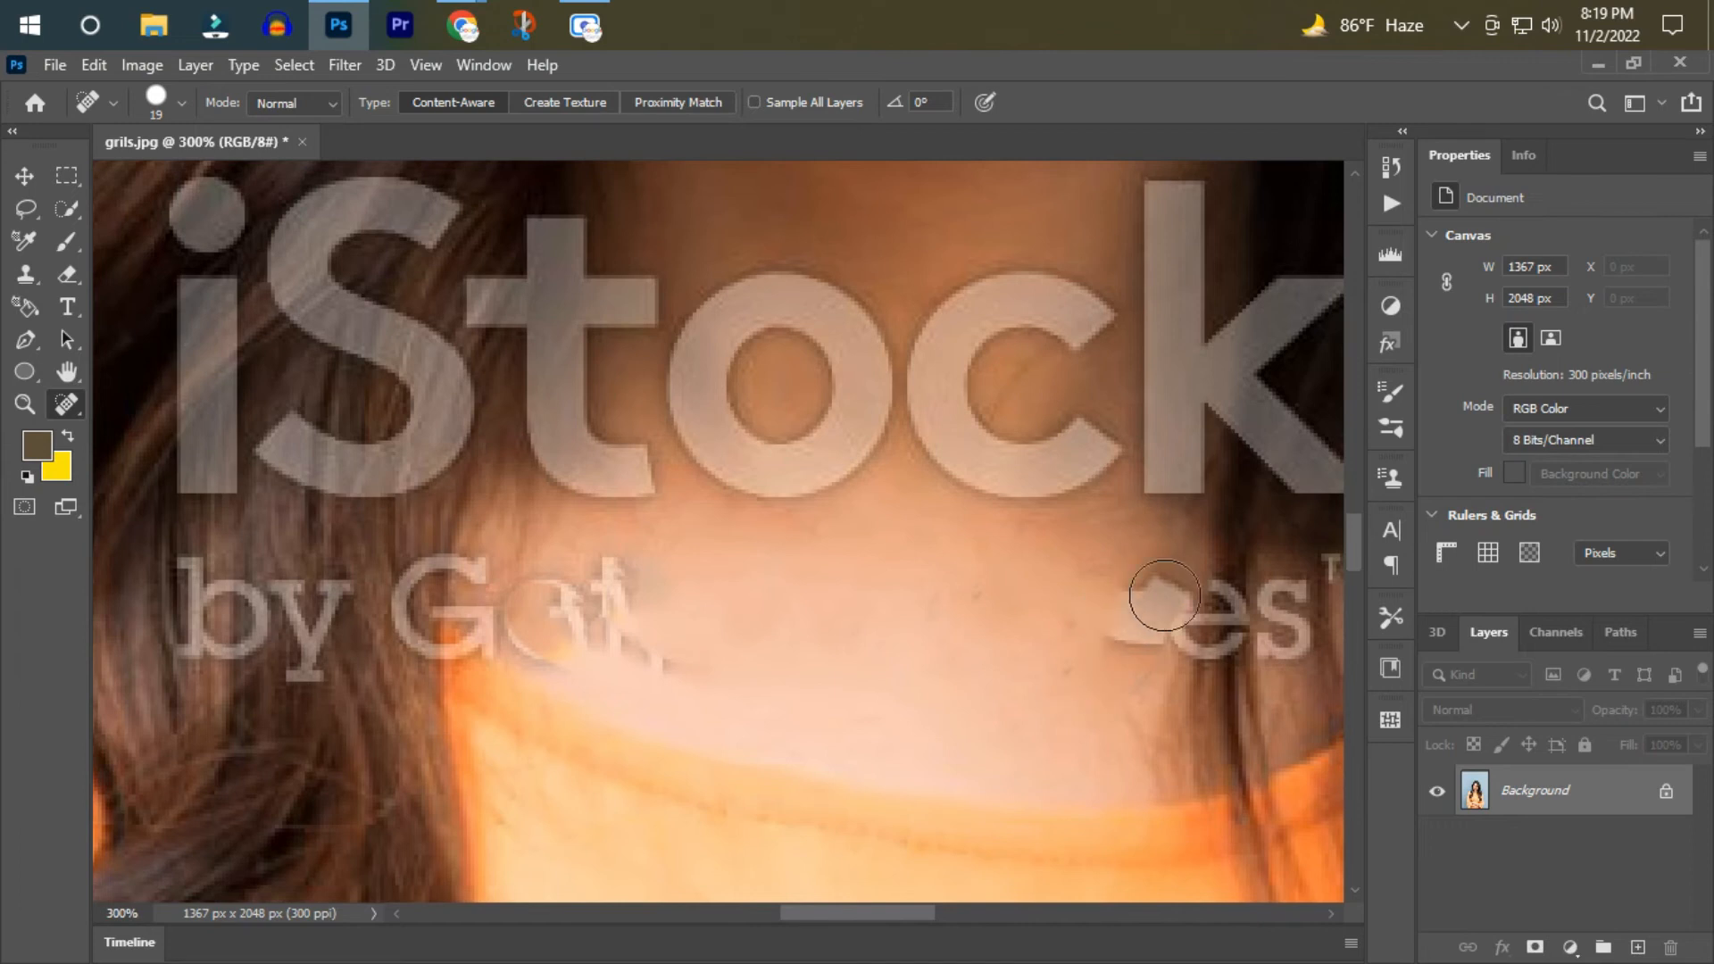
{"action": "mouse_move", "coordinate": [661, 645]}
{"action": "left_mouse_down"}
{"action": "mouse_move", "coordinate": [587, 543]}
{"action": "mouse_move", "coordinate": [527, 639]}
{"action": "left_mouse_up"}
{"action": "left_click_drag", "start_coordinate": [1146, 665], "coordinate": [1163, 591]}
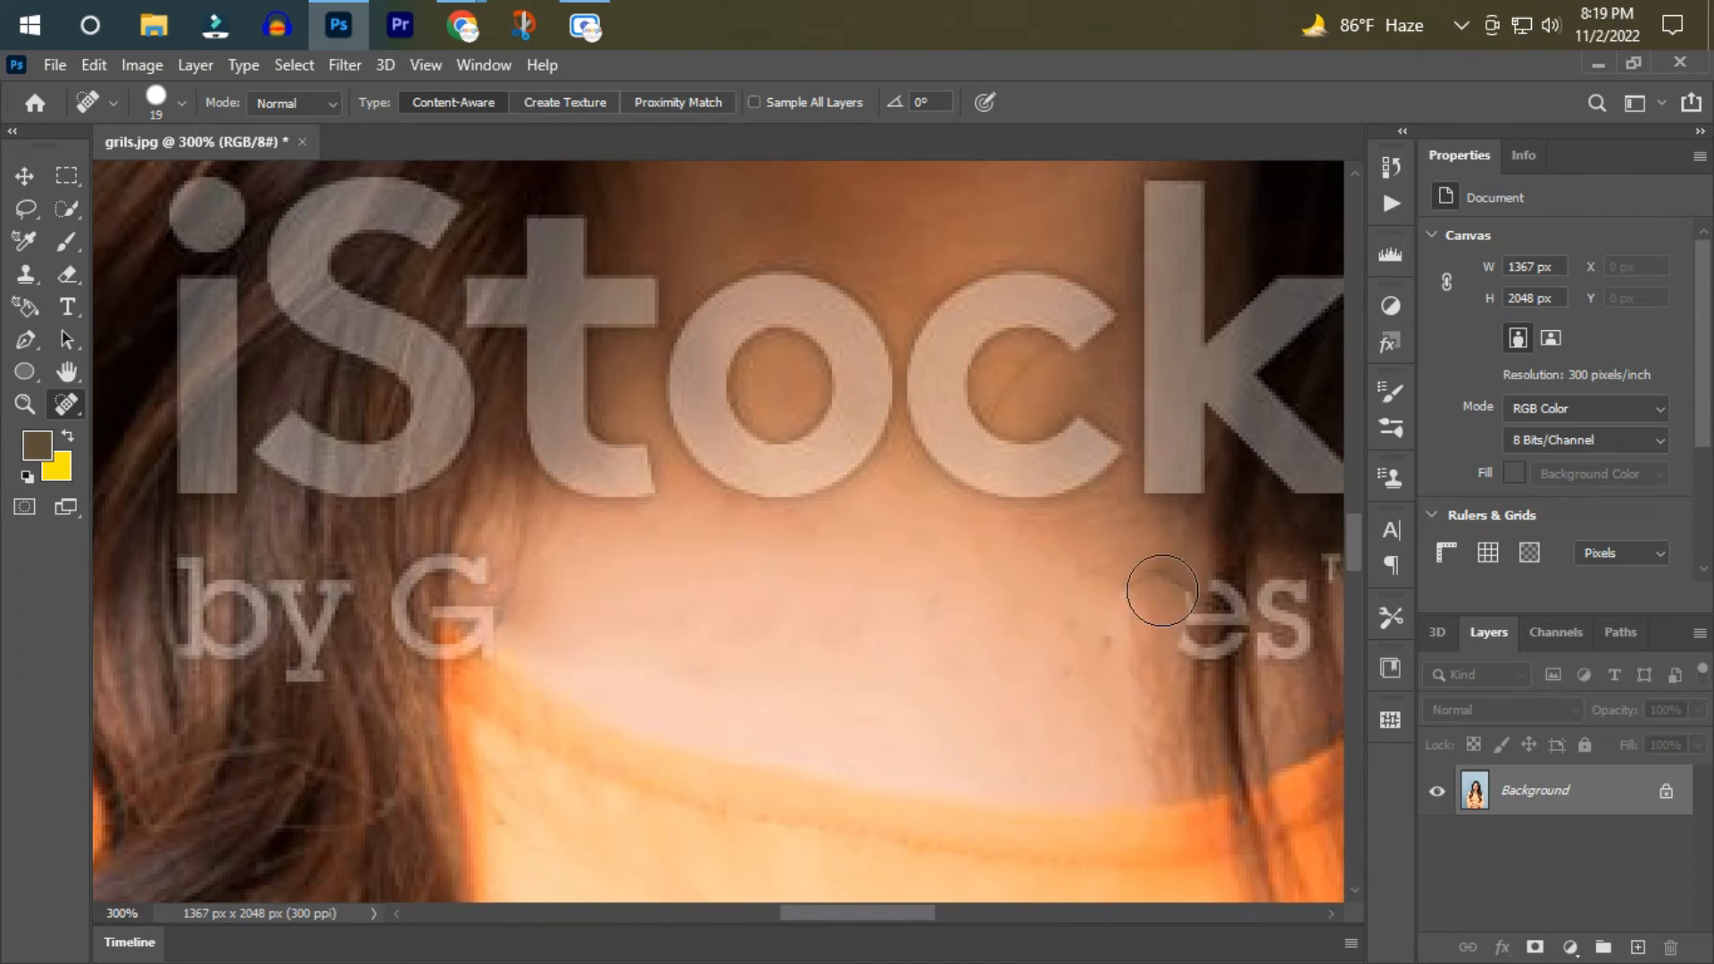
Heal away the "es" and "by G" letters of the lower watermark line over the hair beside the neck.
{"action": "left_click_drag", "start_coordinate": [1281, 607], "coordinate": [1289, 585]}
{"action": "left_click_drag", "start_coordinate": [1188, 616], "coordinate": [1232, 666]}
{"action": "scroll", "coordinate": [804, 643], "scroll_direction": "up", "scroll_amount": 1}
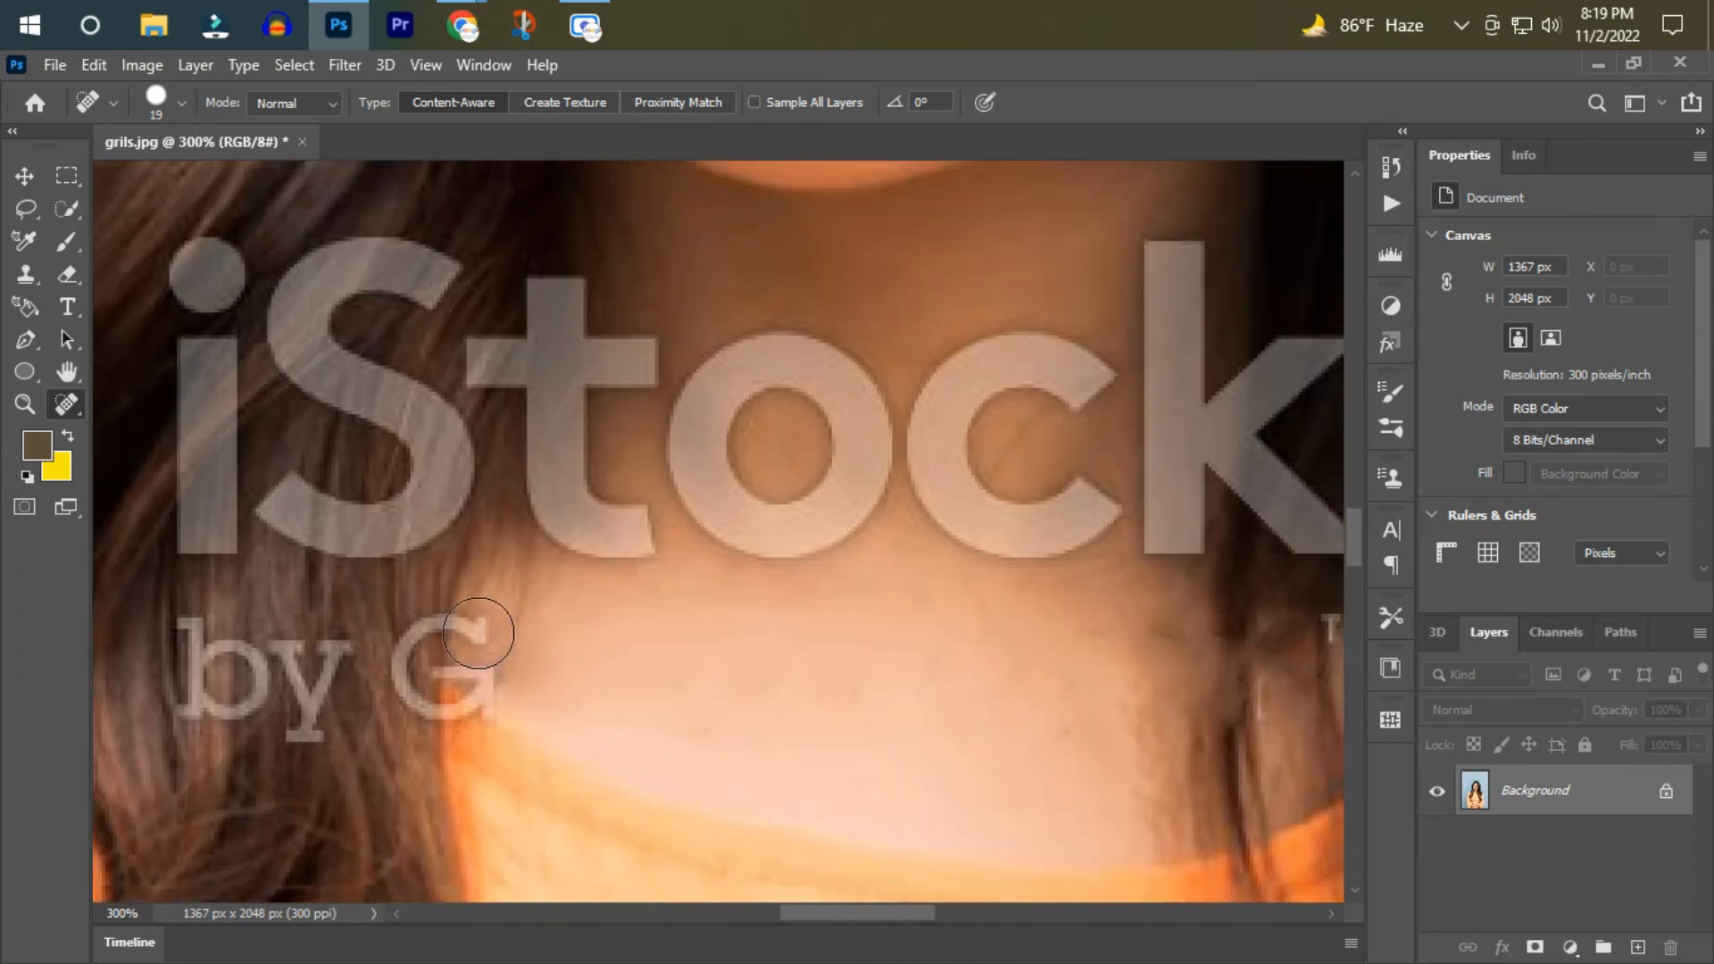
{"action": "left_click", "coordinate": [498, 604]}
{"action": "mouse_move", "coordinate": [192, 679]}
{"action": "left_mouse_down"}
{"action": "mouse_move", "coordinate": [276, 658]}
{"action": "mouse_move", "coordinate": [314, 692]}
{"action": "left_mouse_up"}
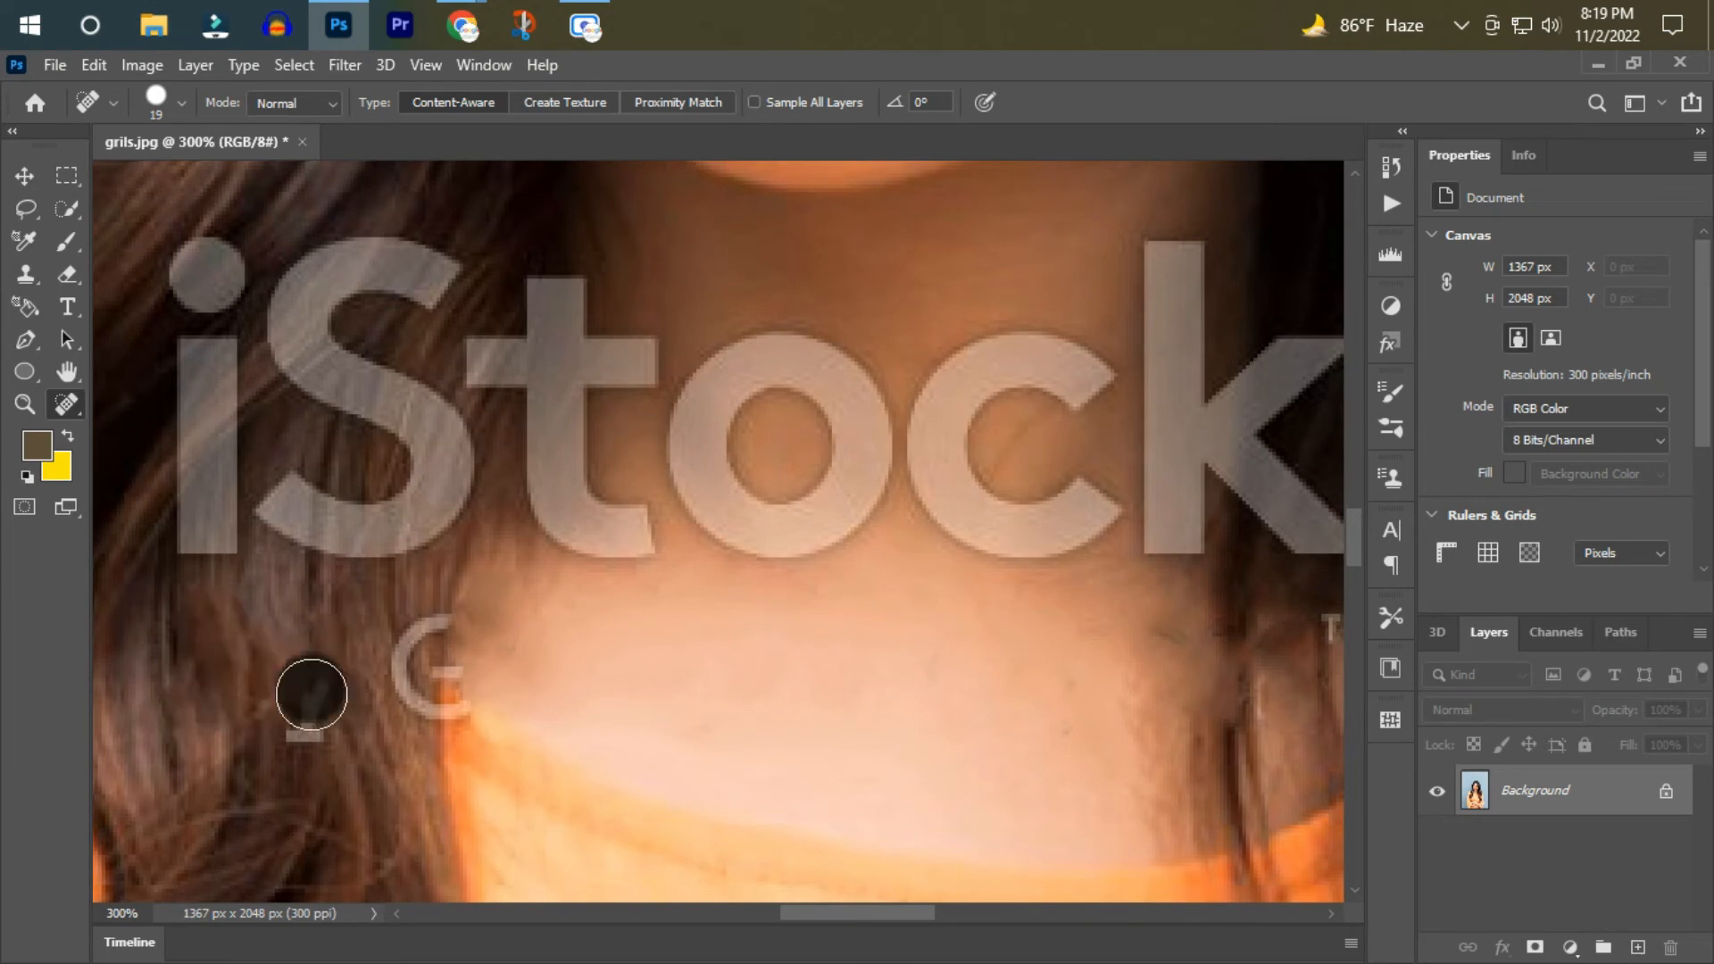
{"action": "left_click", "coordinate": [418, 643]}
Paint out the "iSto" letters of the watermark across the hair and neck with the Spot Healing Brush.
{"action": "scroll", "coordinate": [405, 698], "scroll_direction": "up", "scroll_amount": 2}
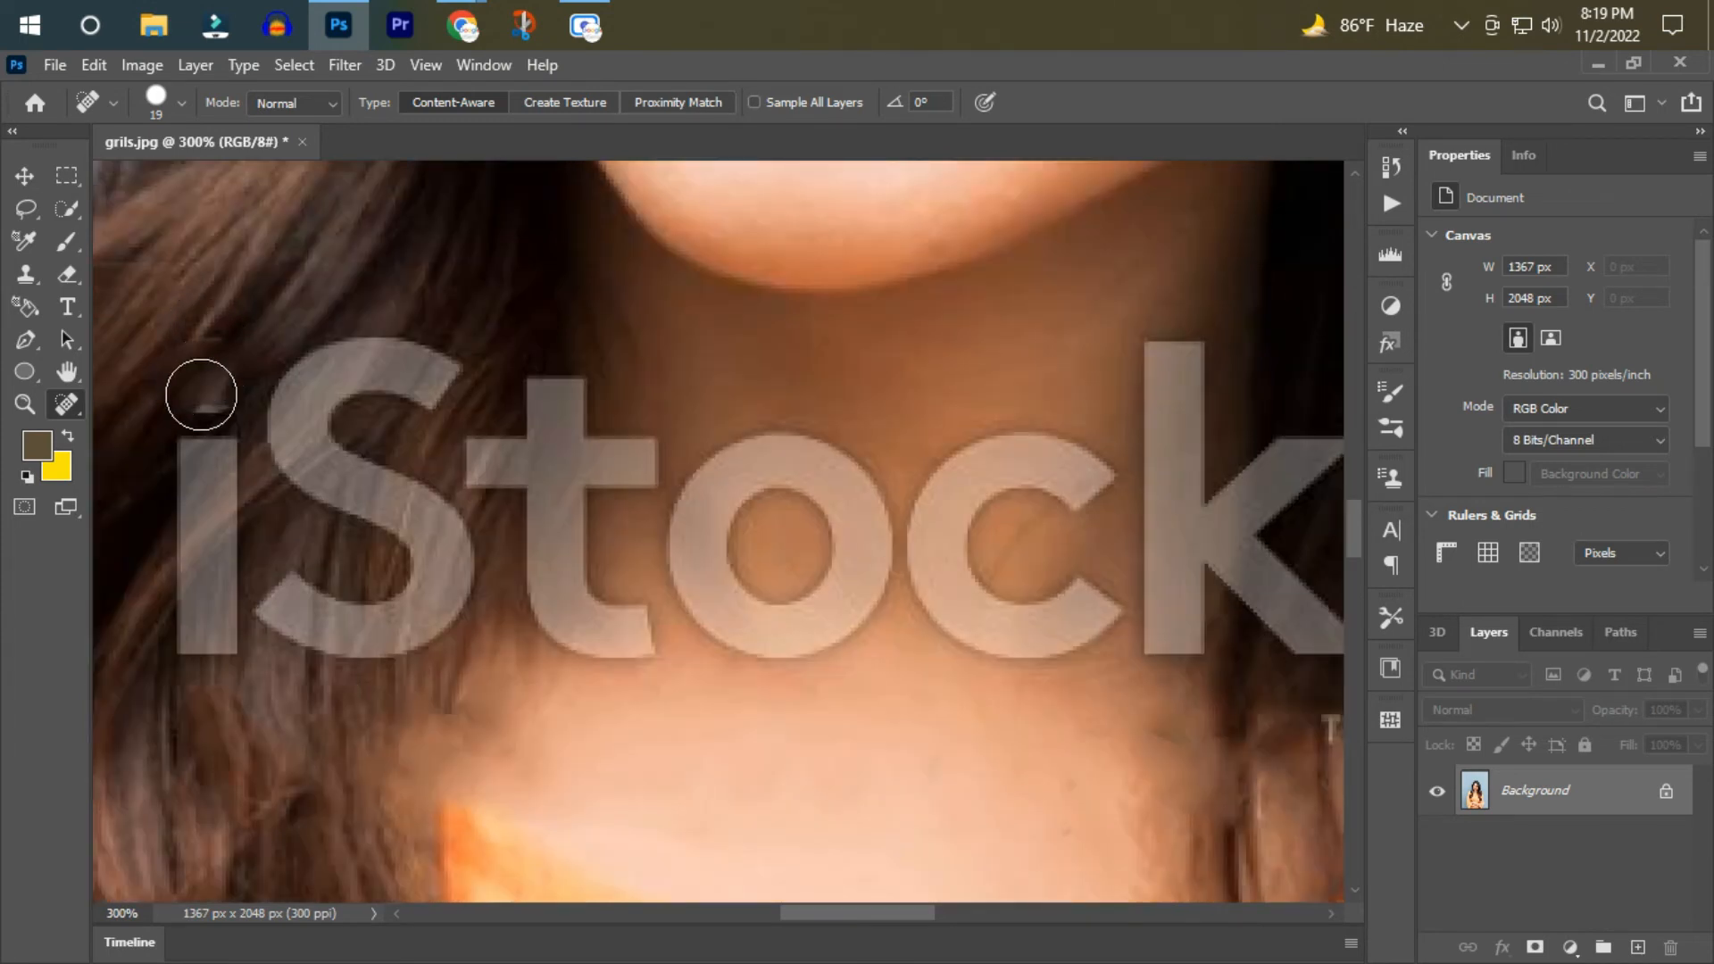
{"action": "left_click_drag", "start_coordinate": [200, 395], "coordinate": [191, 643]}
{"action": "mouse_move", "coordinate": [440, 375]}
{"action": "left_mouse_down"}
{"action": "mouse_move", "coordinate": [388, 363]}
{"action": "mouse_move", "coordinate": [300, 433]}
{"action": "mouse_move", "coordinate": [294, 459]}
{"action": "mouse_move", "coordinate": [399, 512]}
{"action": "mouse_move", "coordinate": [439, 595]}
{"action": "mouse_move", "coordinate": [295, 612]}
{"action": "left_mouse_up"}
{"action": "mouse_move", "coordinate": [555, 337]}
{"action": "left_mouse_down"}
{"action": "mouse_move", "coordinate": [565, 643]}
{"action": "mouse_move", "coordinate": [564, 592]}
{"action": "left_mouse_up"}
{"action": "left_click_drag", "start_coordinate": [632, 482], "coordinate": [469, 480]}
{"action": "mouse_move", "coordinate": [666, 441]}
{"action": "left_mouse_down"}
{"action": "mouse_move", "coordinate": [701, 544]}
{"action": "mouse_move", "coordinate": [855, 580]}
{"action": "mouse_move", "coordinate": [706, 576]}
{"action": "left_mouse_up"}
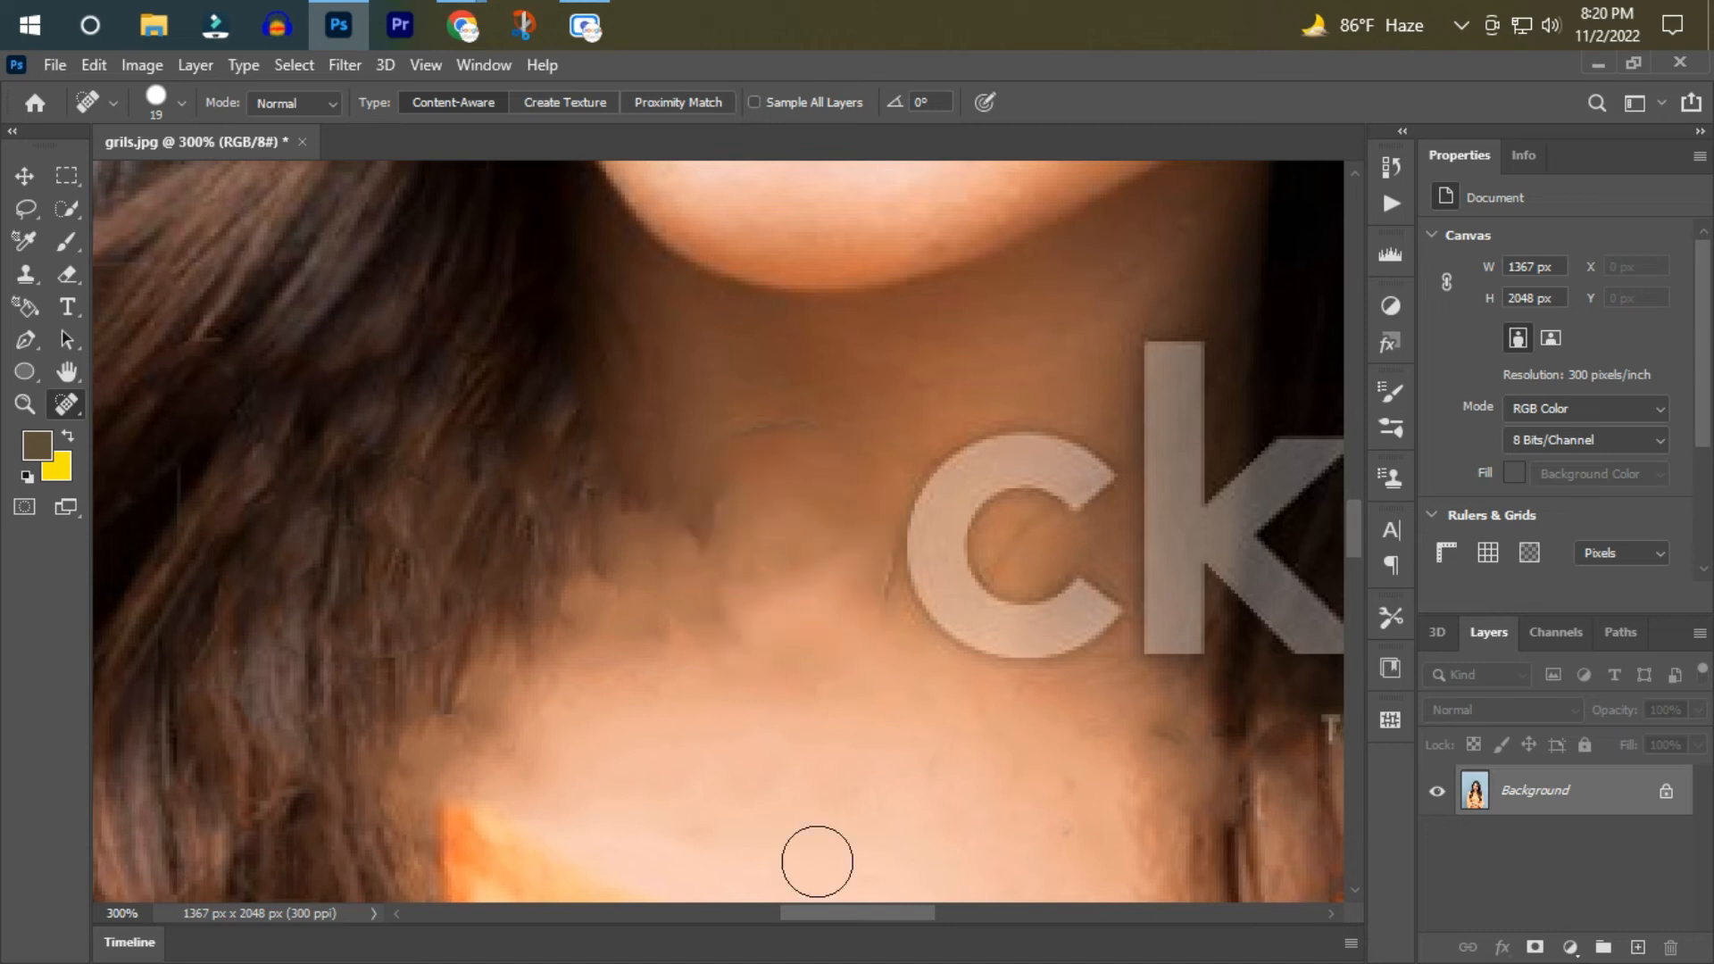
Heal away the "ck" letters and the small "TM" mark over the neck and adjoining hair.
{"action": "scroll", "coordinate": [817, 862], "scroll_direction": "right", "scroll_amount": 5}
{"action": "mouse_move", "coordinate": [589, 466]}
{"action": "left_mouse_down"}
{"action": "mouse_move", "coordinate": [482, 608]}
{"action": "mouse_move", "coordinate": [589, 636]}
{"action": "left_mouse_up"}
{"action": "mouse_move", "coordinate": [689, 293]}
{"action": "left_mouse_down"}
{"action": "mouse_move", "coordinate": [679, 603]}
{"action": "mouse_move", "coordinate": [688, 535]}
{"action": "mouse_move", "coordinate": [829, 459]}
{"action": "mouse_move", "coordinate": [755, 524]}
{"action": "mouse_move", "coordinate": [752, 556]}
{"action": "mouse_move", "coordinate": [861, 656]}
{"action": "left_mouse_up"}
{"action": "left_click_drag", "start_coordinate": [580, 452], "coordinate": [600, 625]}
{"action": "left_click_drag", "start_coordinate": [642, 344], "coordinate": [641, 416]}
{"action": "left_click_drag", "start_coordinate": [600, 545], "coordinate": [478, 603]}
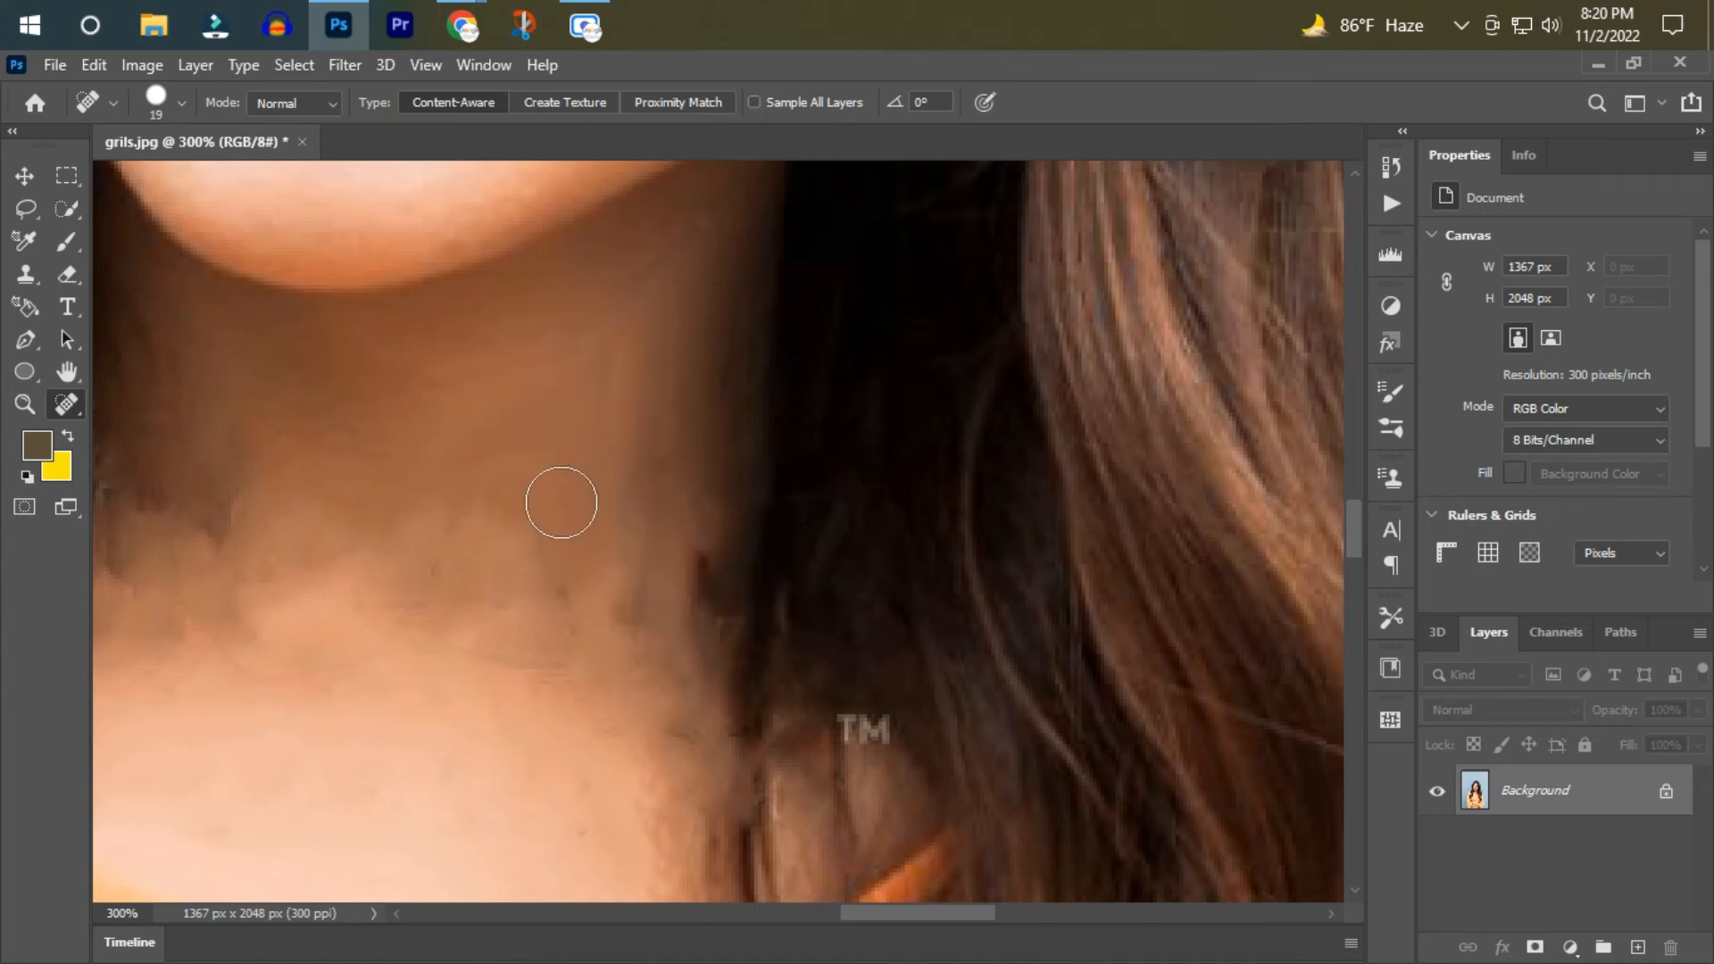
{"action": "left_click_drag", "start_coordinate": [821, 775], "coordinate": [800, 801]}
Paint out the "i" and most of the "S" of the watermark on the shirt hem below the crossed arms at 300% zoom.
{"action": "scroll", "coordinate": [598, 704], "scroll_direction": "down", "scroll_amount": 8}
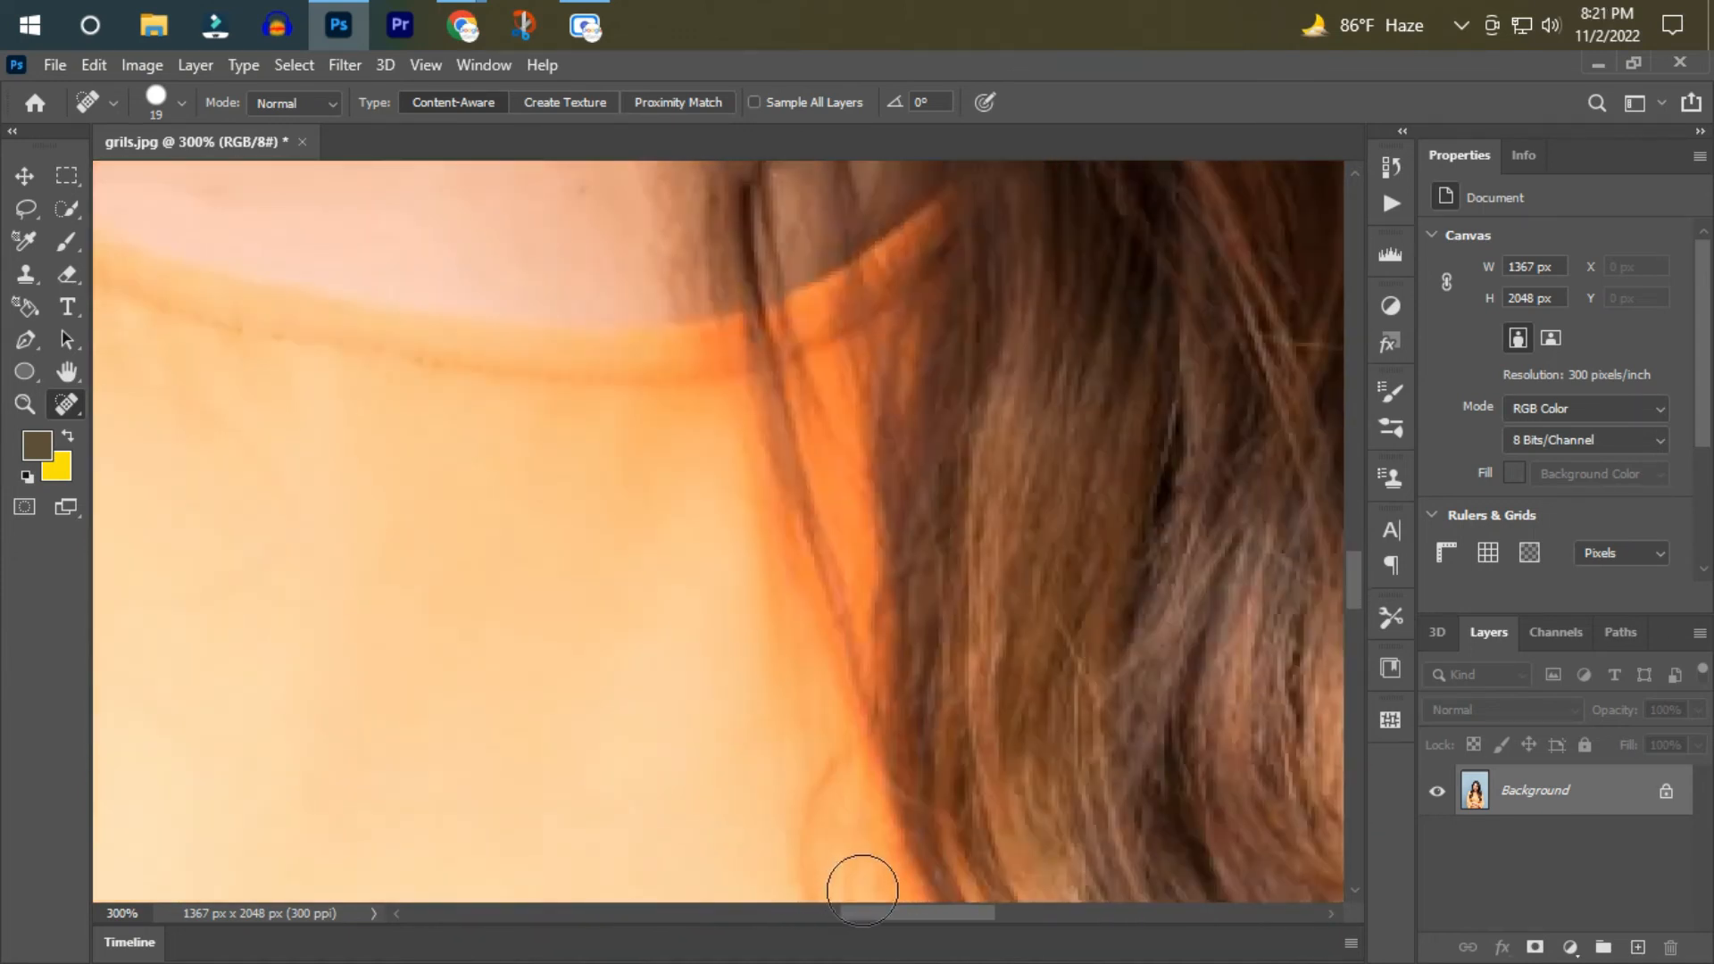
{"action": "left_click", "coordinate": [25, 404]}
{"action": "left_click_drag", "start_coordinate": [878, 912], "coordinate": [810, 913]}
{"action": "scroll", "coordinate": [897, 723], "scroll_direction": "down", "scroll_amount": 10}
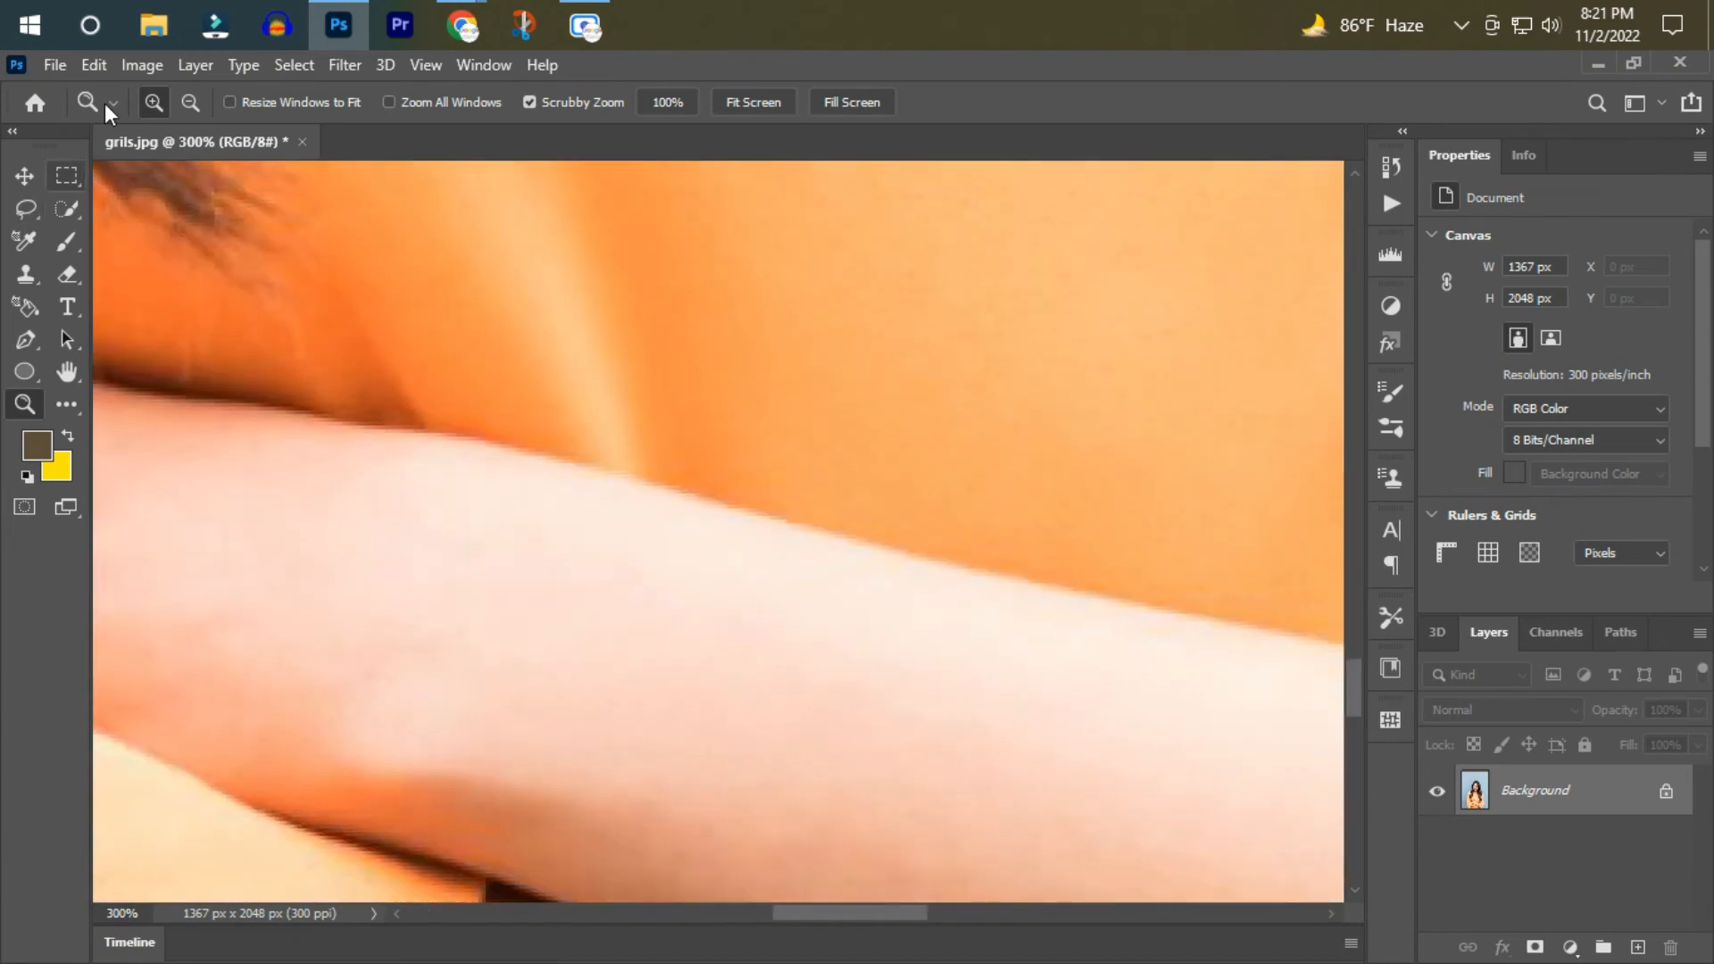
{"action": "left_click", "coordinate": [190, 103]}
{"action": "double_click", "coordinate": [830, 493]}
{"action": "scroll", "coordinate": [830, 527], "scroll_direction": "down", "scroll_amount": 3}
{"action": "left_click", "coordinate": [153, 103]}
{"action": "double_click", "coordinate": [765, 600]}
{"action": "scroll", "coordinate": [785, 720], "scroll_direction": "down", "scroll_amount": 4}
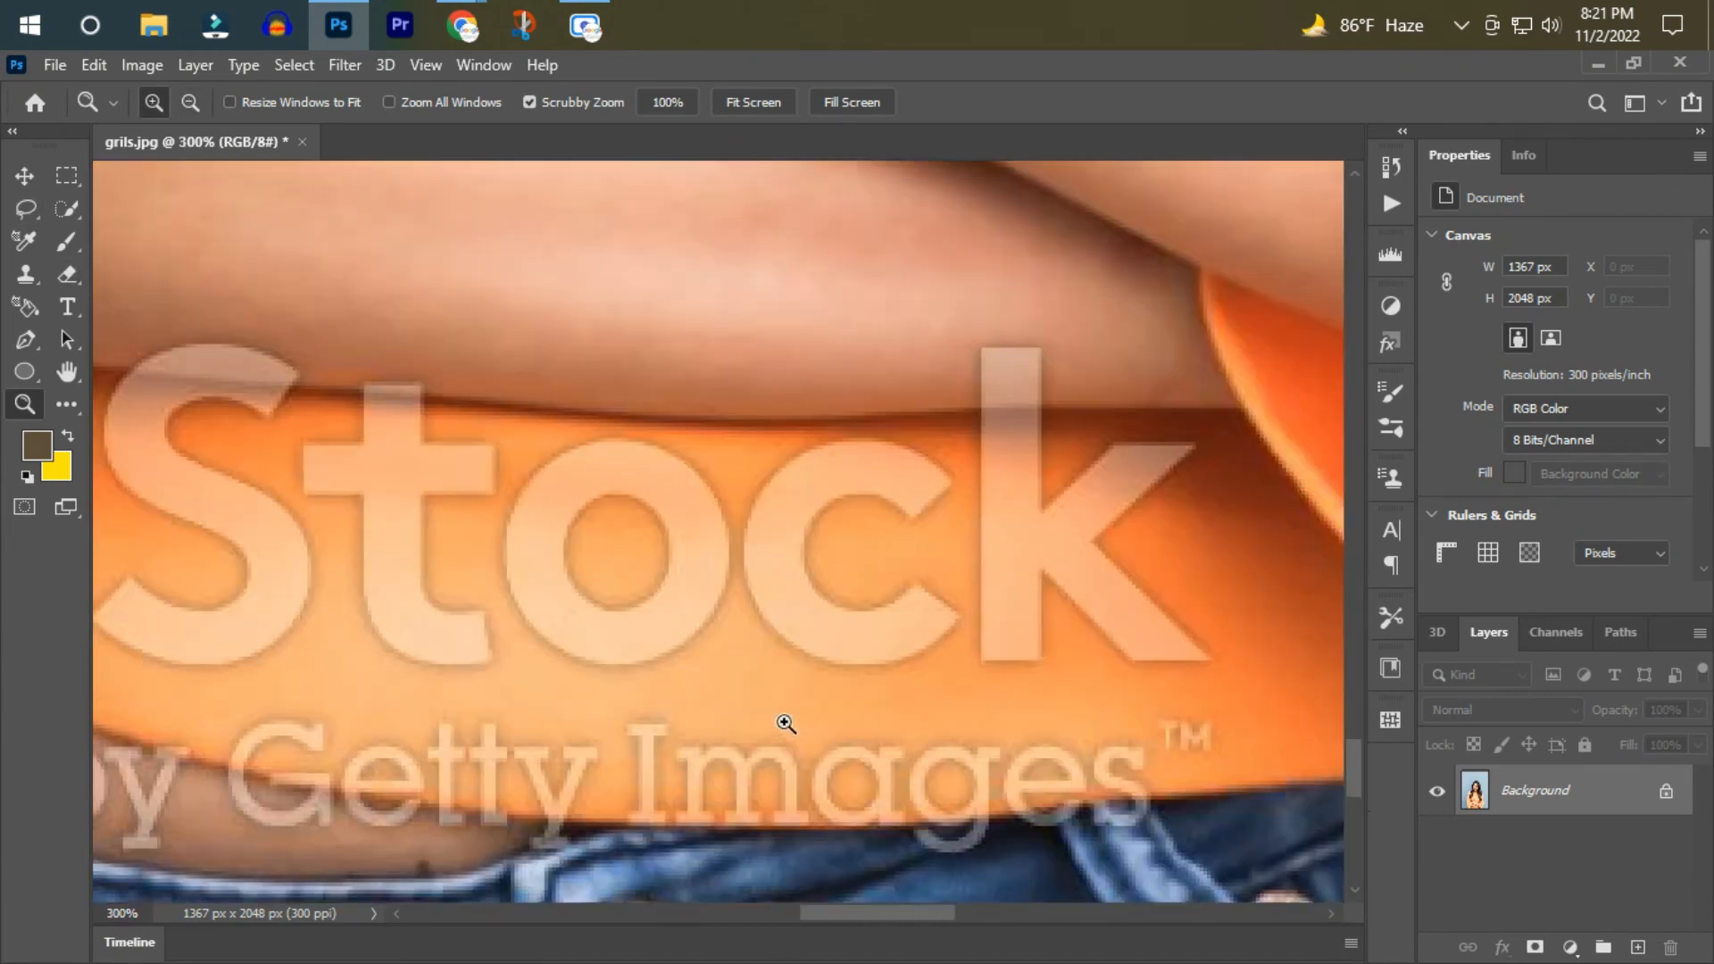
{"action": "left_click_drag", "start_coordinate": [844, 912], "coordinate": [820, 912]}
{"action": "left_click", "coordinate": [67, 402]}
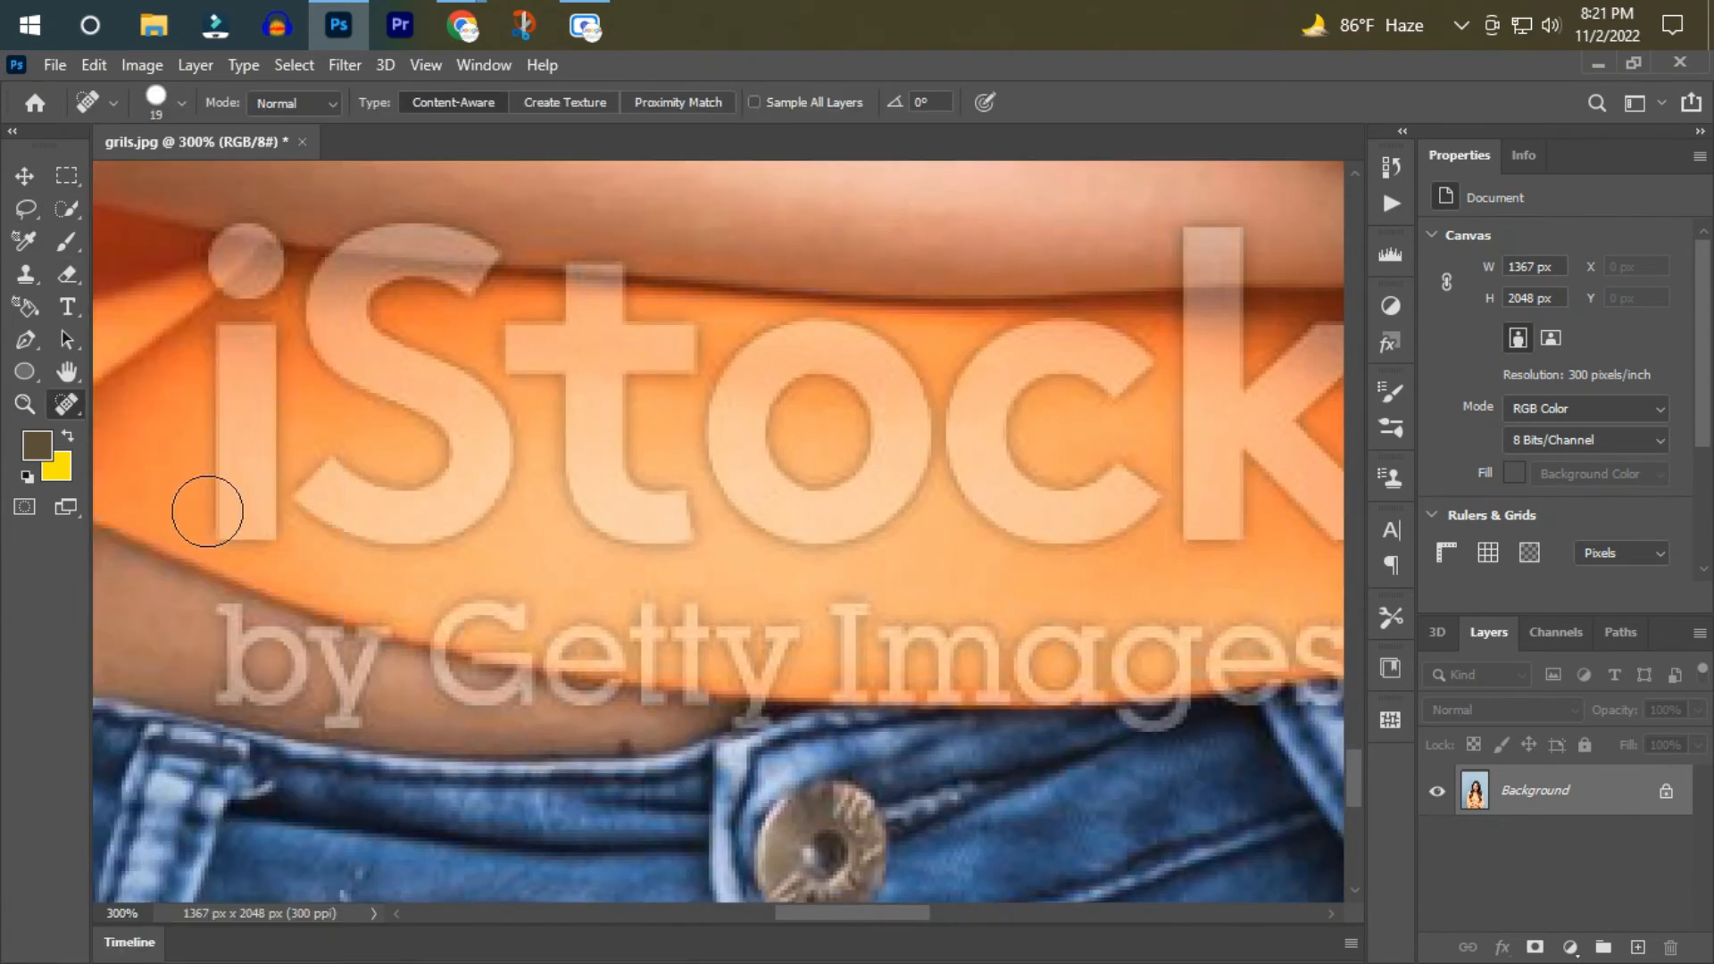
{"action": "scroll", "coordinate": [254, 297], "scroll_direction": "up", "scroll_amount": 1}
{"action": "mouse_move", "coordinate": [247, 323]}
{"action": "left_mouse_down"}
{"action": "mouse_move", "coordinate": [242, 536]}
{"action": "mouse_move", "coordinate": [370, 540]}
{"action": "mouse_move", "coordinate": [473, 446]}
{"action": "mouse_move", "coordinate": [330, 343]}
{"action": "mouse_move", "coordinate": [335, 312]}
{"action": "left_mouse_up"}
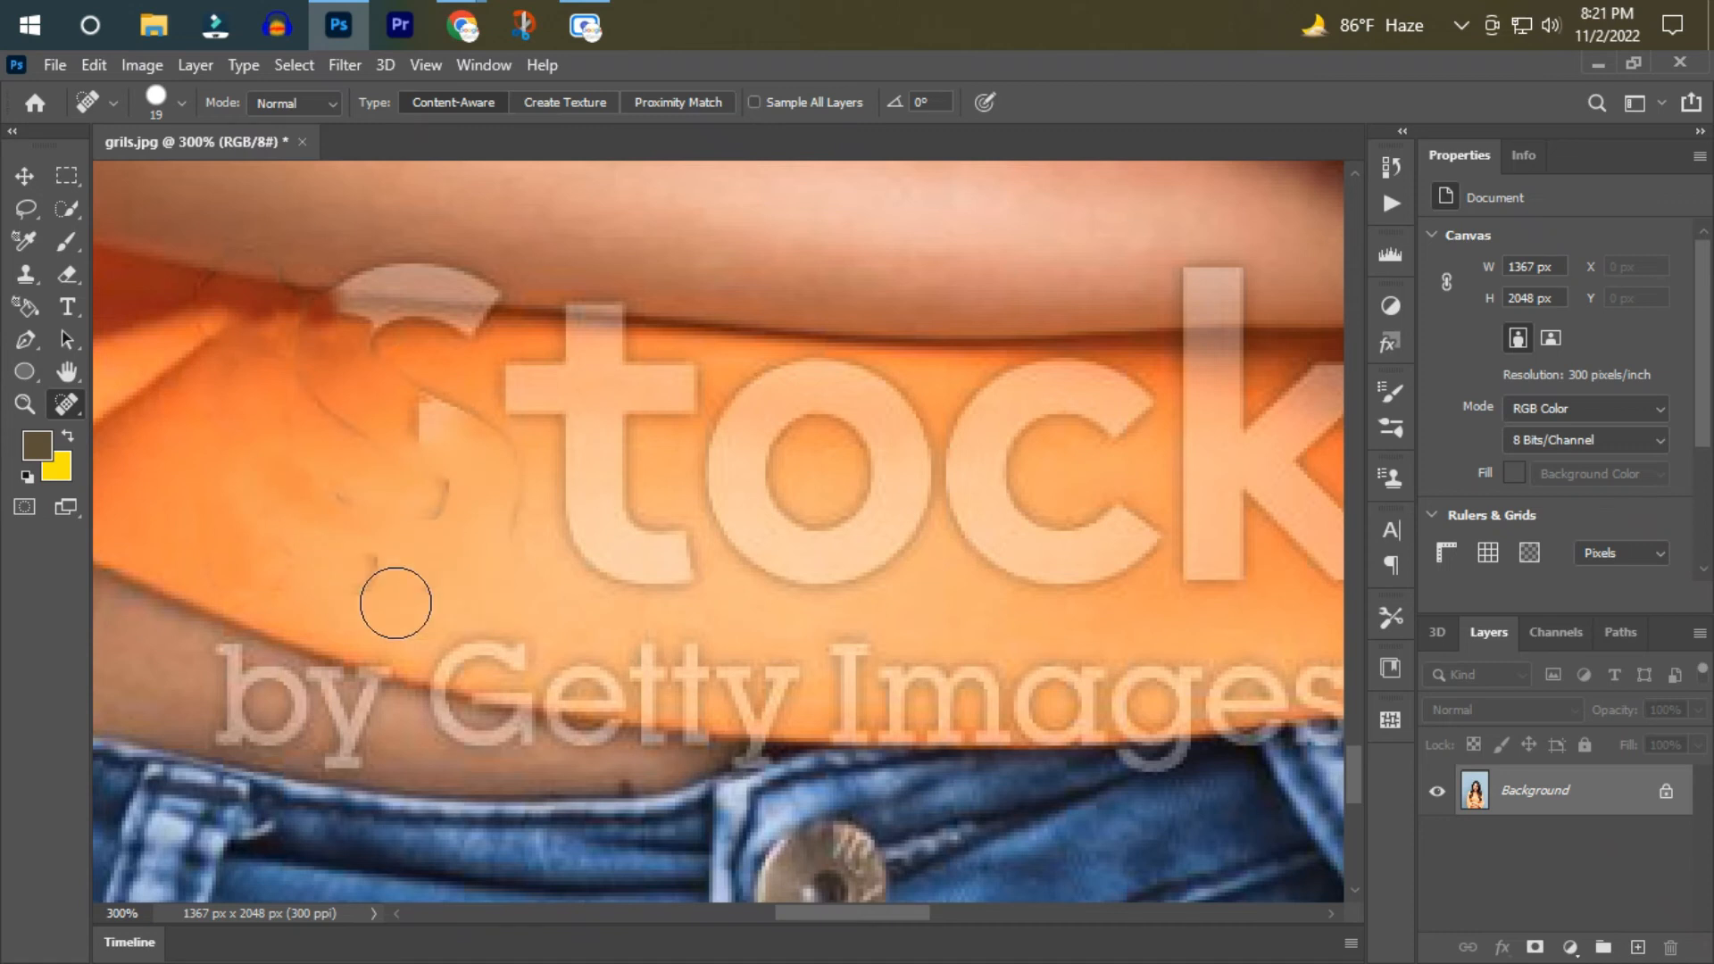
Heal away the rest of the "S" and the "t" on the shirt hem, including the fragments along the forearm edge.
{"action": "mouse_move", "coordinate": [428, 423]}
{"action": "left_mouse_down"}
{"action": "mouse_move", "coordinate": [457, 551]}
{"action": "mouse_move", "coordinate": [357, 508]}
{"action": "left_mouse_up"}
{"action": "scroll", "coordinate": [344, 536], "scroll_direction": "up", "scroll_amount": 1}
{"action": "left_click_drag", "start_coordinate": [316, 410], "coordinate": [452, 410]}
{"action": "left_click_drag", "start_coordinate": [560, 327], "coordinate": [384, 359]}
{"action": "mouse_move", "coordinate": [411, 425]}
{"action": "left_mouse_down"}
{"action": "mouse_move", "coordinate": [497, 429]}
{"action": "mouse_move", "coordinate": [522, 479]}
{"action": "mouse_move", "coordinate": [683, 641]}
{"action": "left_mouse_up"}
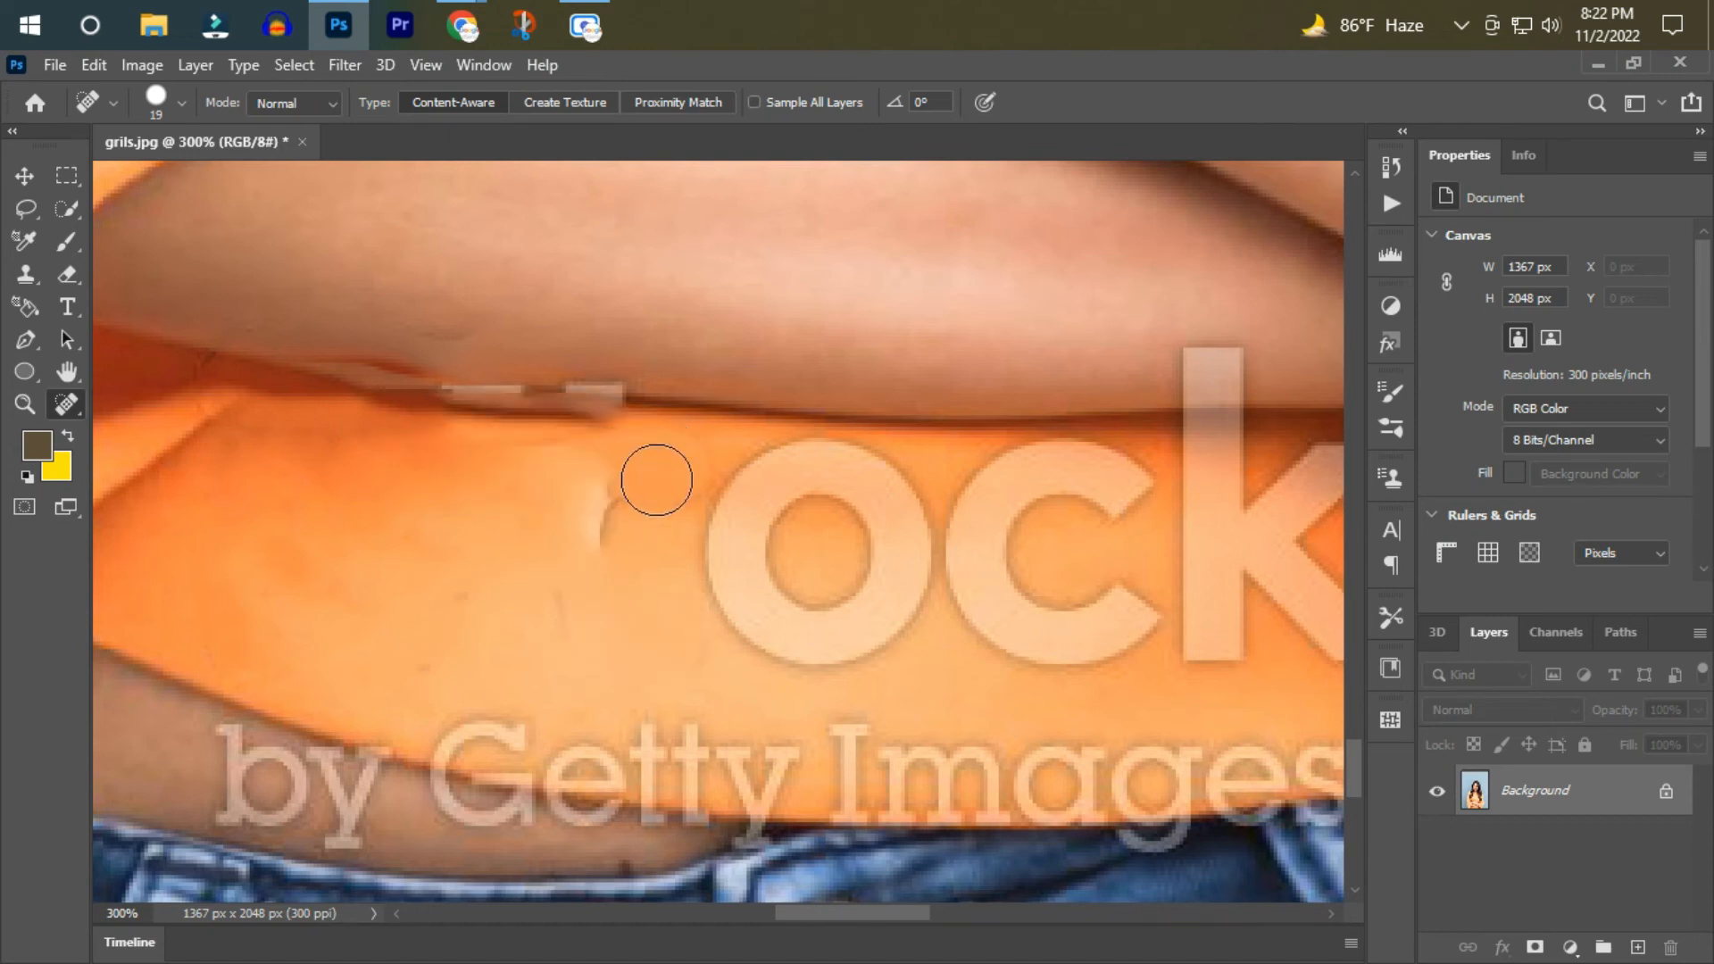
{"action": "left_click_drag", "start_coordinate": [591, 420], "coordinate": [444, 394]}
Paint out the "o" of the watermark on the shirt hem with the Spot Healing Brush.
{"action": "scroll", "coordinate": [578, 581], "scroll_direction": "down", "scroll_amount": 1}
{"action": "mouse_move", "coordinate": [734, 432]}
{"action": "left_mouse_down"}
{"action": "mouse_move", "coordinate": [844, 380]}
{"action": "mouse_move", "coordinate": [906, 429]}
{"action": "mouse_move", "coordinate": [837, 542]}
{"action": "mouse_move", "coordinate": [728, 526]}
{"action": "left_mouse_up"}
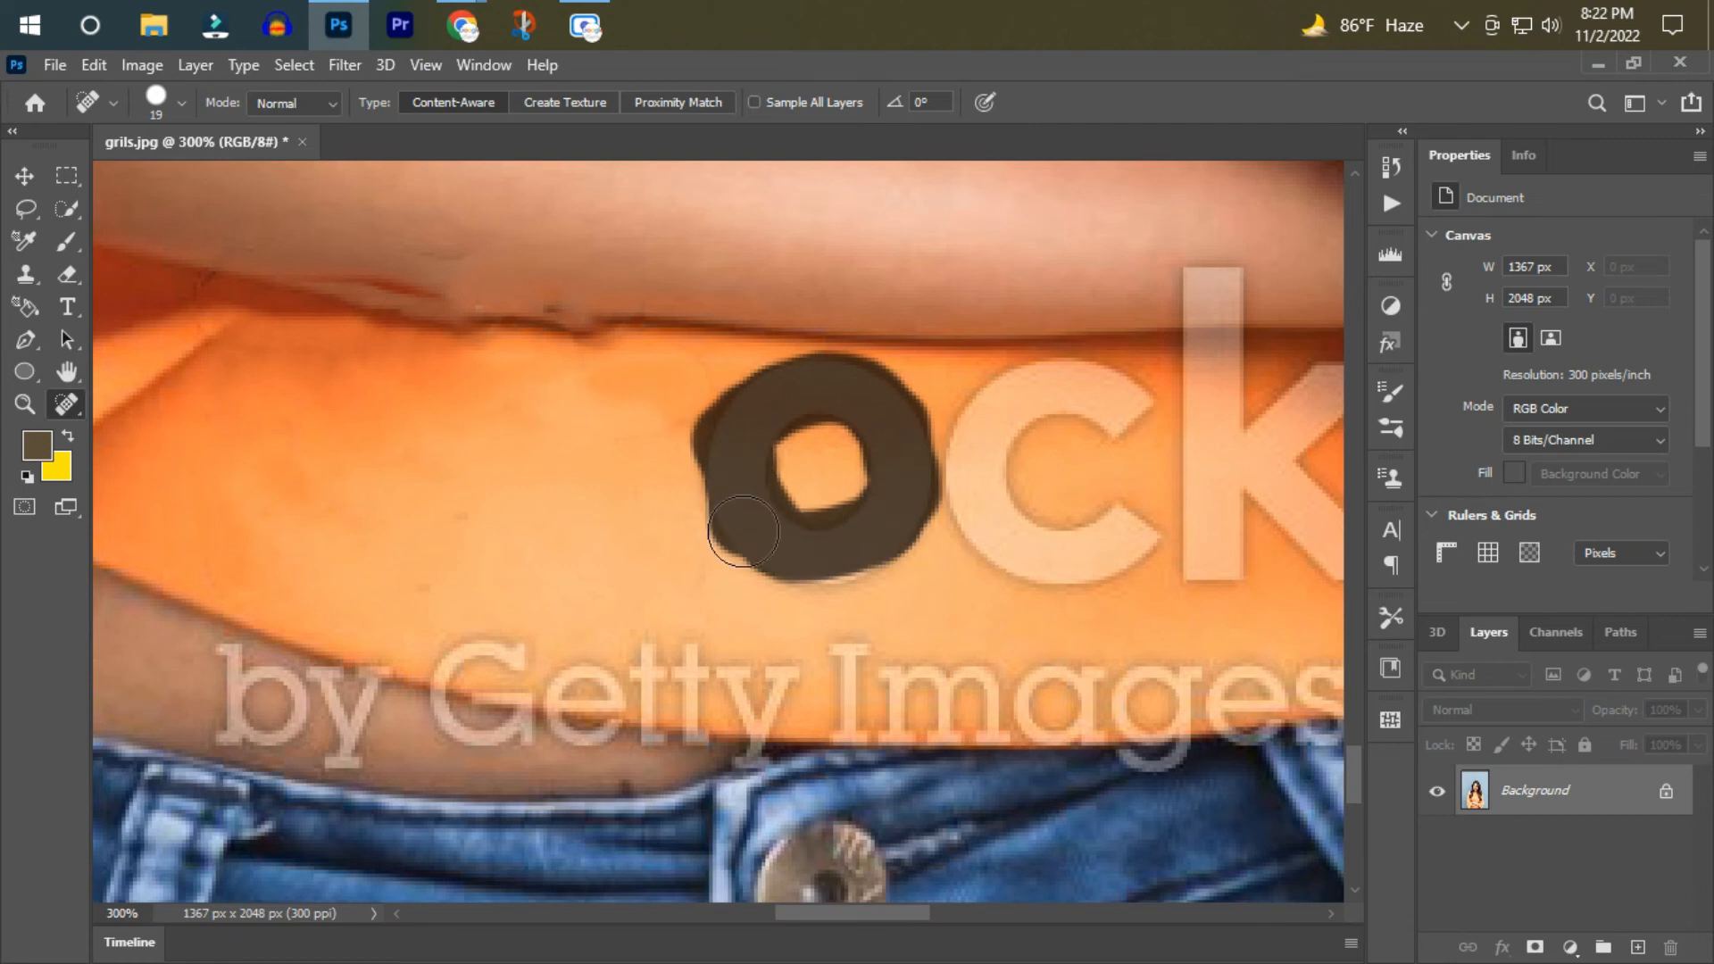
{"action": "left_click_drag", "start_coordinate": [775, 454], "coordinate": [916, 482]}
{"action": "left_click_drag", "start_coordinate": [710, 438], "coordinate": [849, 527]}
Heal away the "c" and the lower part of the "k" on the orange shirt hem and smooth the surrounding fabric.
{"action": "left_click_drag", "start_coordinate": [807, 914], "coordinate": [853, 915]}
{"action": "mouse_move", "coordinate": [1089, 563]}
{"action": "left_mouse_down"}
{"action": "mouse_move", "coordinate": [884, 456]}
{"action": "mouse_move", "coordinate": [850, 408]}
{"action": "mouse_move", "coordinate": [841, 580]}
{"action": "left_mouse_up"}
{"action": "left_click_drag", "start_coordinate": [1010, 585], "coordinate": [982, 571]}
{"action": "mouse_move", "coordinate": [983, 571]}
{"action": "left_mouse_down"}
{"action": "mouse_move", "coordinate": [865, 574]}
{"action": "mouse_move", "coordinate": [919, 527]}
{"action": "left_mouse_up"}
{"action": "mouse_move", "coordinate": [933, 433]}
{"action": "left_mouse_down"}
{"action": "mouse_move", "coordinate": [823, 459]}
{"action": "mouse_move", "coordinate": [816, 517]}
{"action": "left_mouse_up"}
{"action": "mouse_move", "coordinate": [542, 500]}
{"action": "left_mouse_down"}
{"action": "mouse_move", "coordinate": [591, 448]}
{"action": "mouse_move", "coordinate": [741, 393]}
{"action": "left_mouse_up"}
{"action": "mouse_move", "coordinate": [574, 414]}
{"action": "left_mouse_down"}
{"action": "mouse_move", "coordinate": [644, 546]}
{"action": "mouse_move", "coordinate": [707, 453]}
{"action": "left_mouse_up"}
{"action": "left_click_drag", "start_coordinate": [681, 556], "coordinate": [826, 543]}
{"action": "left_click_drag", "start_coordinate": [823, 507], "coordinate": [895, 512]}
Heal away the top of the "k" where it overlaps the forearm and the upper edge of the hem.
{"action": "scroll", "coordinate": [1087, 632], "scroll_direction": "up", "scroll_amount": 1}
{"action": "mouse_move", "coordinate": [701, 454]}
{"action": "left_mouse_down"}
{"action": "mouse_move", "coordinate": [852, 454]}
{"action": "mouse_move", "coordinate": [893, 474]}
{"action": "left_mouse_up"}
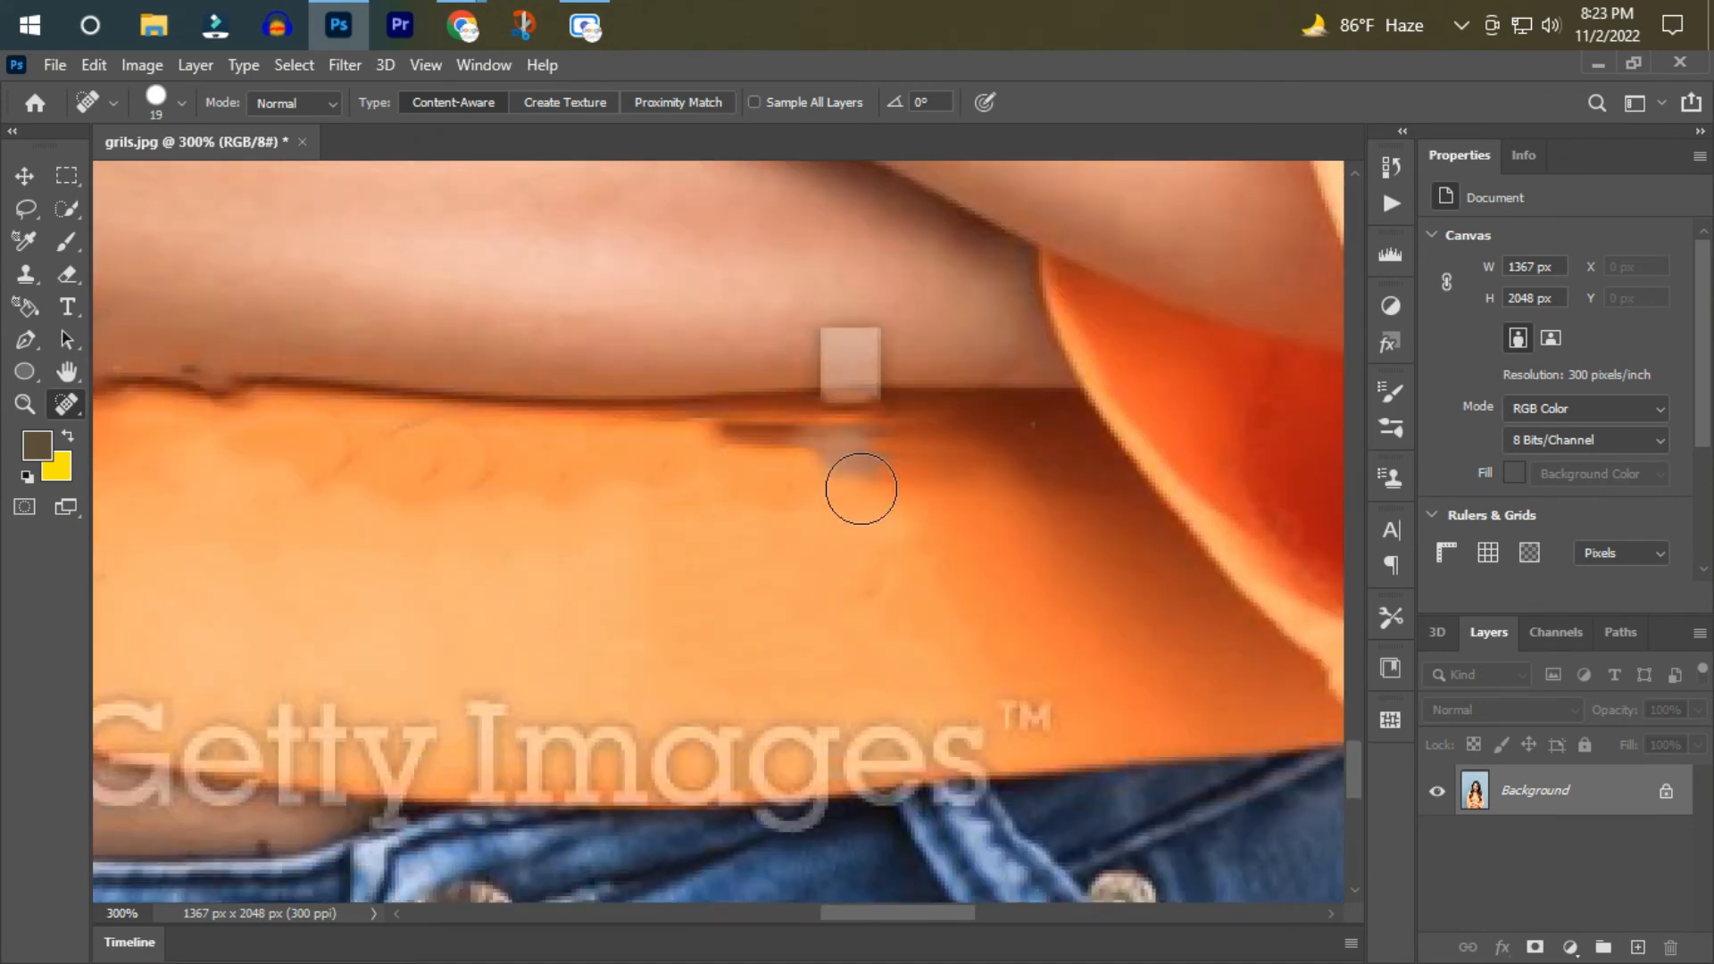
{"action": "scroll", "coordinate": [595, 573], "scroll_direction": "up", "scroll_amount": 2}
{"action": "left_click_drag", "start_coordinate": [762, 452], "coordinate": [902, 464]}
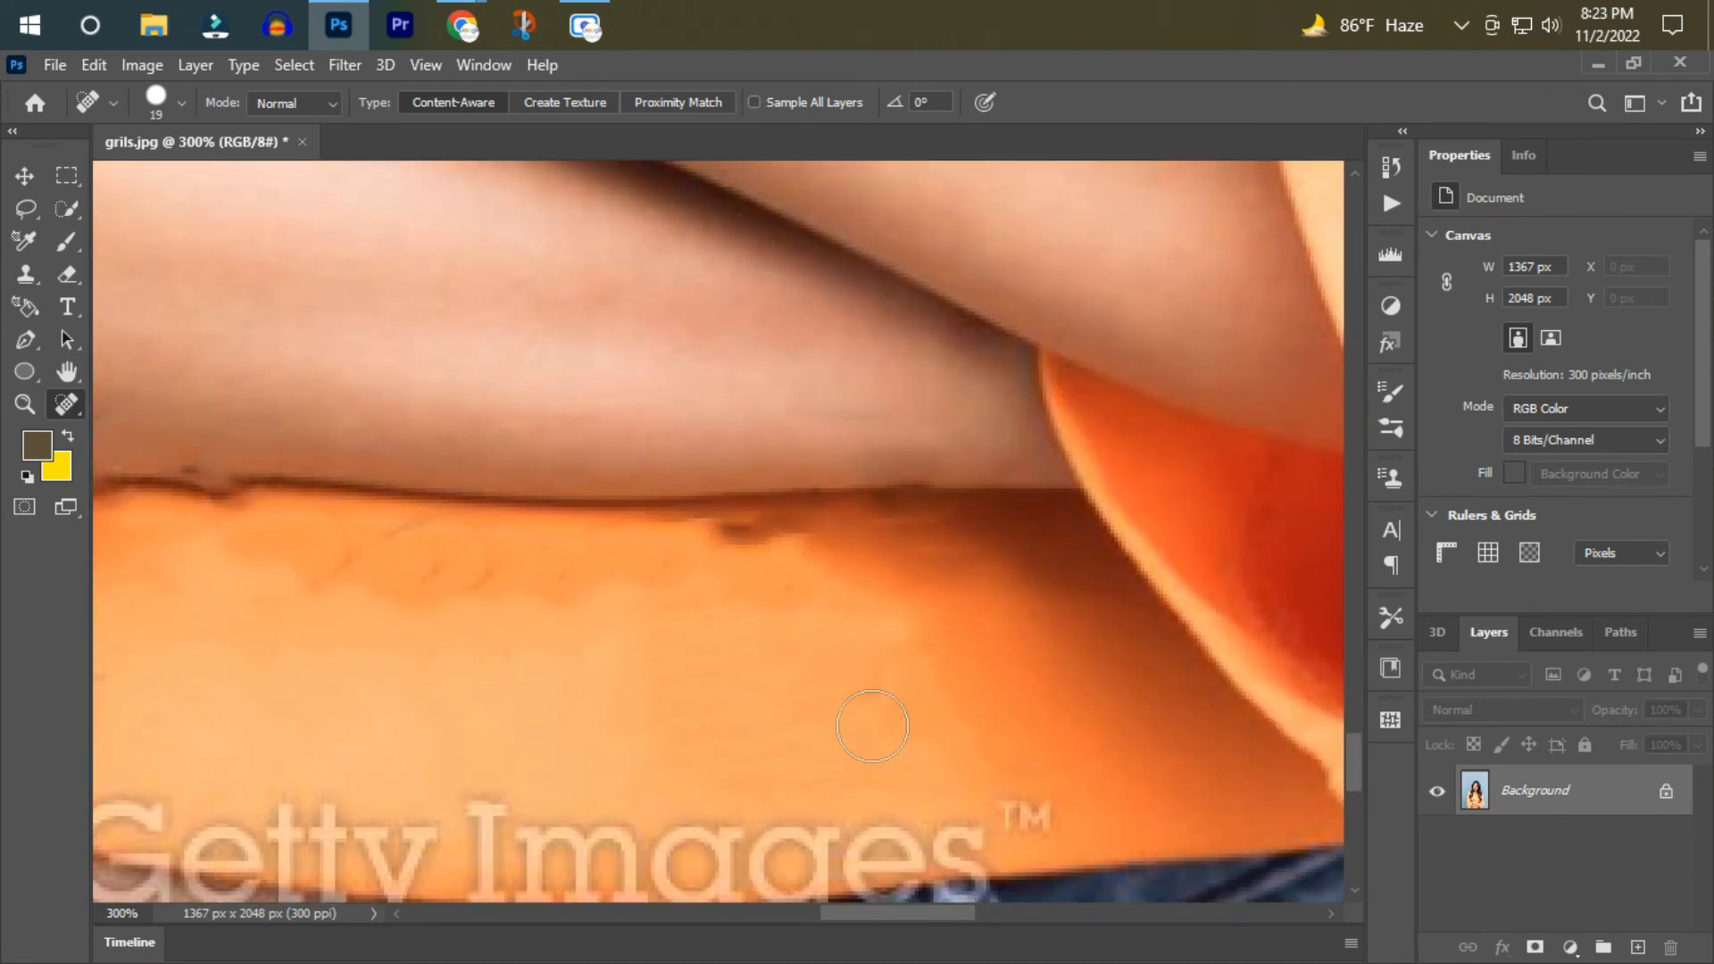
Paint out the part of the "Getty Images" watermark line that lies on the shirt above the jeans waistband.
{"action": "scroll", "coordinate": [873, 726], "scroll_direction": "down", "scroll_amount": 5}
{"action": "left_click_drag", "start_coordinate": [857, 576], "coordinate": [514, 576]}
{"action": "mouse_move", "coordinate": [872, 577]}
{"action": "left_mouse_down"}
{"action": "mouse_move", "coordinate": [574, 607]}
{"action": "mouse_move", "coordinate": [178, 573]}
{"action": "left_mouse_up"}
{"action": "left_click_drag", "start_coordinate": [824, 912], "coordinate": [790, 911]}
{"action": "left_click_drag", "start_coordinate": [555, 577], "coordinate": [386, 572]}
{"action": "mouse_move", "coordinate": [311, 656]}
{"action": "left_mouse_down"}
{"action": "mouse_move", "coordinate": [276, 606]}
{"action": "mouse_move", "coordinate": [265, 633]}
{"action": "mouse_move", "coordinate": [237, 629]}
{"action": "left_mouse_up"}
{"action": "key", "text": "ctrl+z"}
{"action": "left_click_drag", "start_coordinate": [807, 913], "coordinate": [795, 912]}
{"action": "left_click_drag", "start_coordinate": [191, 555], "coordinate": [292, 566]}
{"action": "key", "text": "ctrl+z"}
{"action": "key", "text": "ctrl+z"}
Heal away the "by" letters and the remaining letter fragments along the shirt's bottom edge and the jeans waistband.
{"action": "mouse_move", "coordinate": [177, 573]}
{"action": "left_mouse_down"}
{"action": "mouse_move", "coordinate": [373, 643]}
{"action": "mouse_move", "coordinate": [238, 579]}
{"action": "mouse_move", "coordinate": [509, 651]}
{"action": "left_mouse_up"}
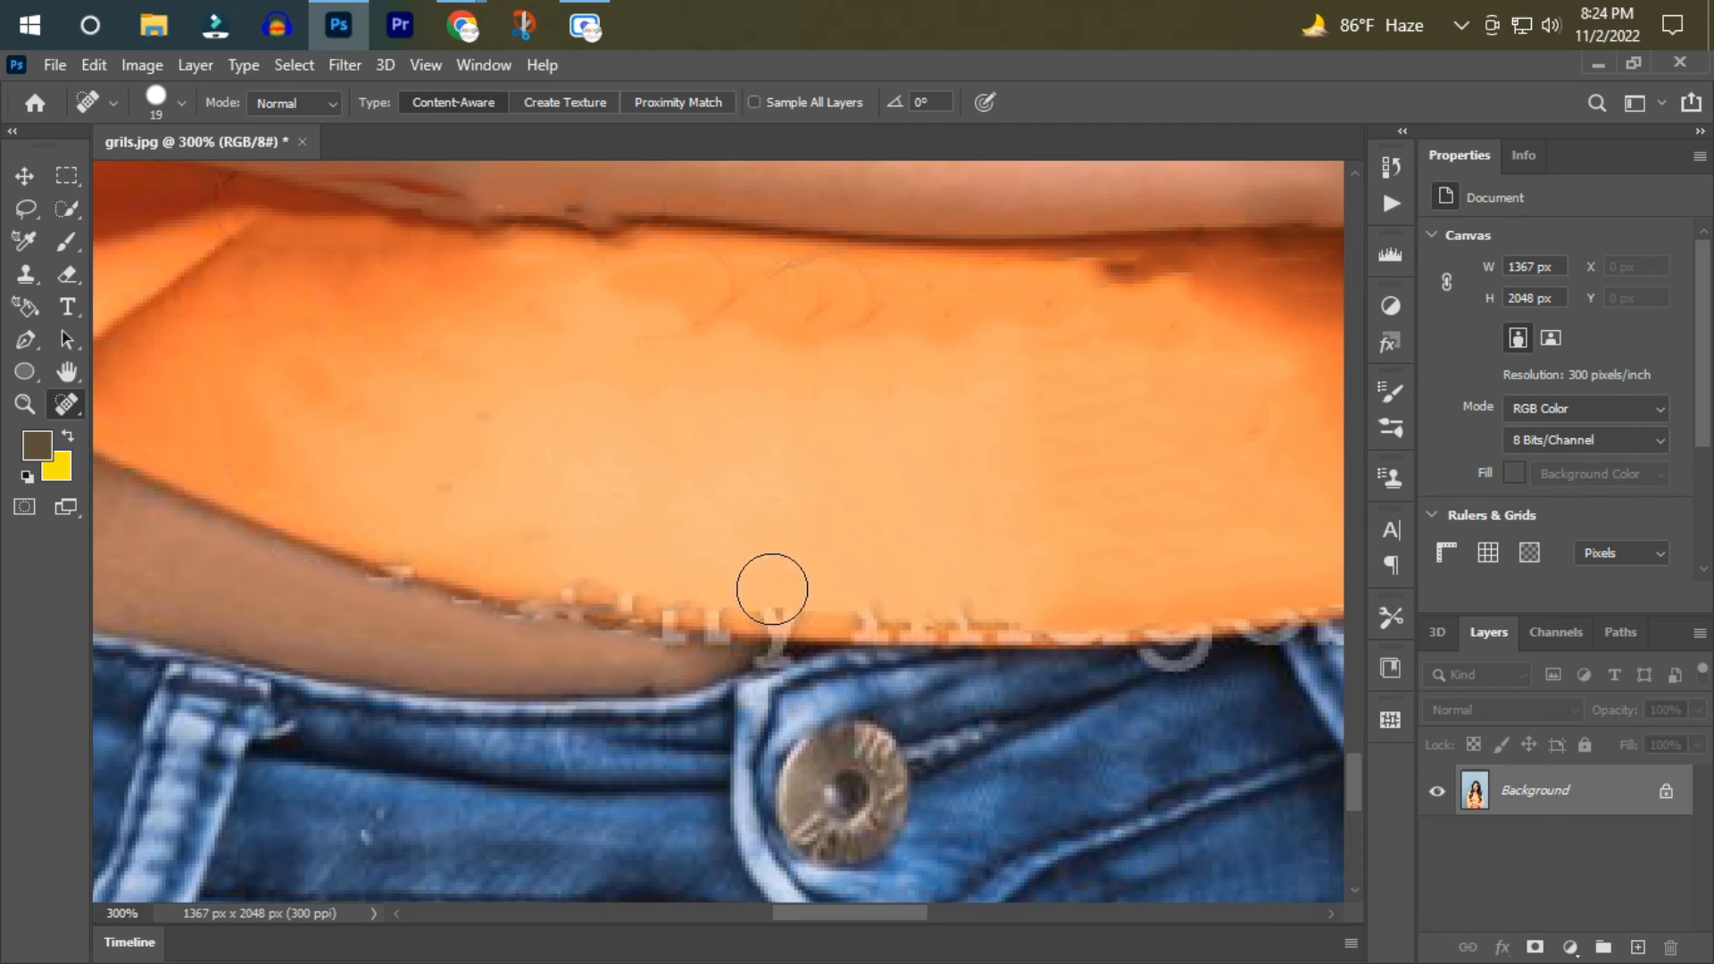
{"action": "left_click_drag", "start_coordinate": [773, 589], "coordinate": [661, 605]}
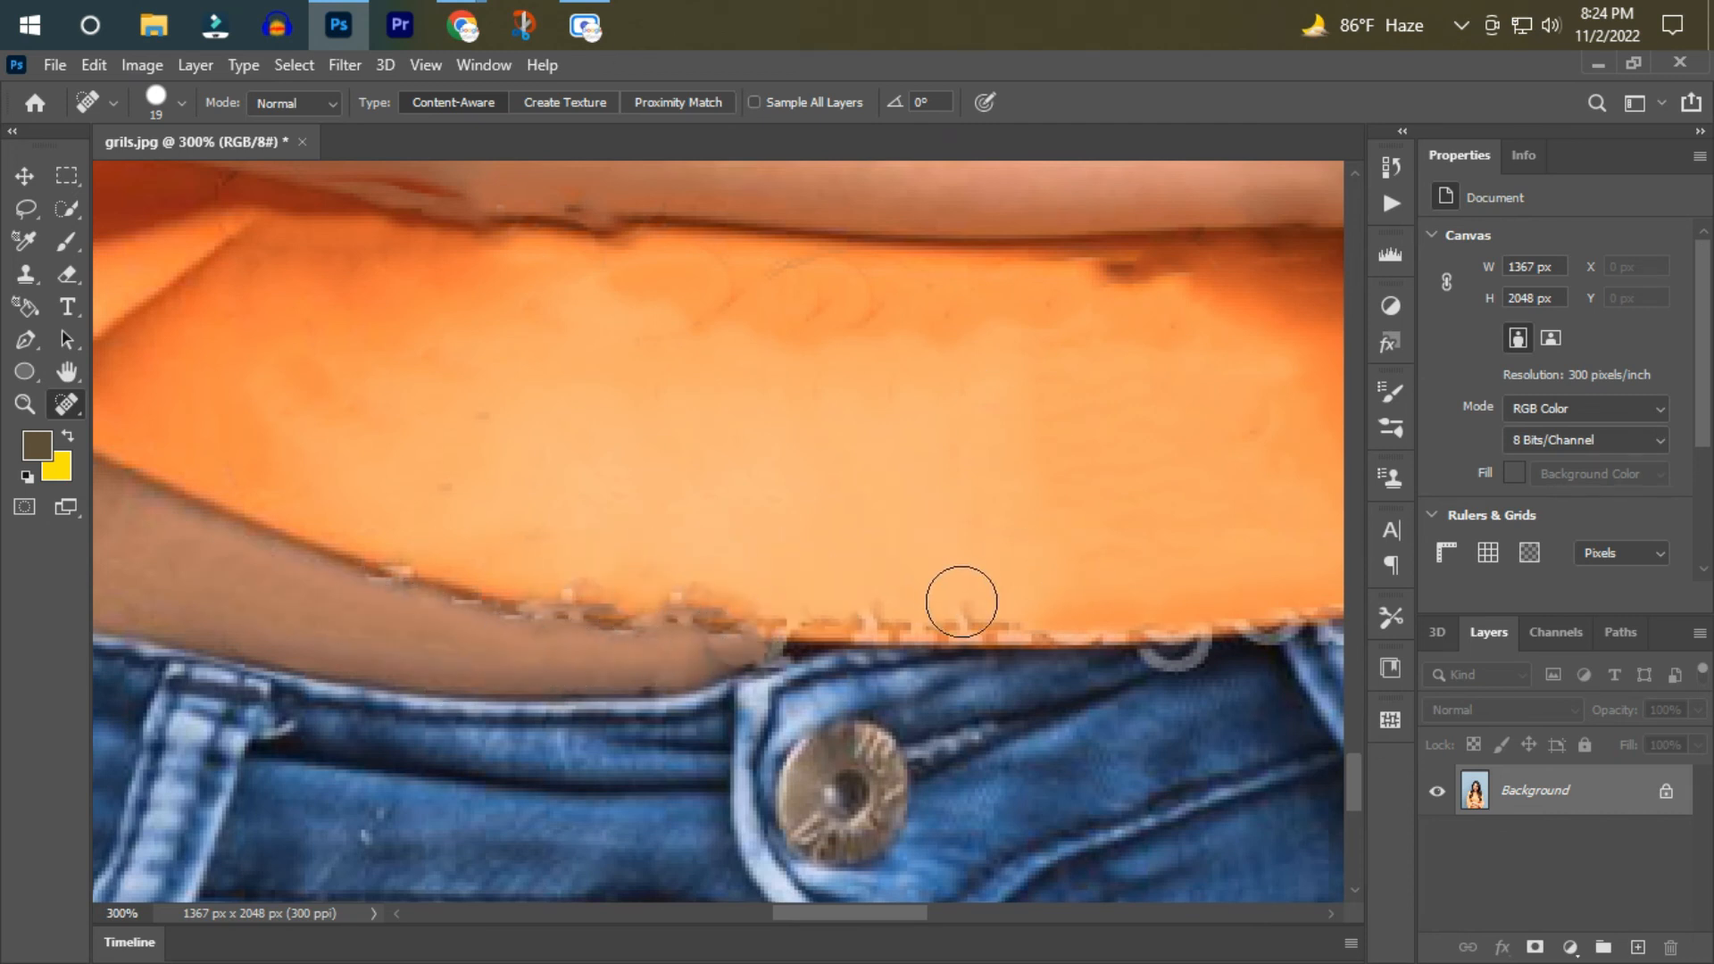
{"action": "scroll", "coordinate": [1194, 679], "scroll_direction": "right", "scroll_amount": 3}
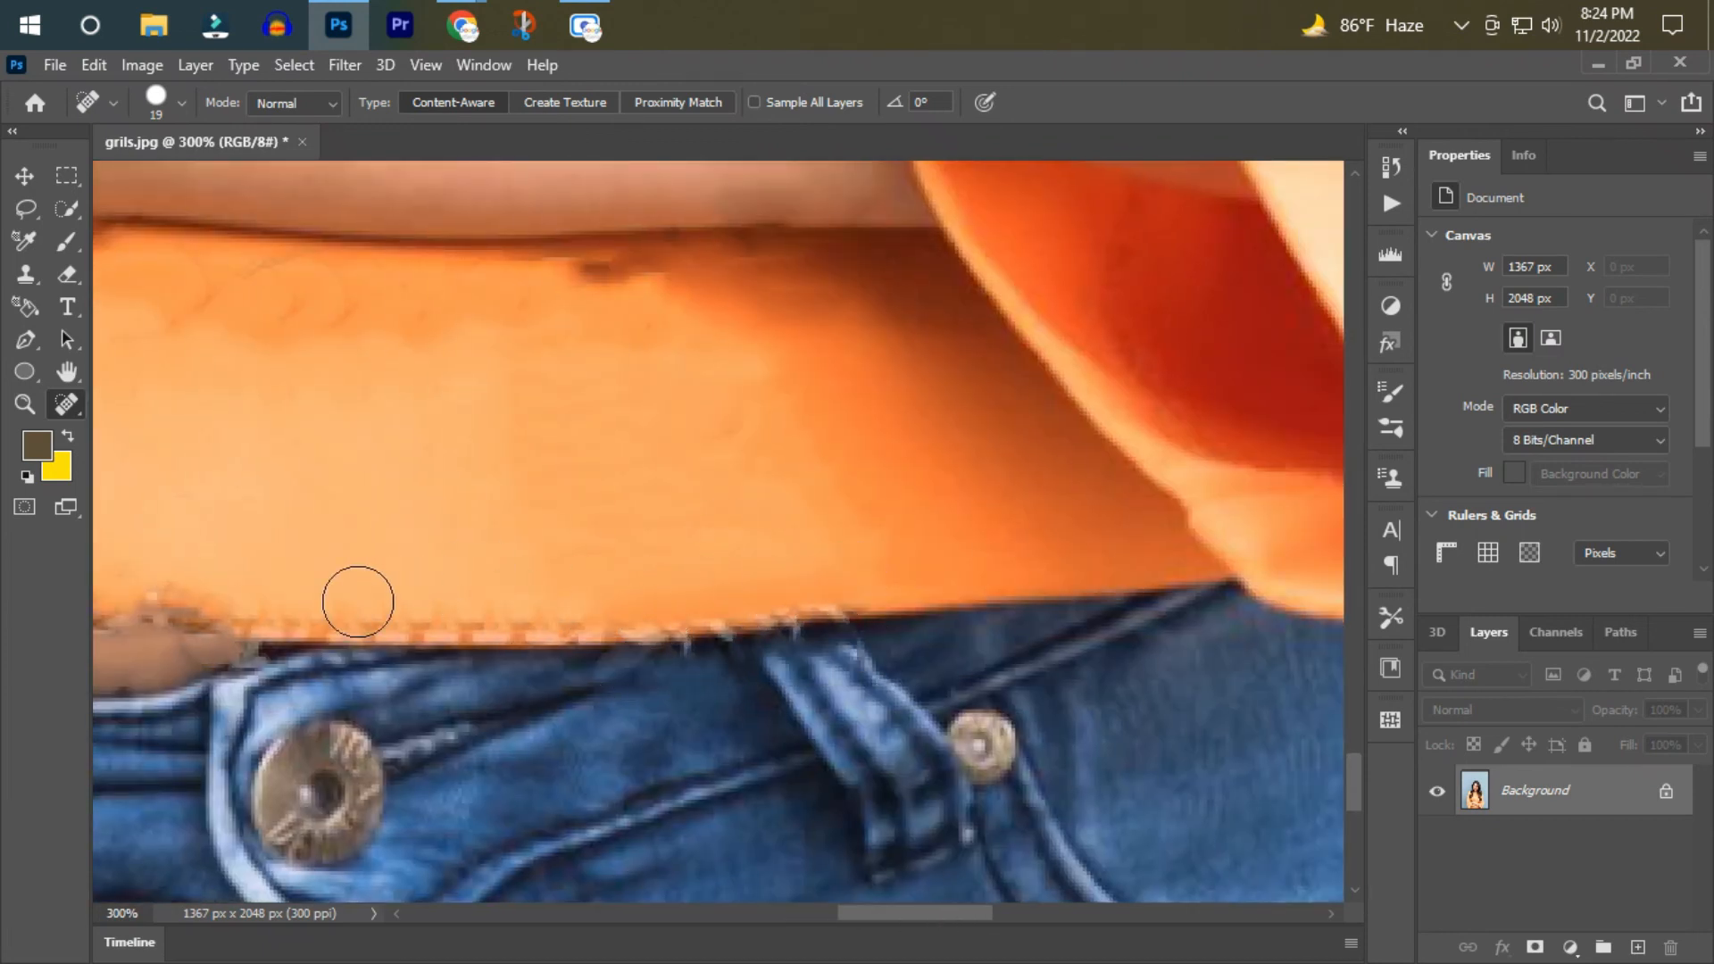
Review the whole retouched portrait at reduced zoom for leftover watermark traces.
{"action": "left_click_drag", "start_coordinate": [906, 913], "coordinate": [846, 915]}
{"action": "left_click", "coordinate": [25, 404]}
{"action": "left_click", "coordinate": [192, 102]}
{"action": "left_click", "coordinate": [872, 464]}
{"action": "left_click", "coordinate": [872, 463]}
{"action": "left_click", "coordinate": [872, 464]}
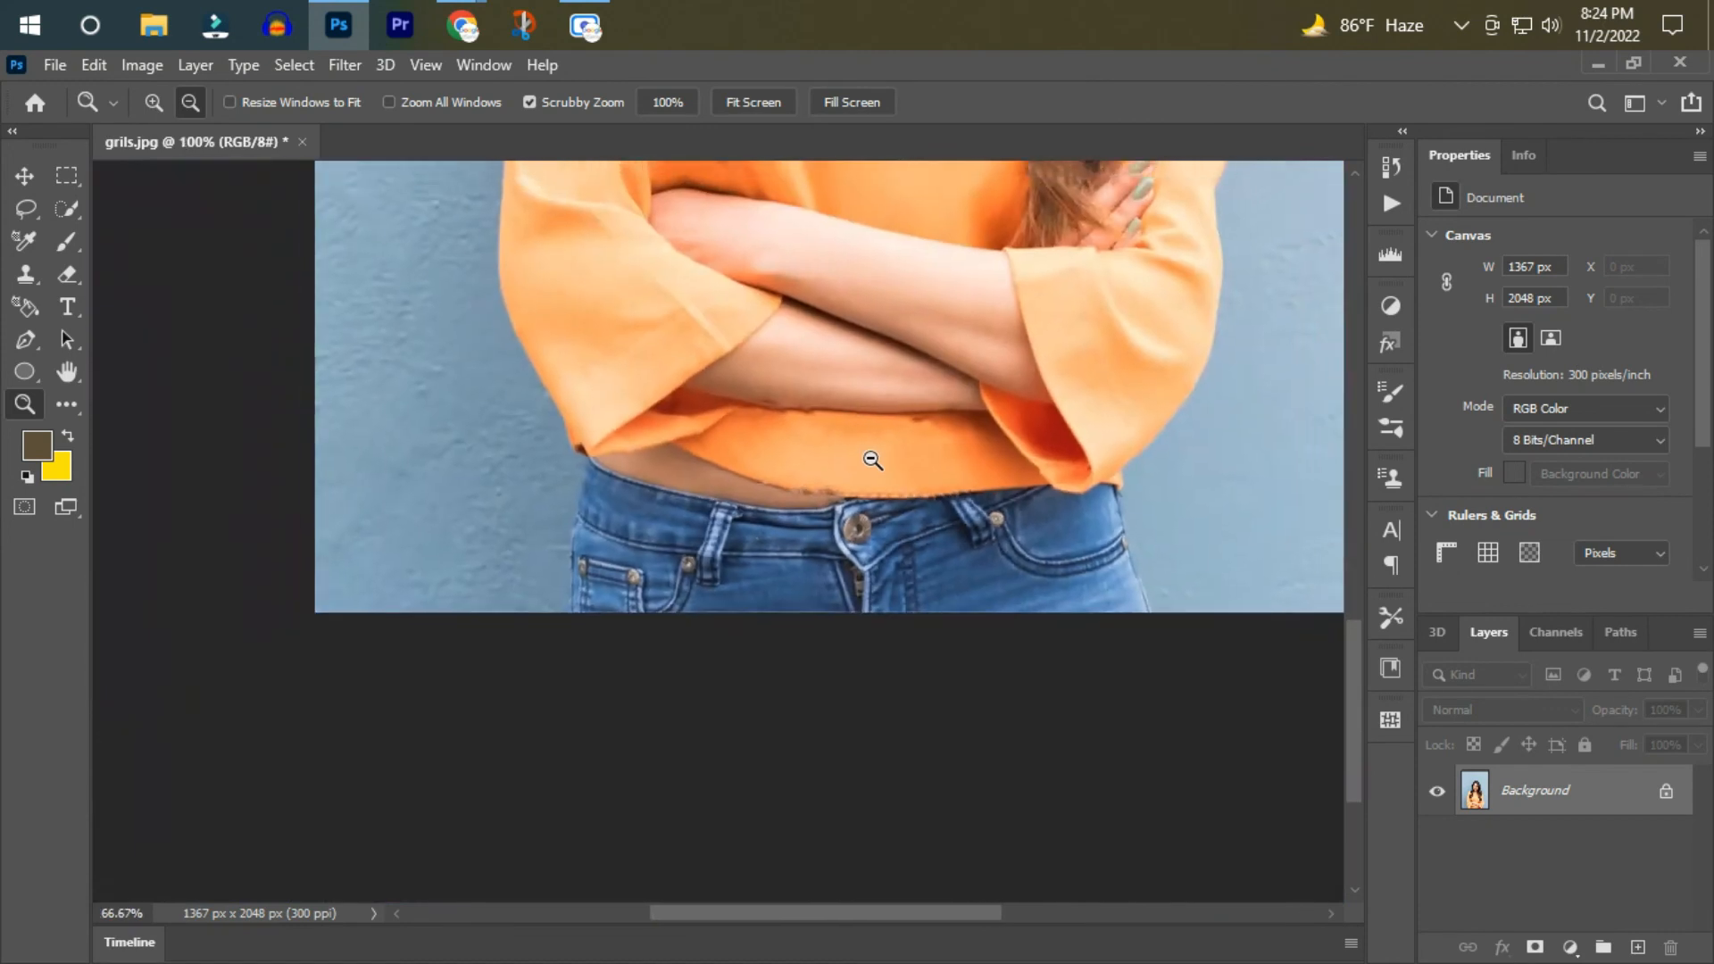
{"action": "left_click", "coordinate": [924, 514]}
{"action": "scroll", "coordinate": [929, 500], "scroll_direction": "up", "scroll_amount": 2}
{"action": "left_click", "coordinate": [930, 469]}
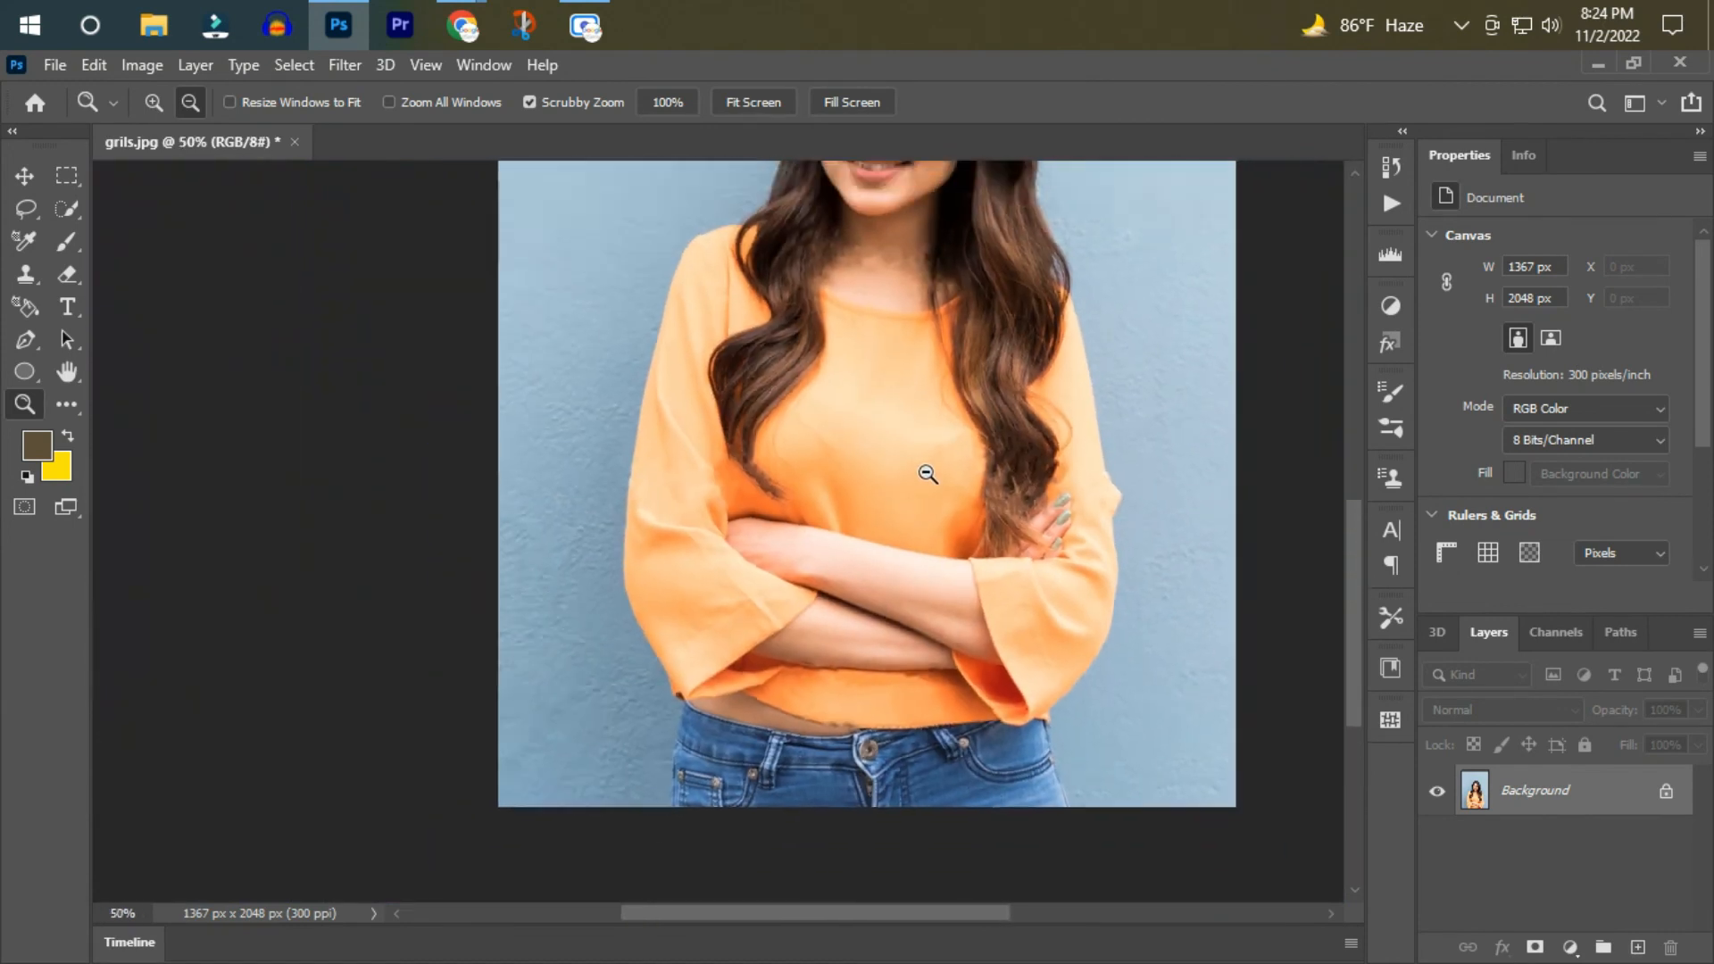
{"action": "scroll", "coordinate": [933, 476], "scroll_direction": "up", "scroll_amount": 3}
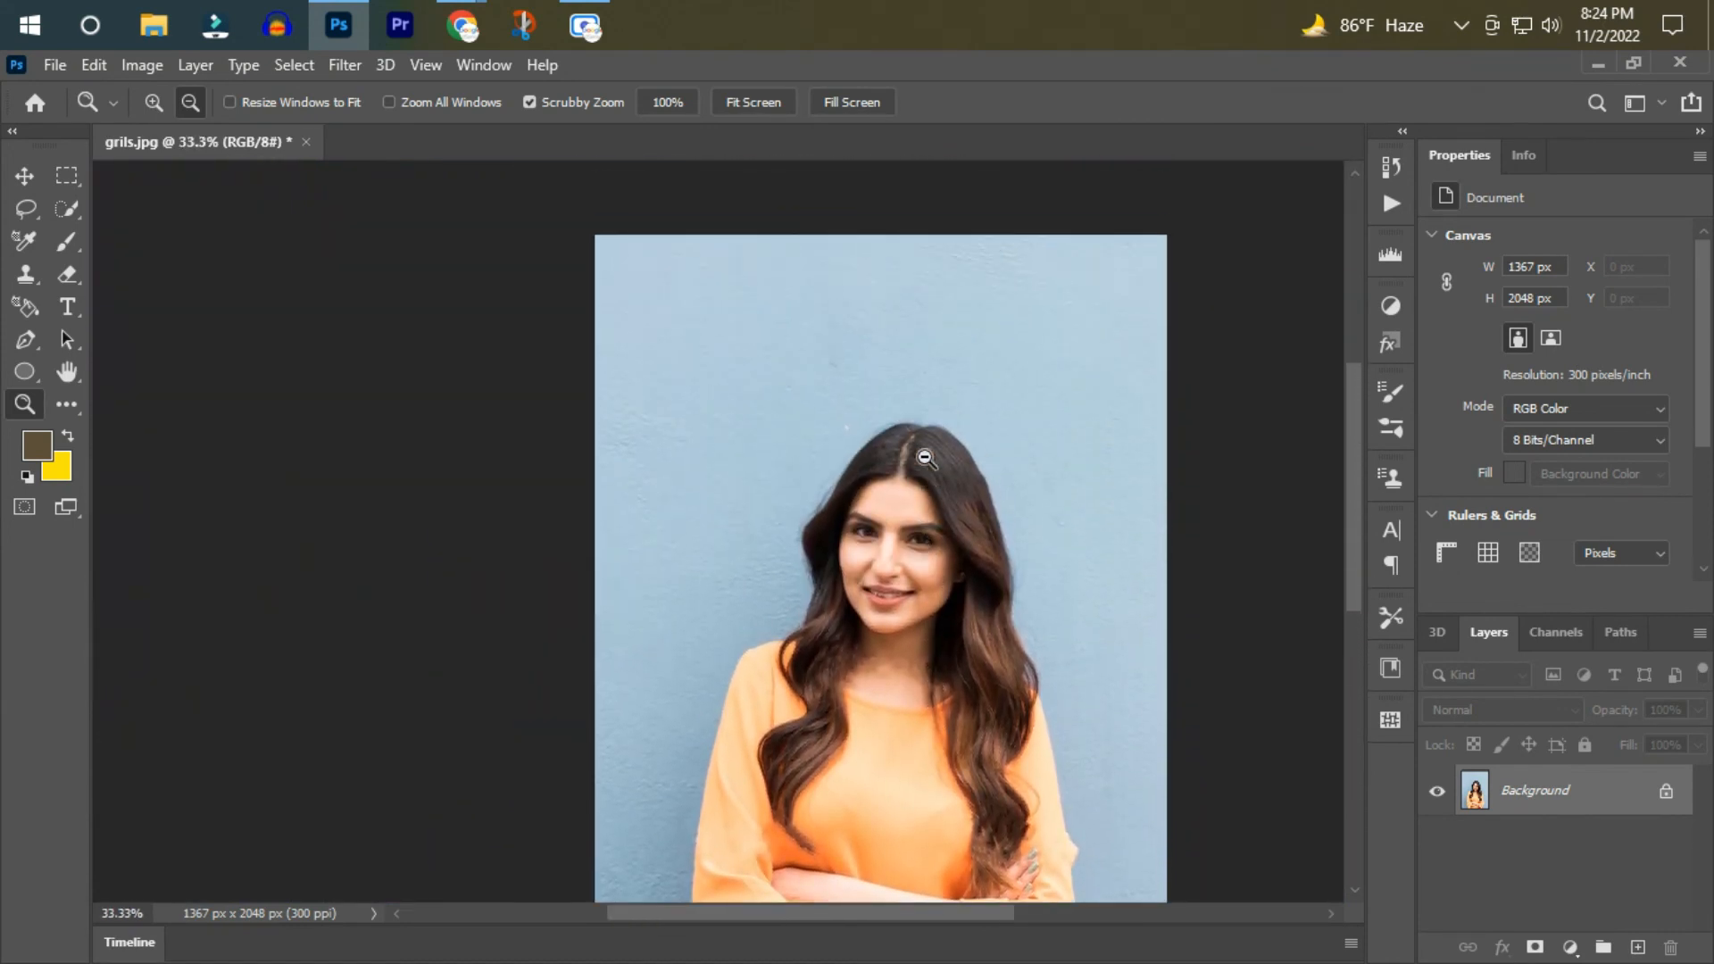
{"action": "left_click", "coordinate": [926, 459]}
{"action": "left_click", "coordinate": [700, 427]}
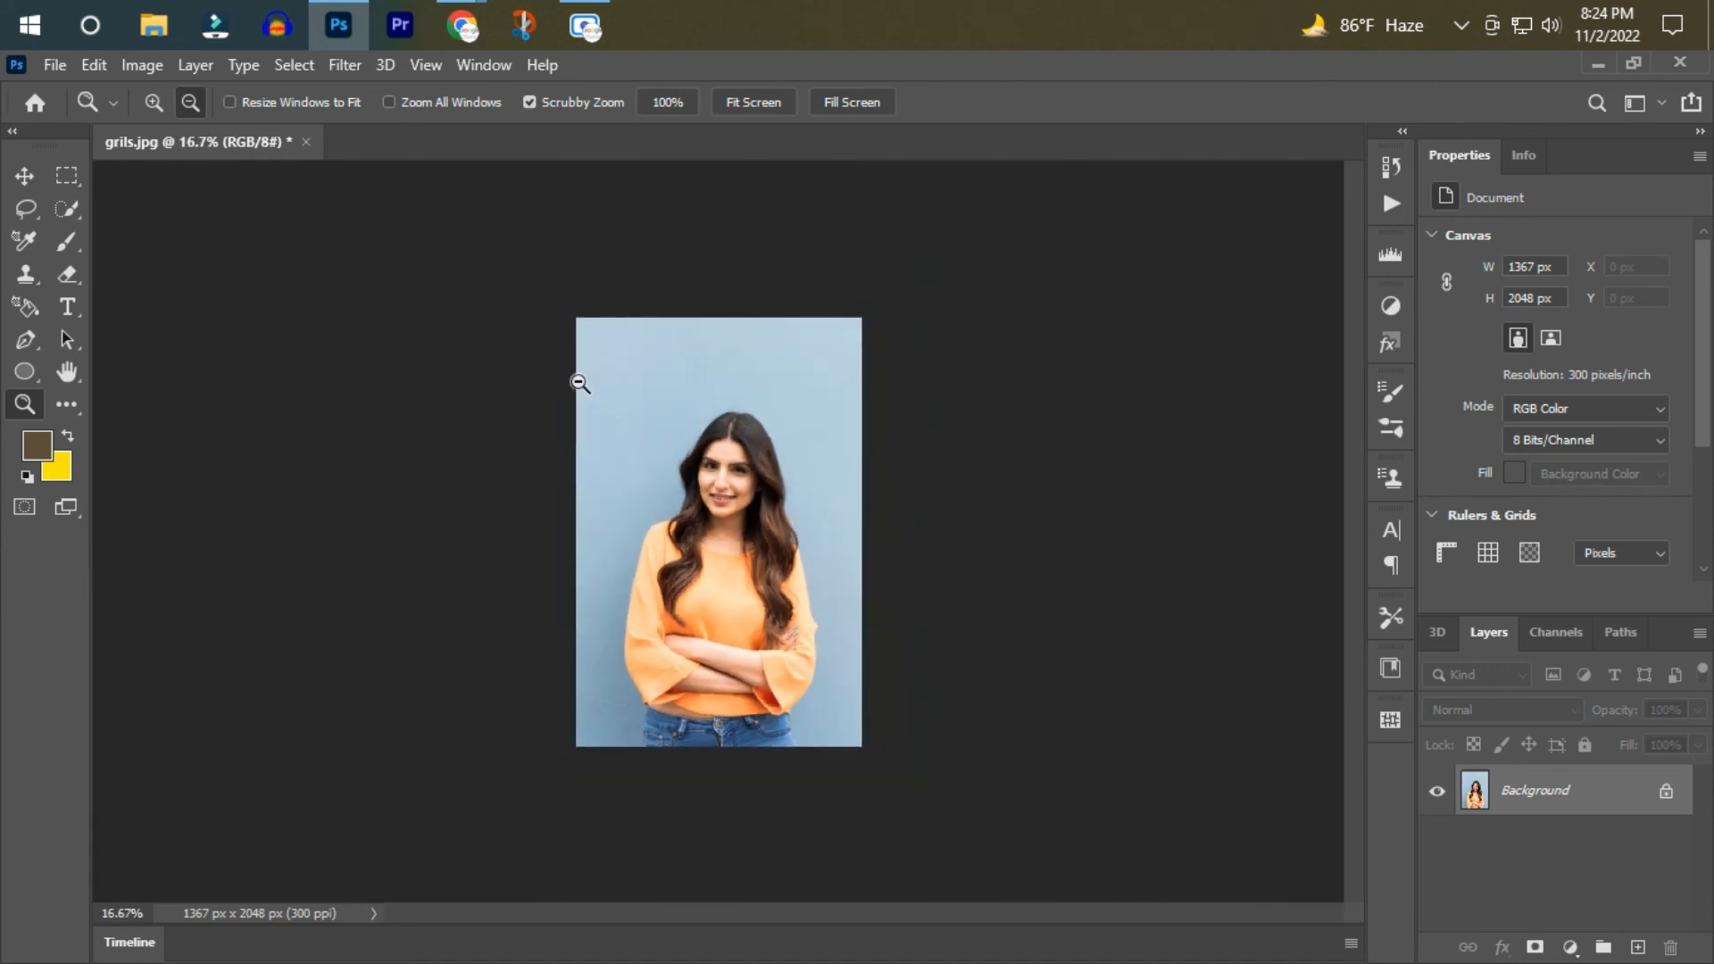
Examine the healed wall, face, hair and shirt areas more closely, up to 100% zoom.
{"action": "double_click", "coordinate": [842, 380]}
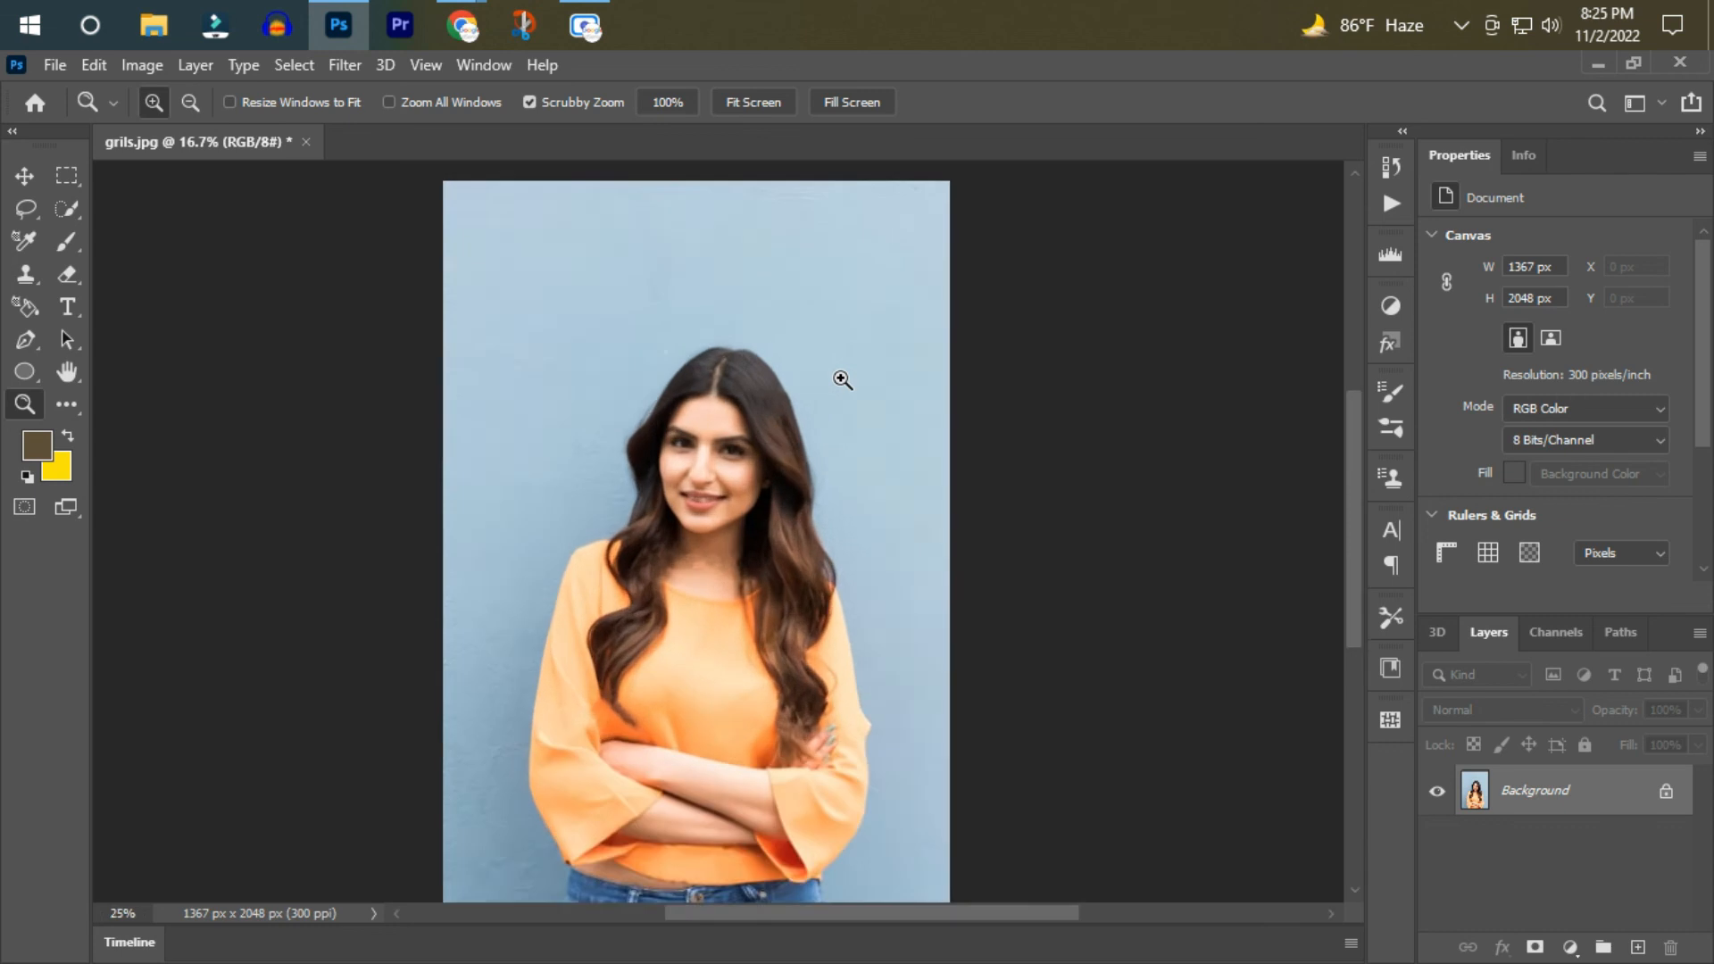
{"action": "scroll", "coordinate": [832, 717], "scroll_direction": "up", "scroll_amount": 2}
{"action": "scroll", "coordinate": [834, 718], "scroll_direction": "down", "scroll_amount": 3}
{"action": "scroll", "coordinate": [834, 718], "scroll_direction": "down", "scroll_amount": 2}
{"action": "scroll", "coordinate": [834, 718], "scroll_direction": "up", "scroll_amount": 2}
{"action": "left_click", "coordinate": [762, 397]}
{"action": "scroll", "coordinate": [739, 568], "scroll_direction": "up", "scroll_amount": 5}
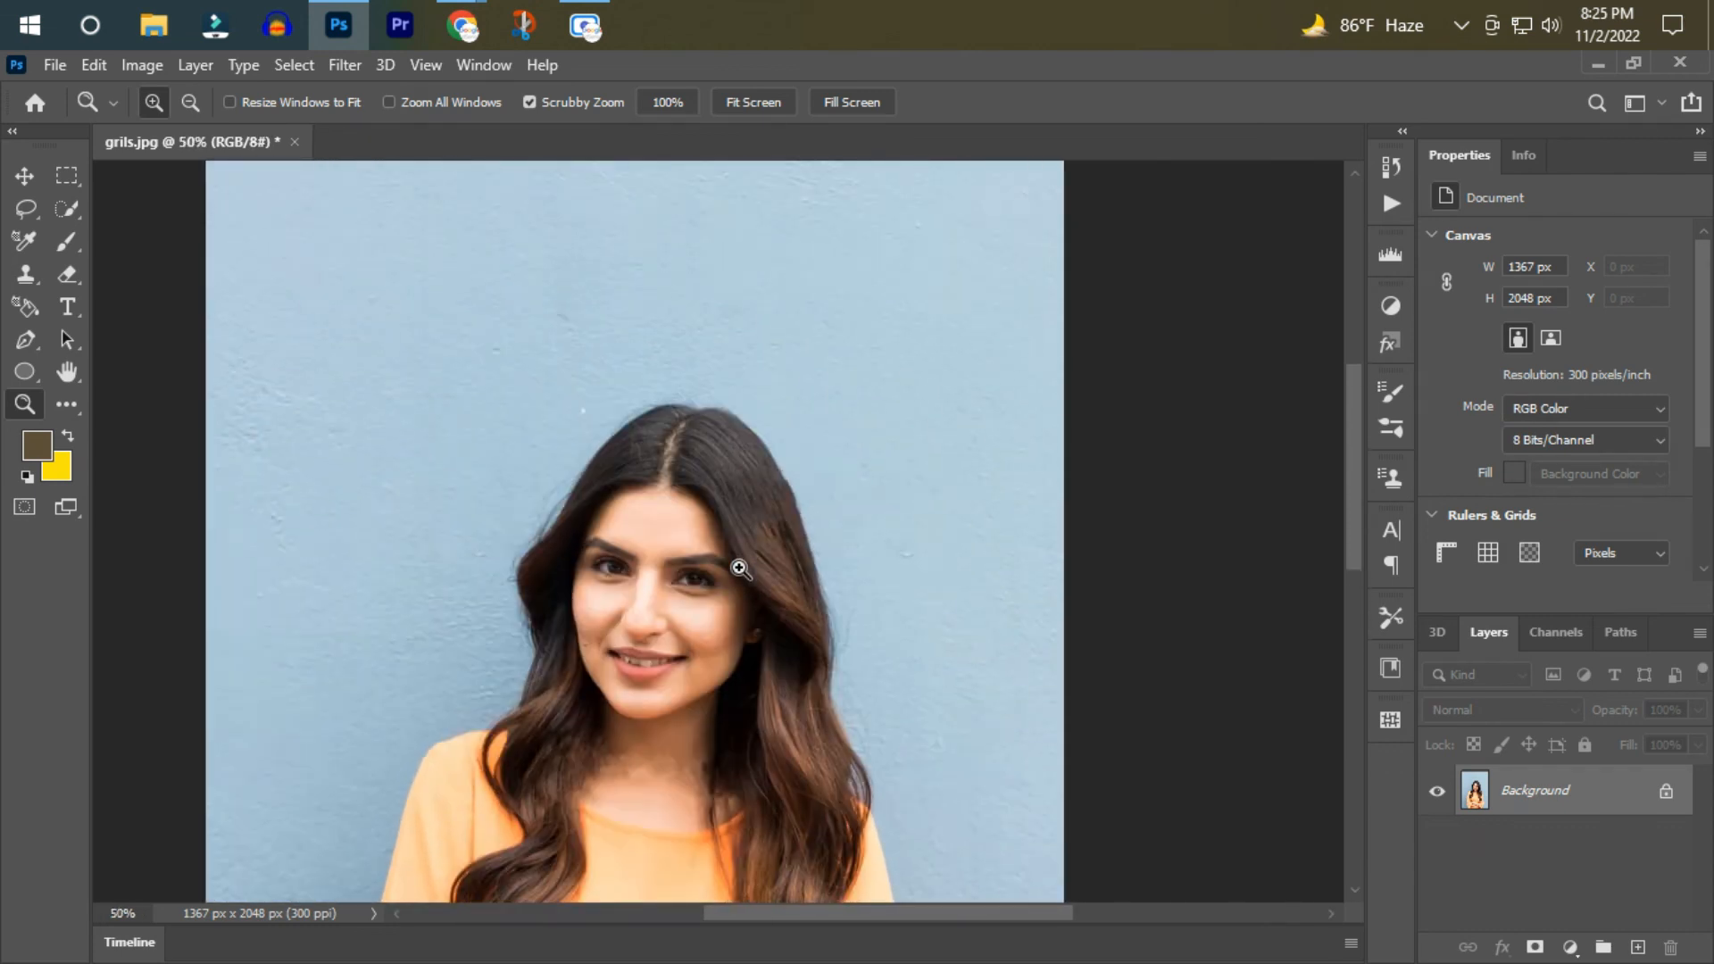
{"action": "left_click", "coordinate": [739, 566]}
{"action": "scroll", "coordinate": [781, 678], "scroll_direction": "down", "scroll_amount": 4}
{"action": "scroll", "coordinate": [909, 636], "scroll_direction": "down", "scroll_amount": 10}
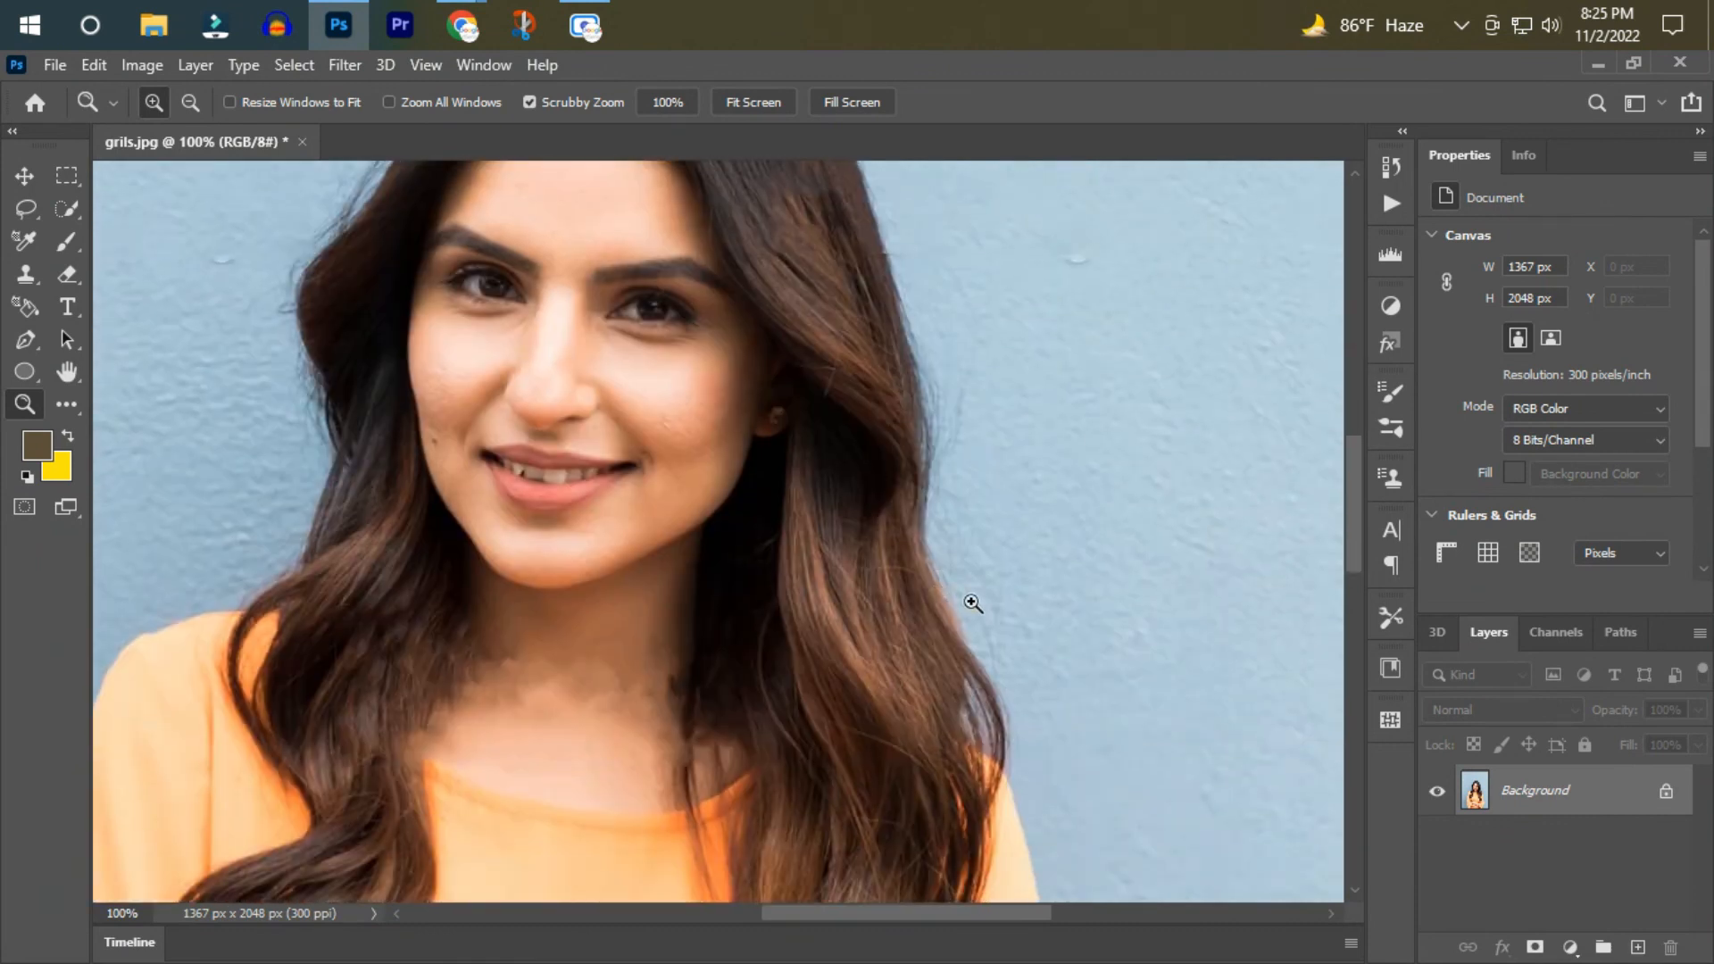
{"action": "scroll", "coordinate": [1036, 565], "scroll_direction": "down", "scroll_amount": 2}
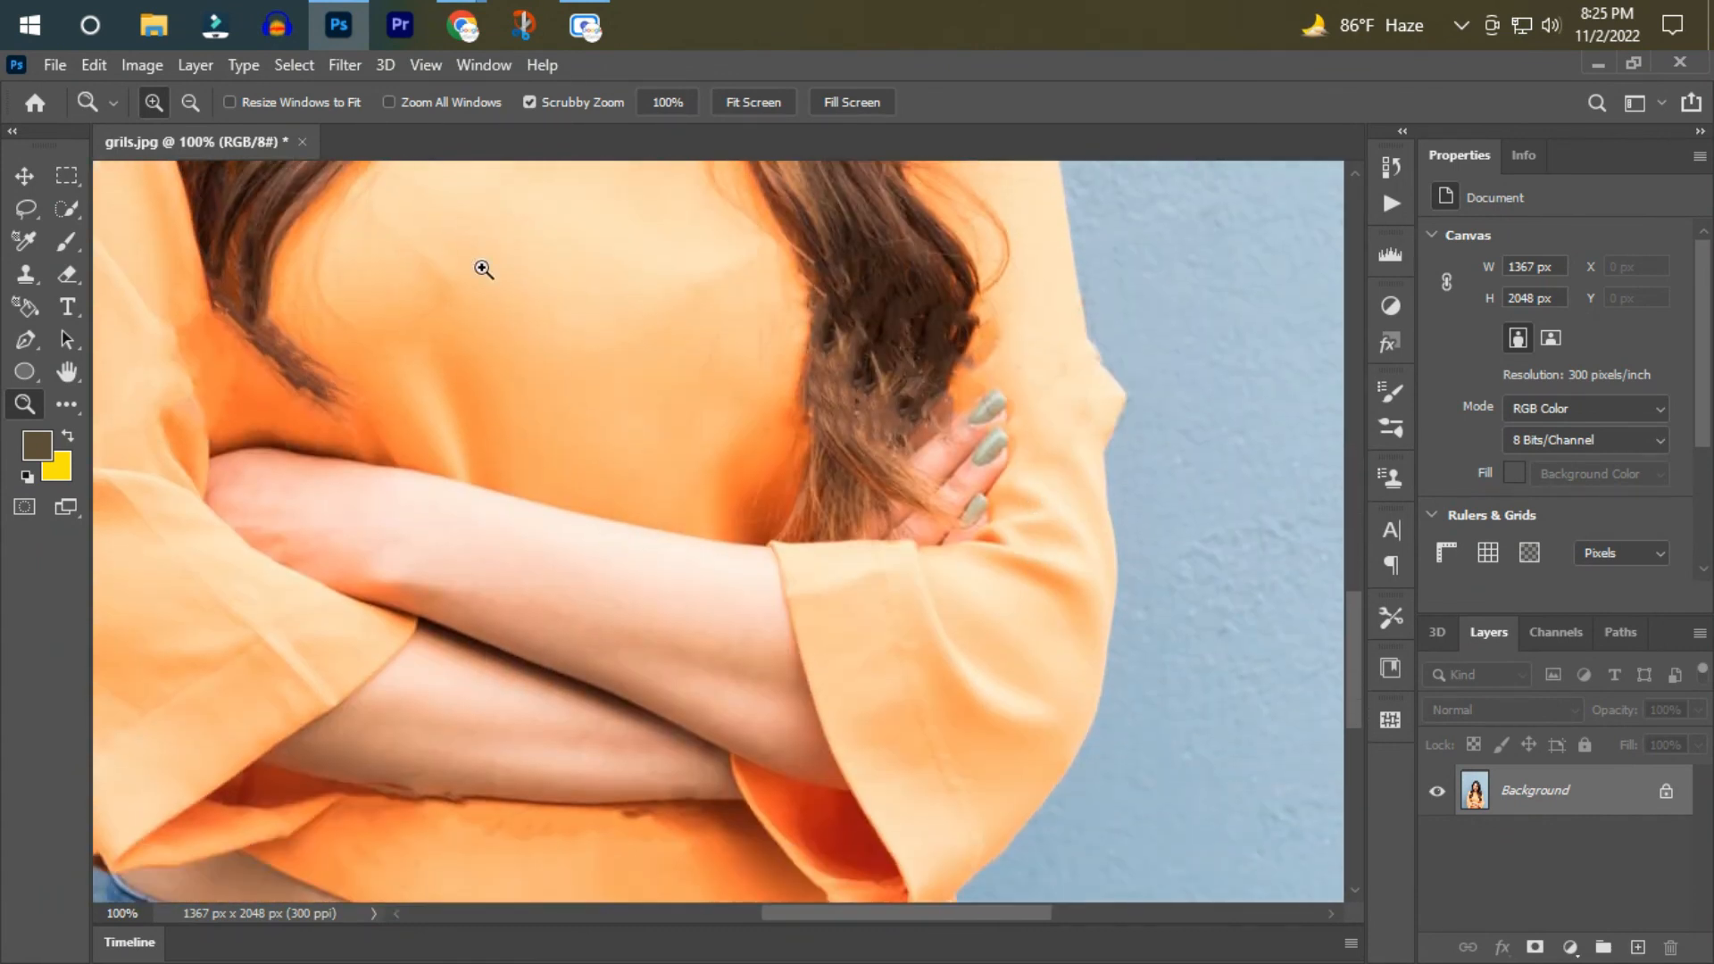
View the full portrait again, and compare the retouched and watermarked versions side by side in Untitled-1 at 50% zoom.
{"action": "left_click", "coordinate": [343, 367]}
{"action": "left_click", "coordinate": [344, 367]}
{"action": "left_click", "coordinate": [344, 367]}
{"action": "scroll", "coordinate": [345, 370], "scroll_direction": "up", "scroll_amount": 1}
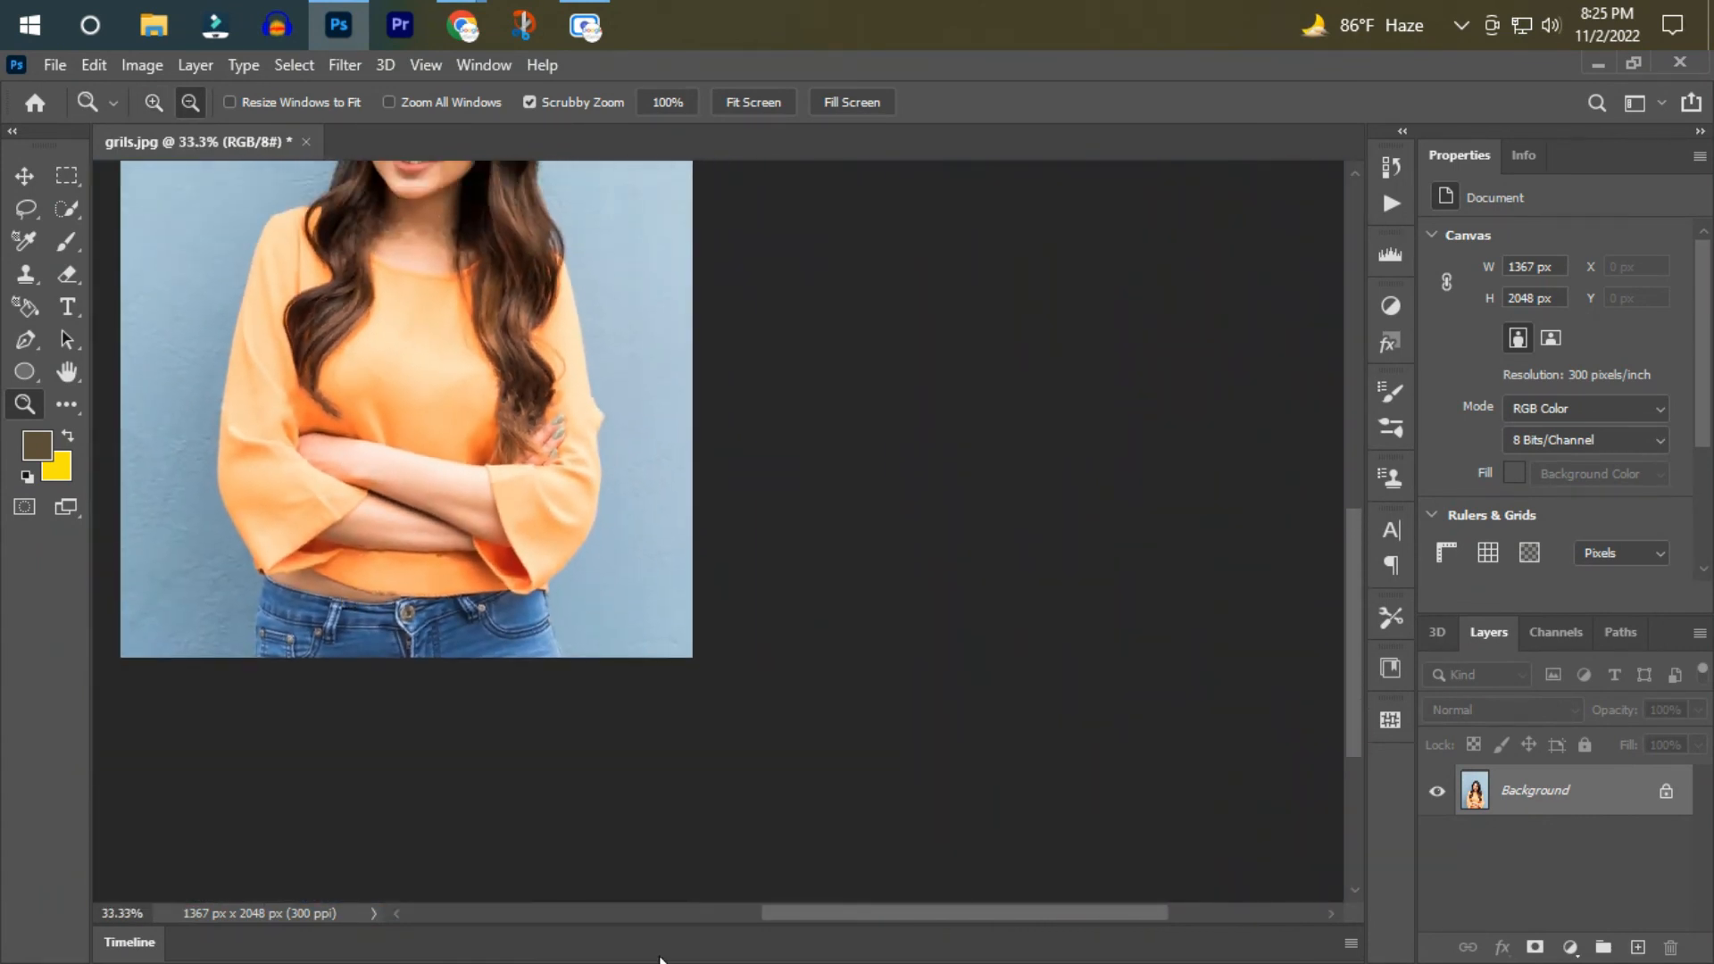
{"action": "left_click_drag", "start_coordinate": [805, 920], "coordinate": [703, 918]}
{"action": "scroll", "coordinate": [991, 665], "scroll_direction": "up", "scroll_amount": 5}
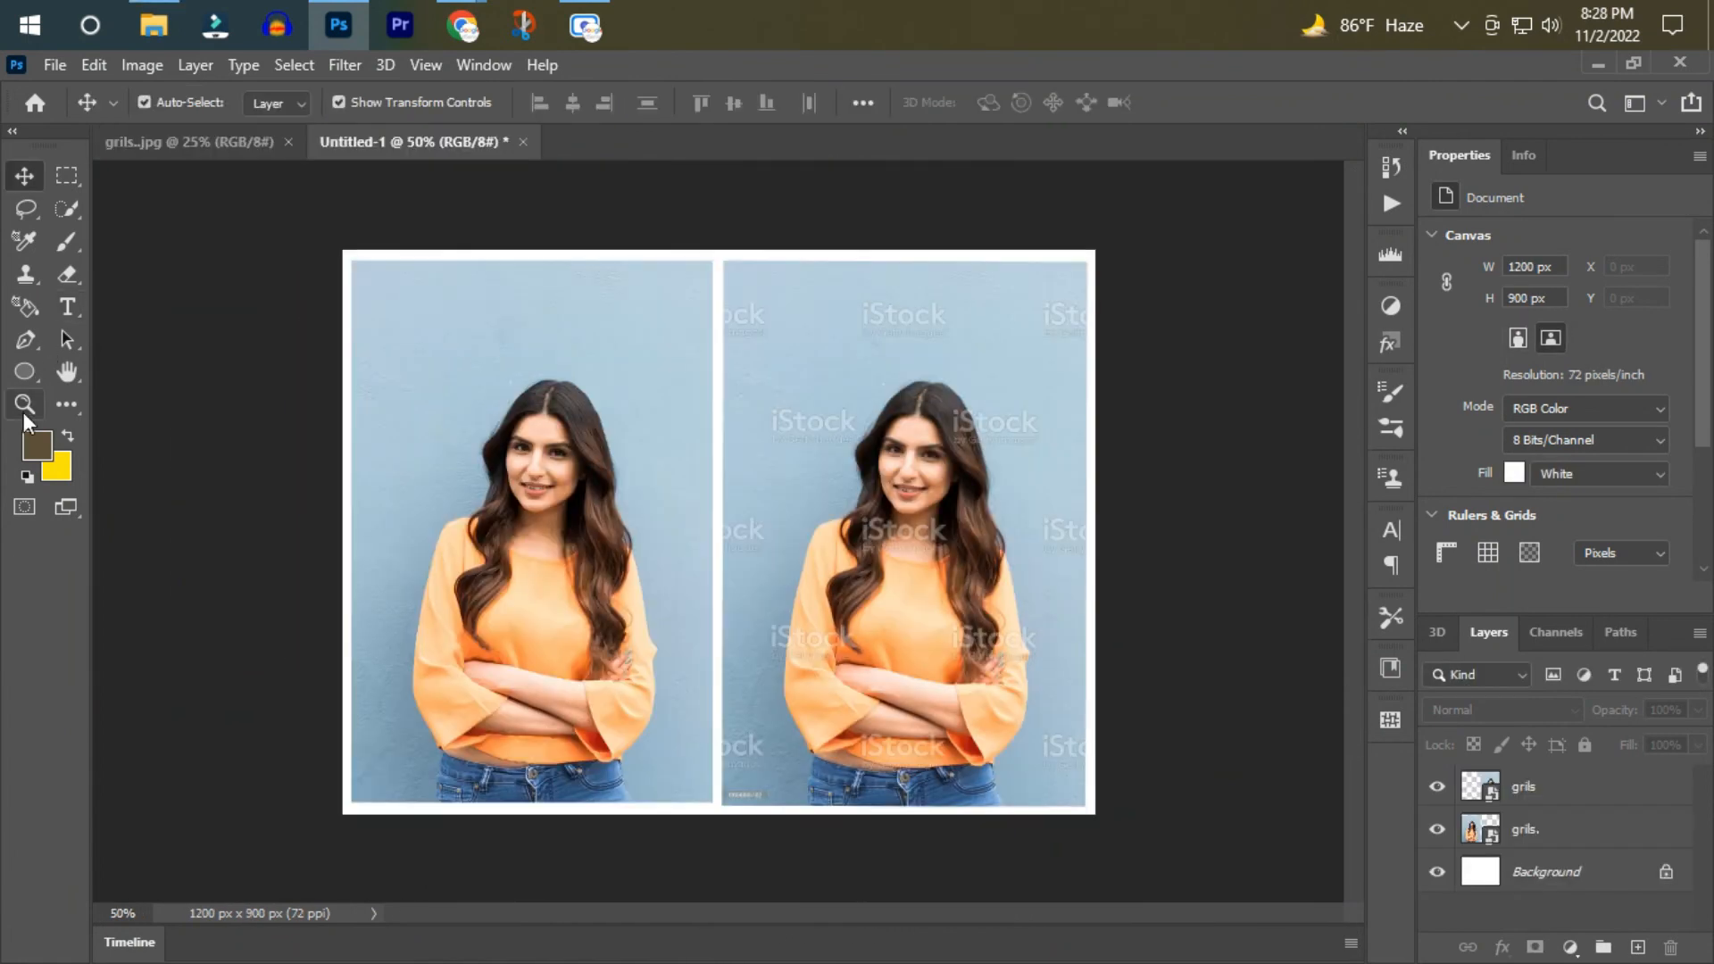
{"action": "left_click", "coordinate": [929, 497]}
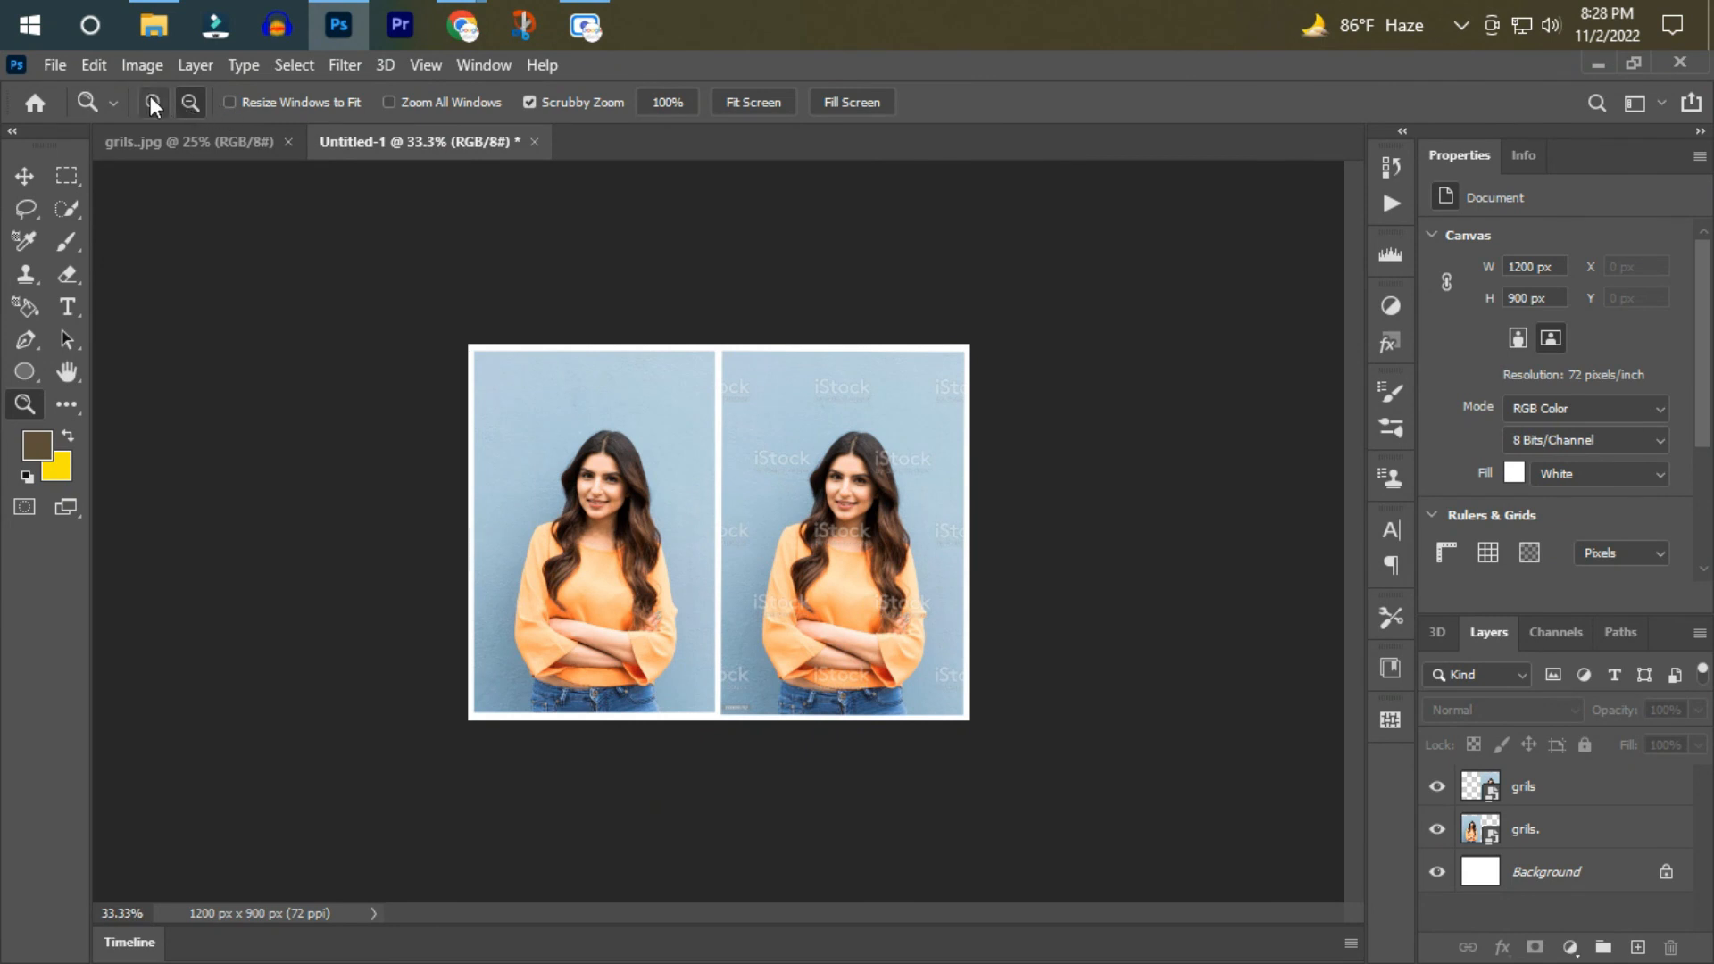
{"action": "left_click", "coordinate": [848, 384]}
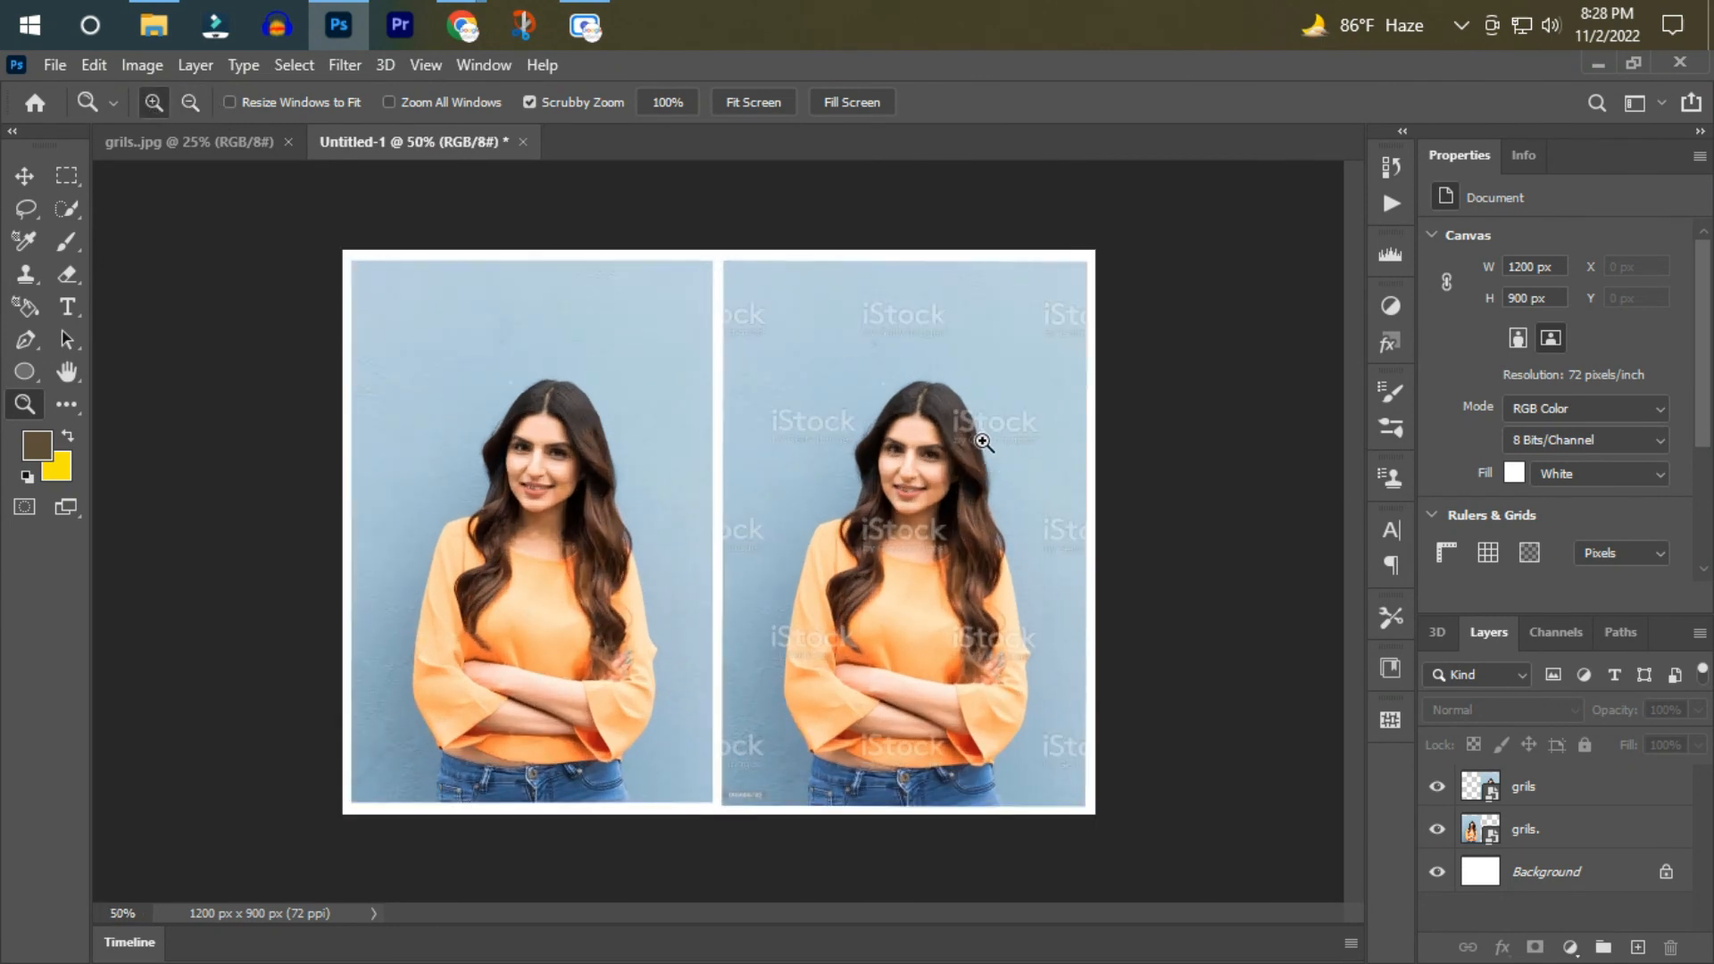